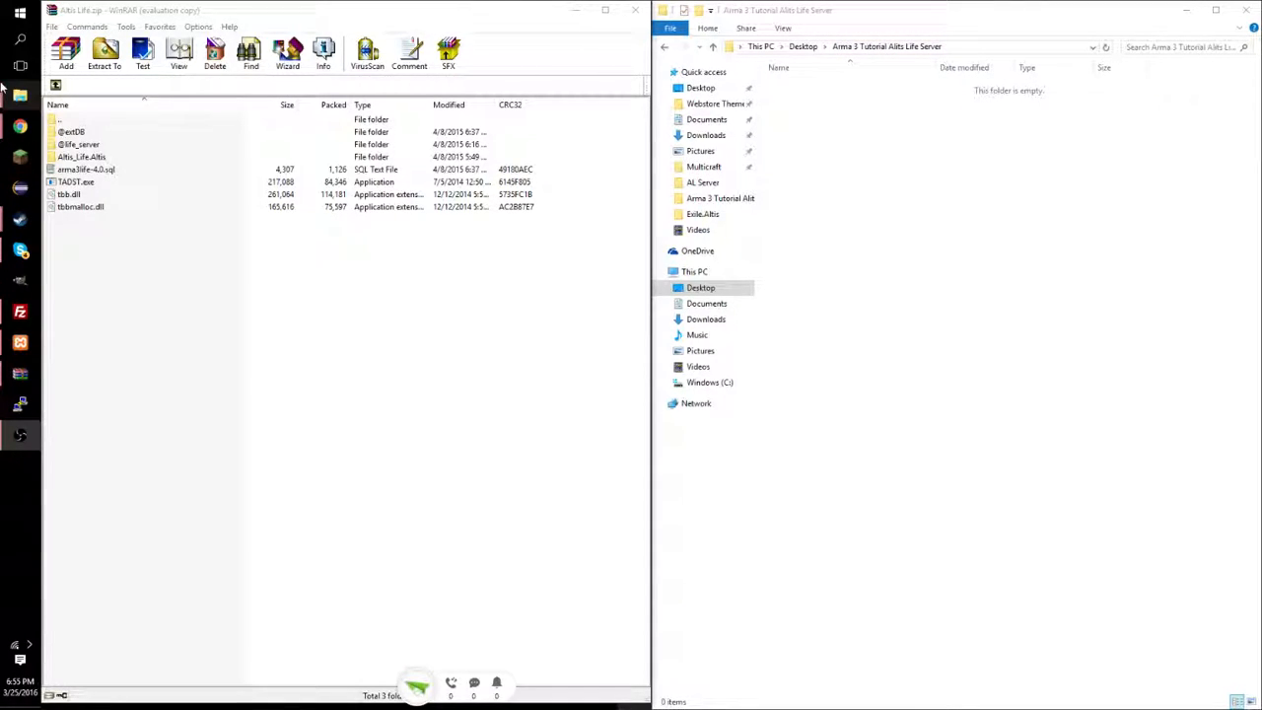
# Open the Arma 3 Server tool's local files folder from its Steam properties.
pyautogui.moveTo(20, 219)
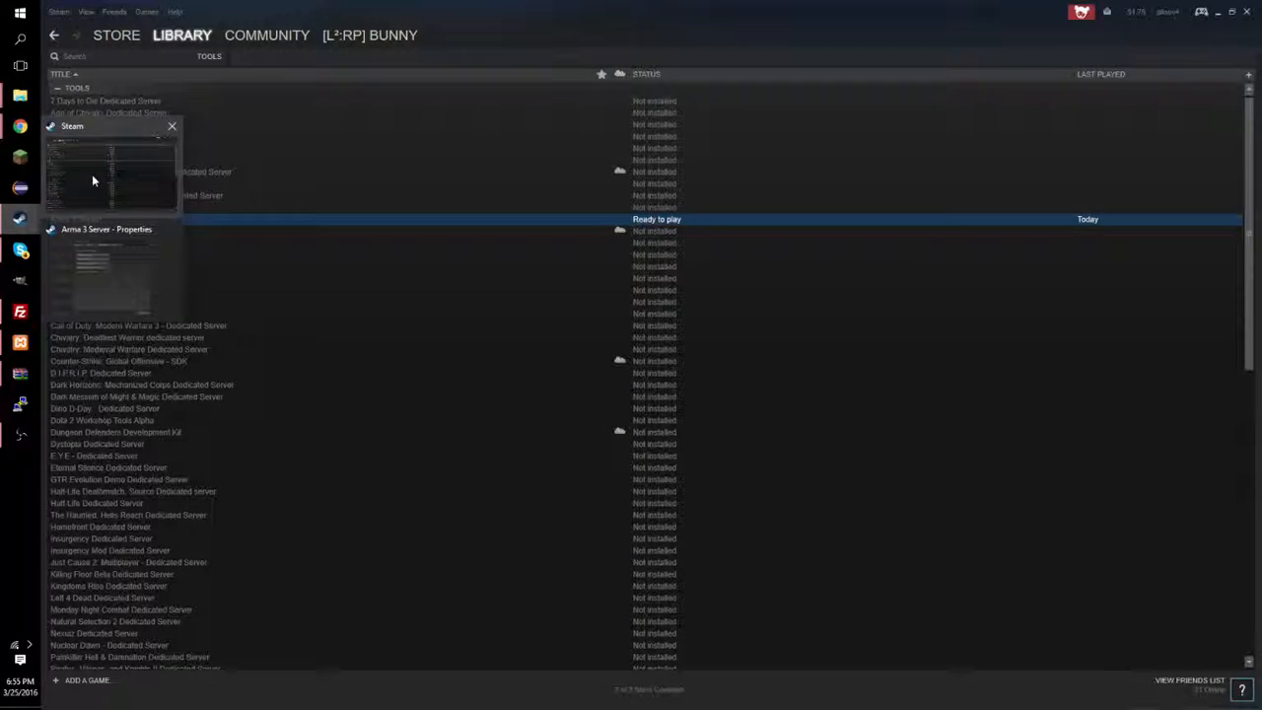
pyautogui.click(91, 175)
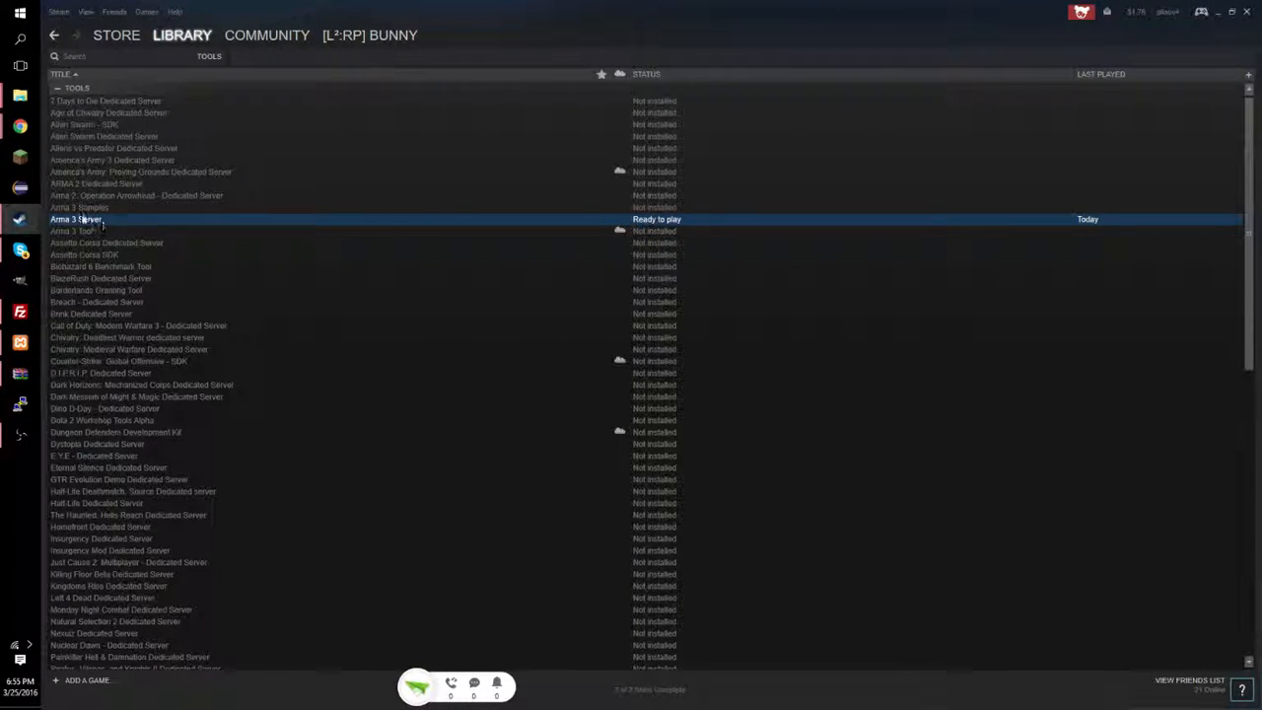
pyautogui.rightClick(197, 221)
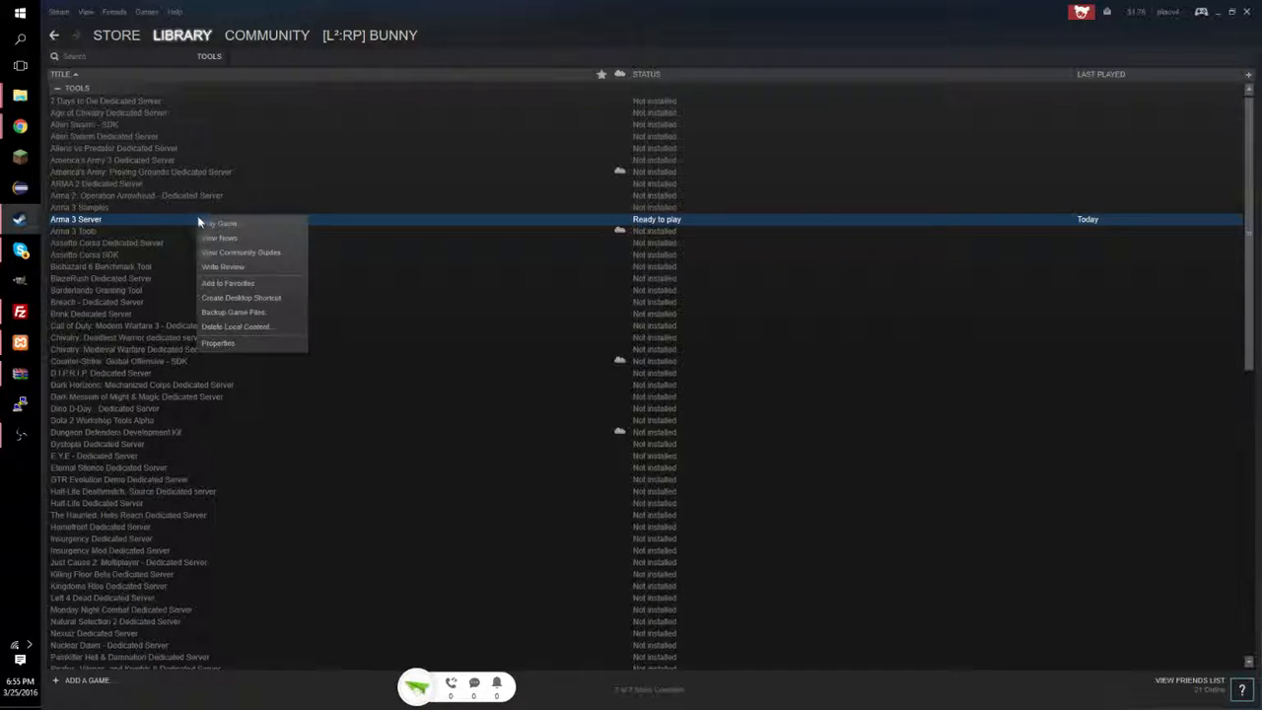
pyautogui.click(235, 347)
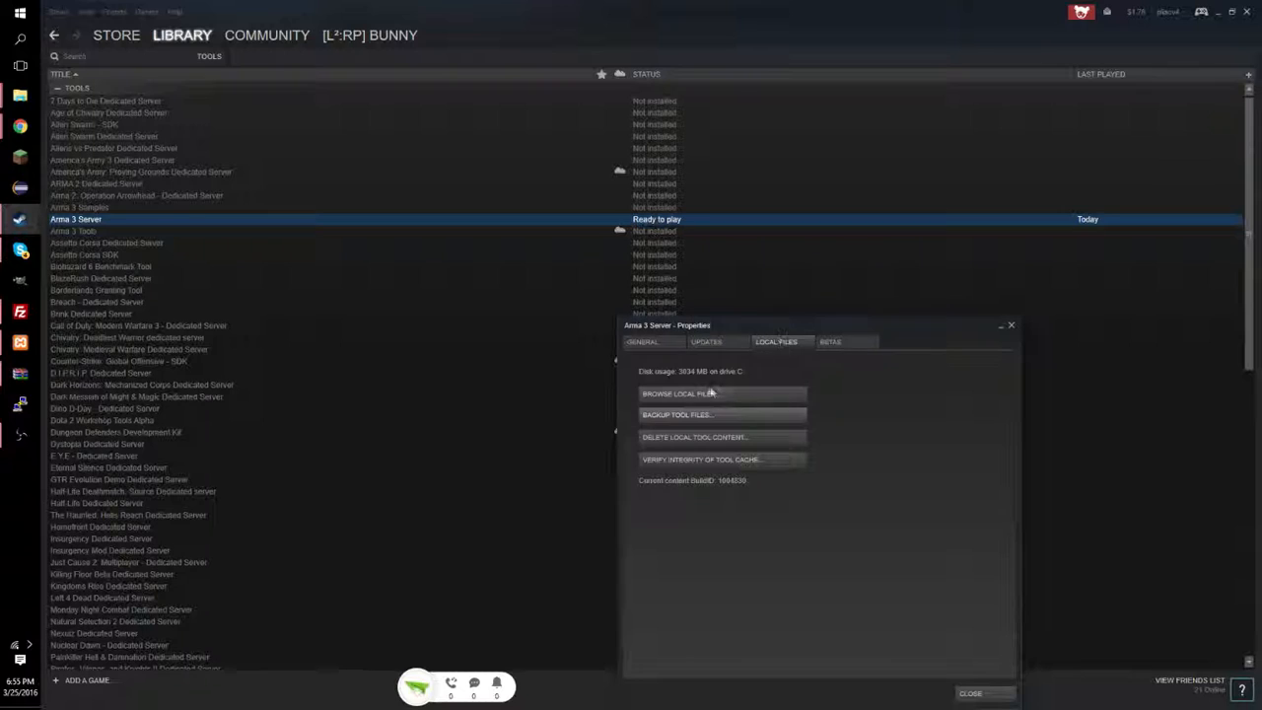
pyautogui.click(697, 396)
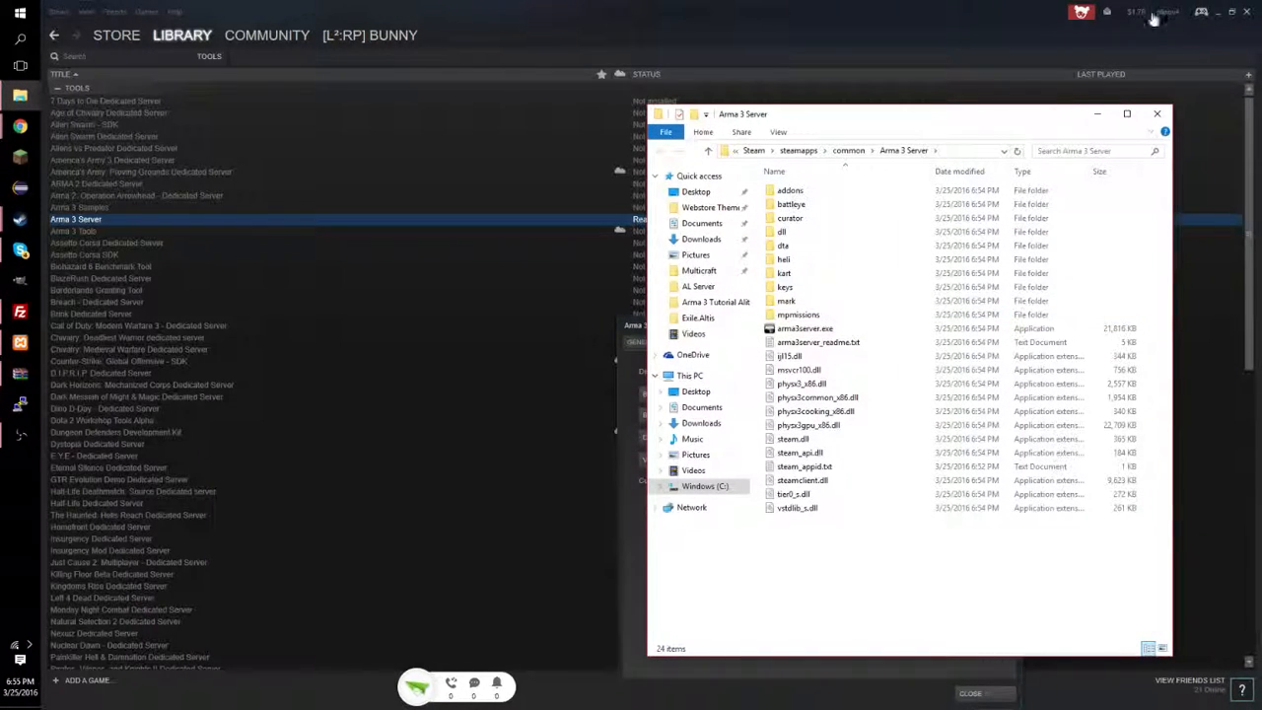
# Select all 24 Arma 3 Server files and drag them into the tutorial server folder.
pyautogui.click(1216, 12)
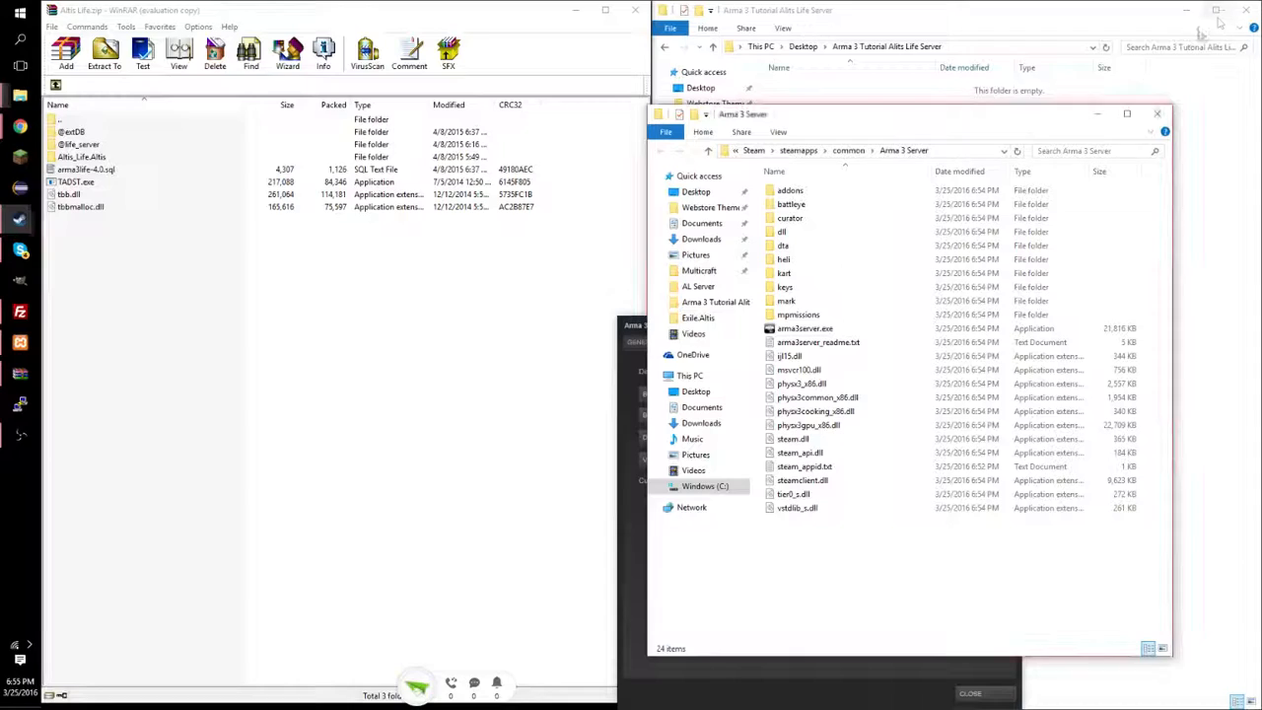
pyautogui.moveTo(961, 118); pyautogui.dragTo(433, 125)
pyautogui.moveTo(370, 538); pyautogui.dragTo(947, 207)
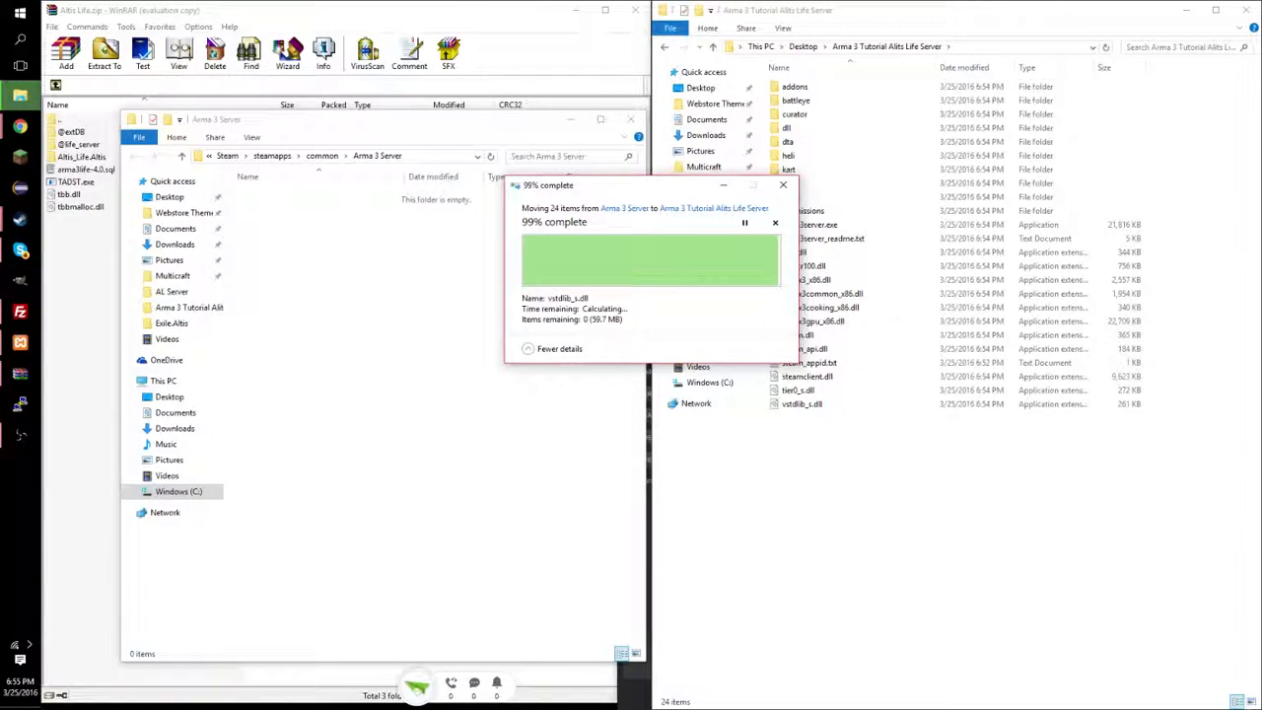
pyautogui.click(457, 14)
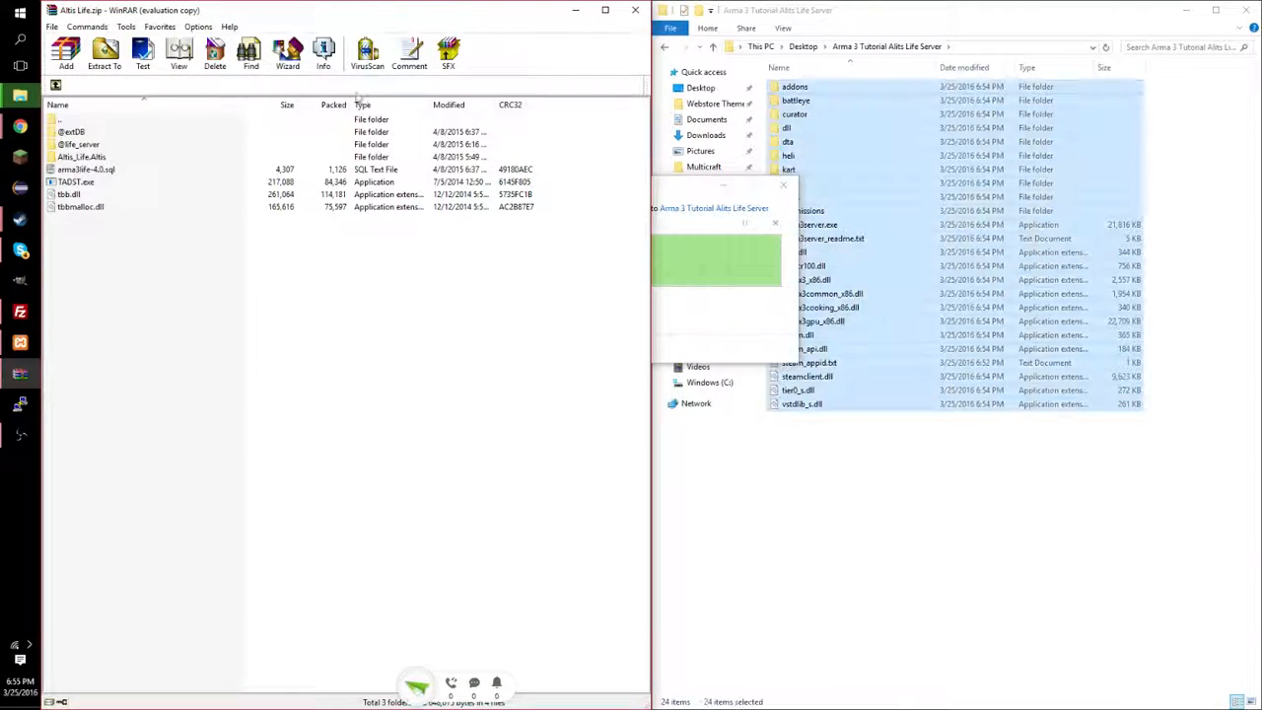
pyautogui.click(298, 174)
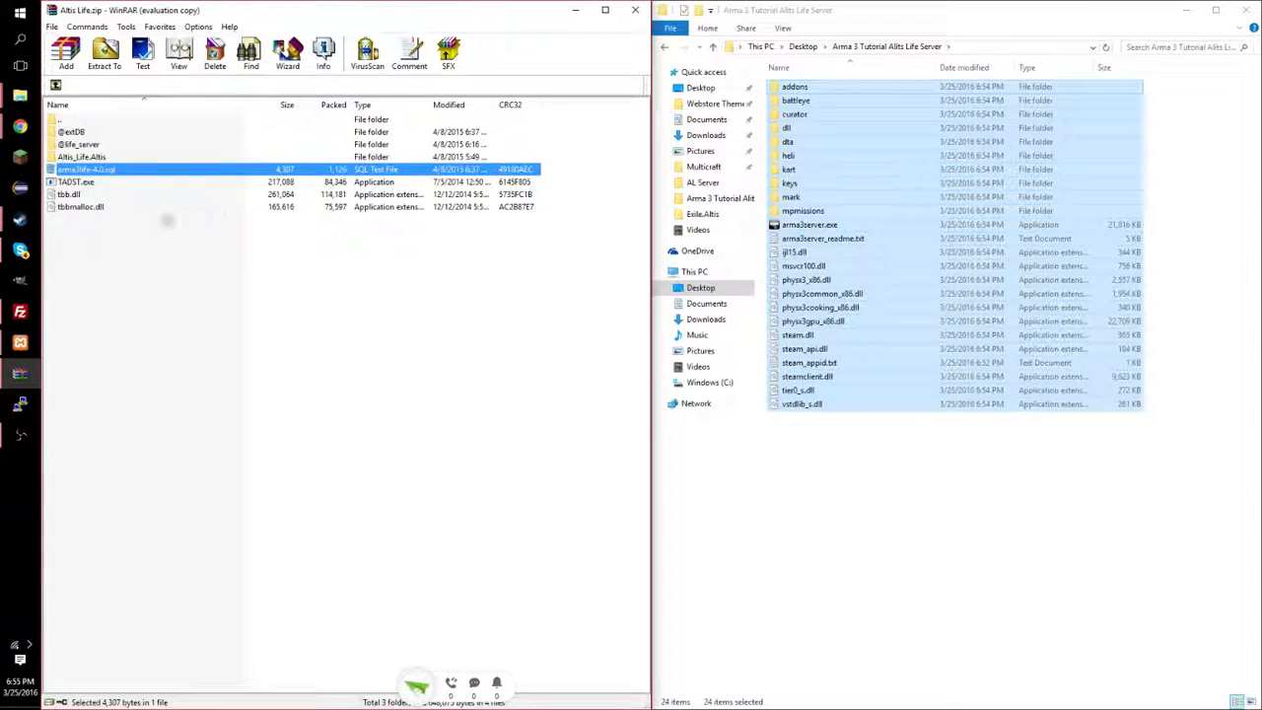
pyautogui.click(175, 264)
pyautogui.moveTo(140, 266); pyautogui.dragTo(888, 444)
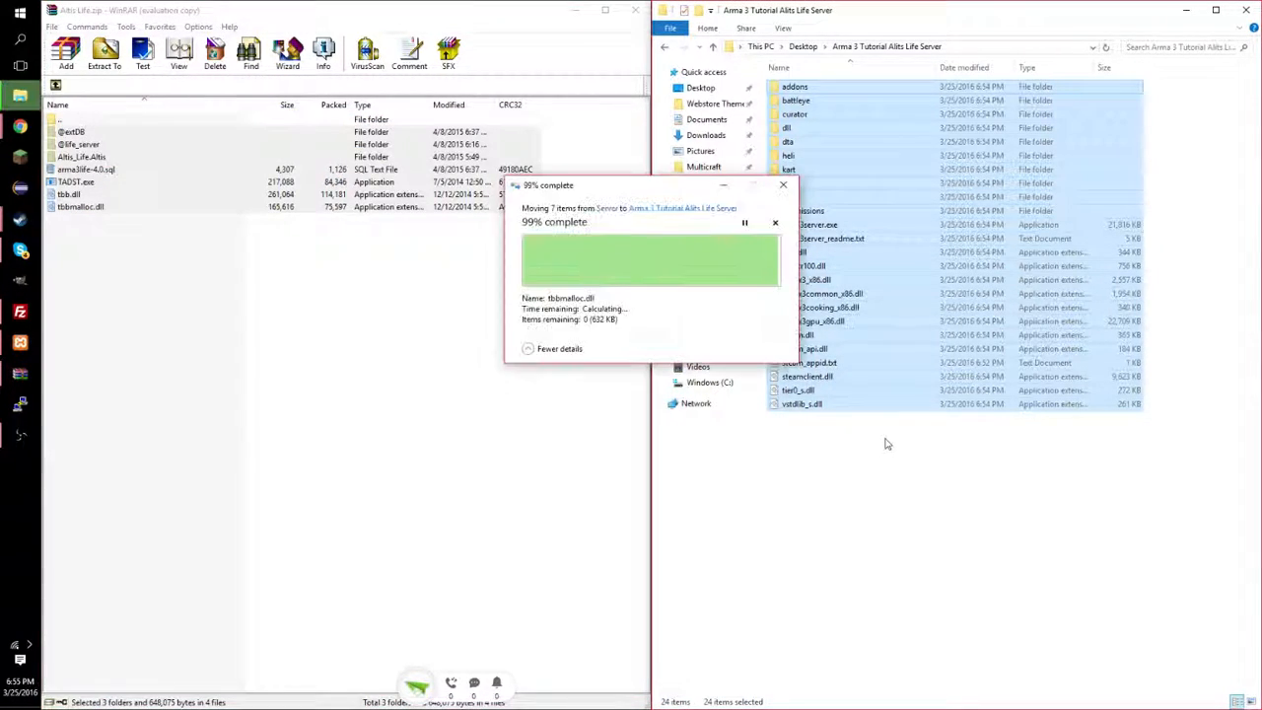
pyautogui.click(918, 501)
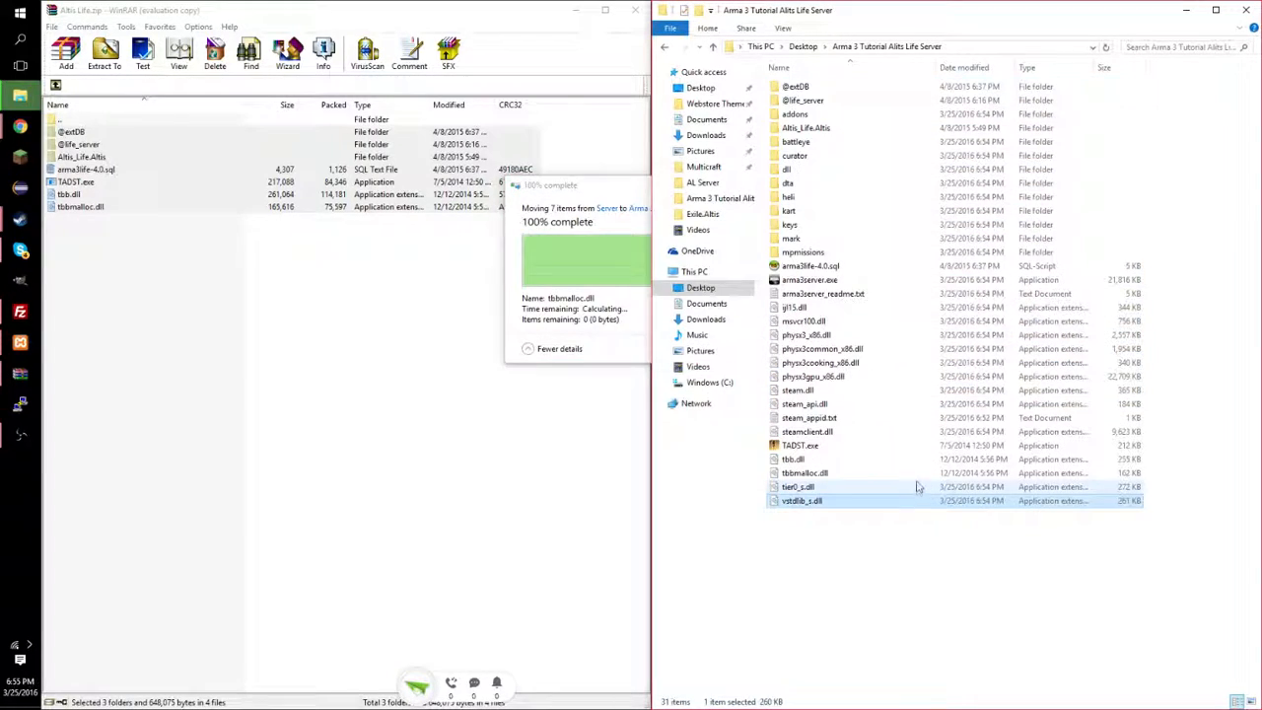
pyautogui.click(19, 342)
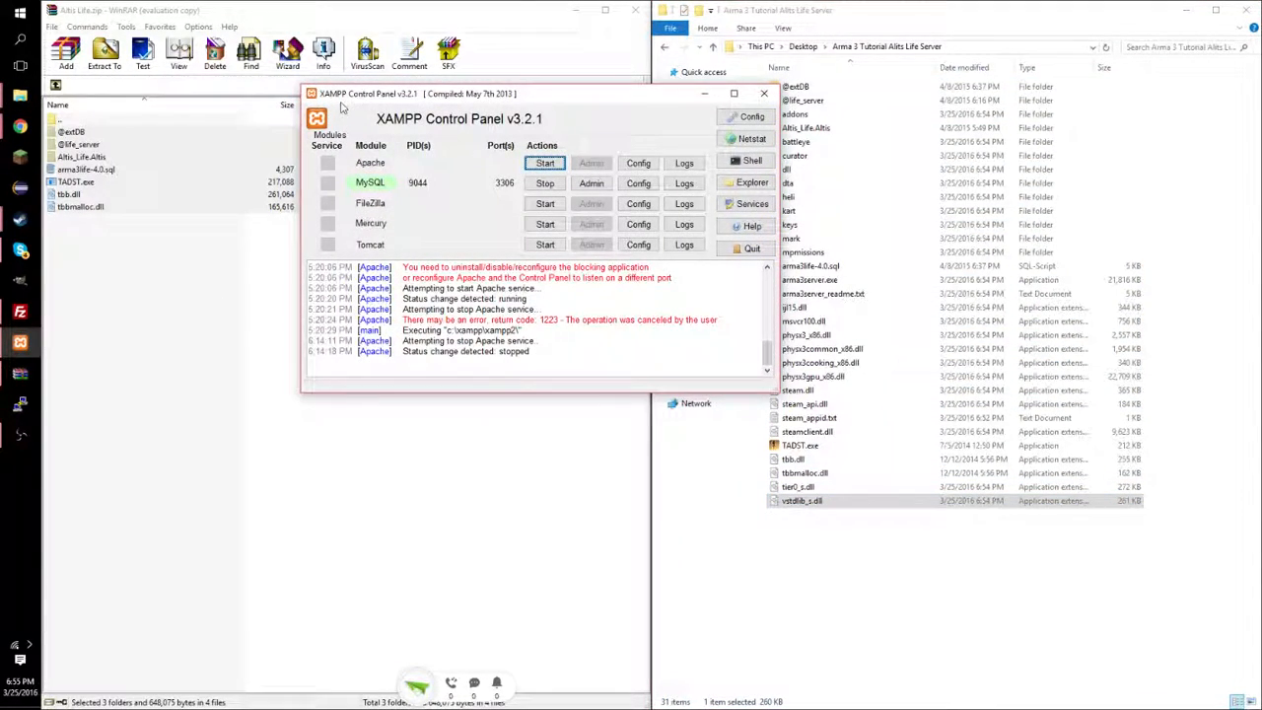
pyautogui.moveTo(344, 96); pyautogui.dragTo(357, 124)
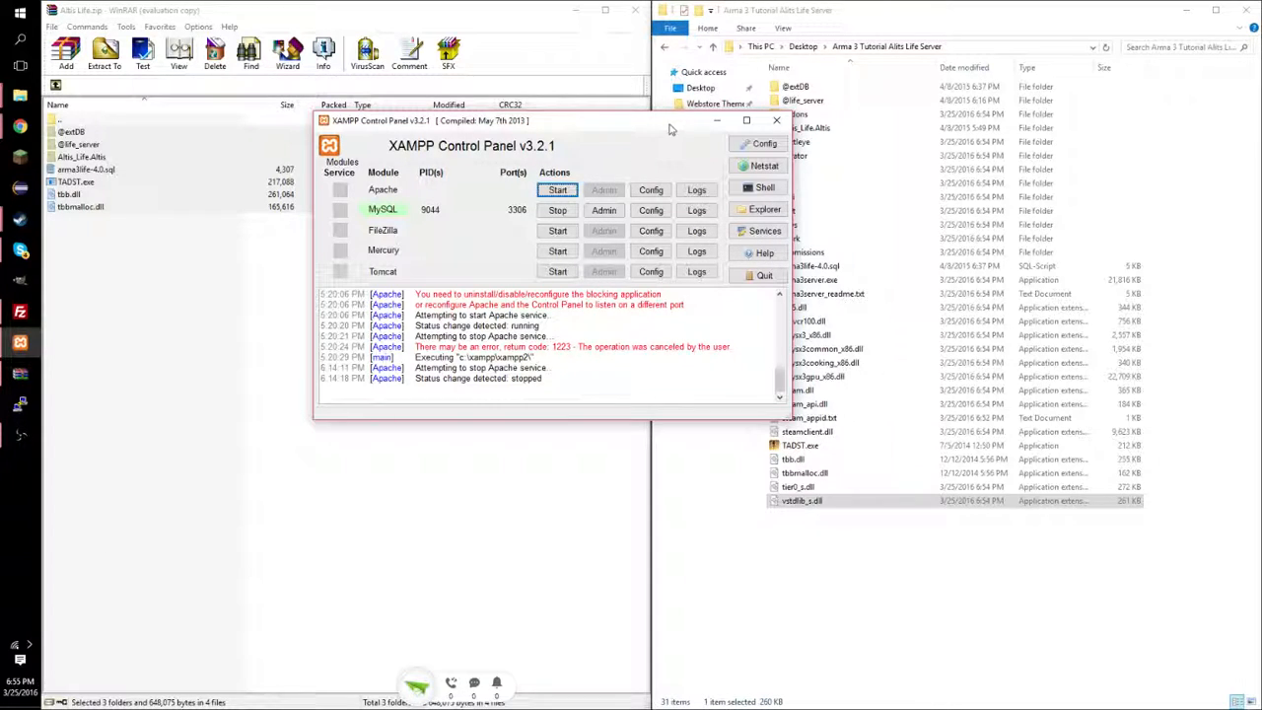
pyautogui.click(715, 123)
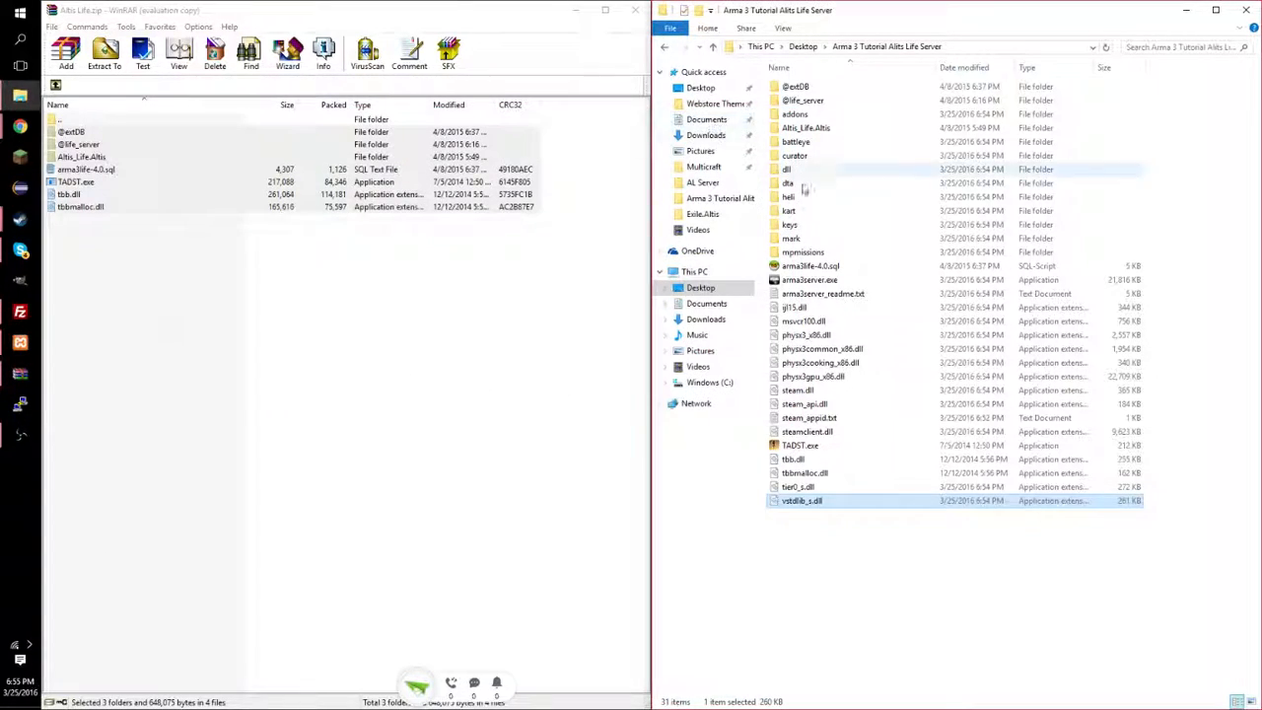
pyautogui.doubleClick(808, 87)
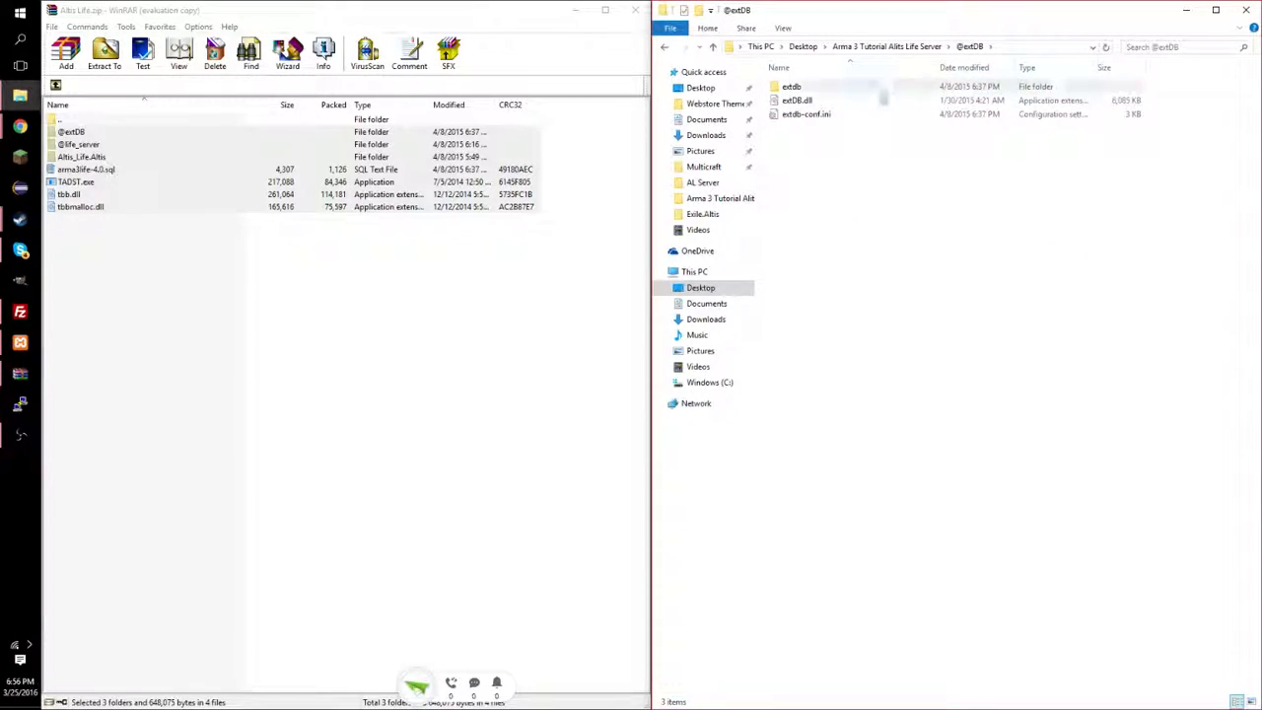
pyautogui.click(815, 116)
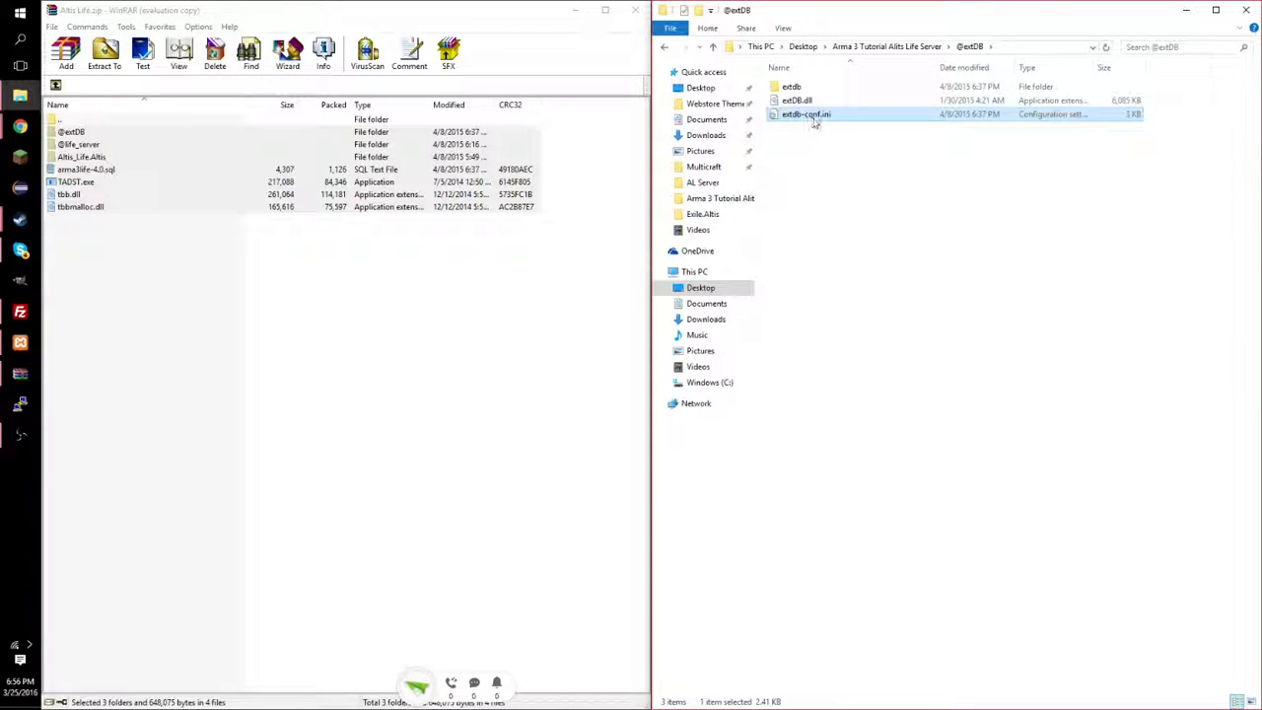
pyautogui.rightClick(815, 116)
pyautogui.click(833, 169)
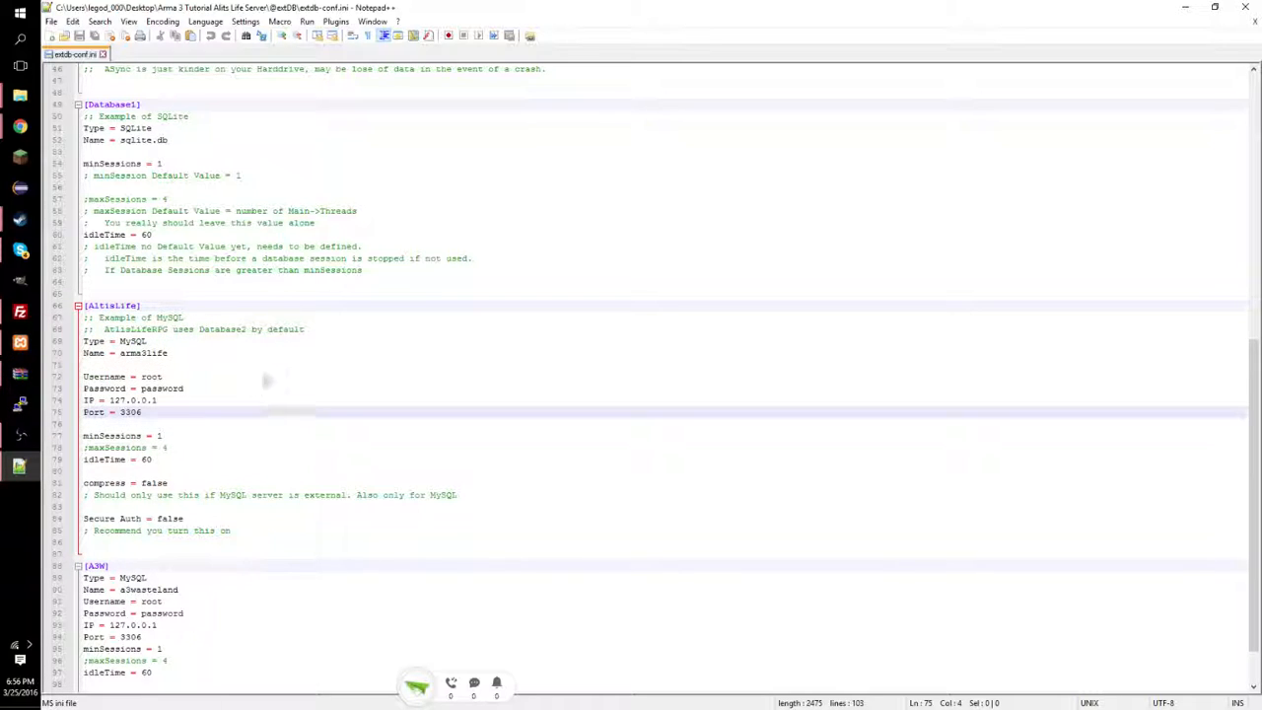
# Open arma3life-4.0.sql from the server folder with HeidiSQL via Choose another app.
pyautogui.moveTo(20, 96)
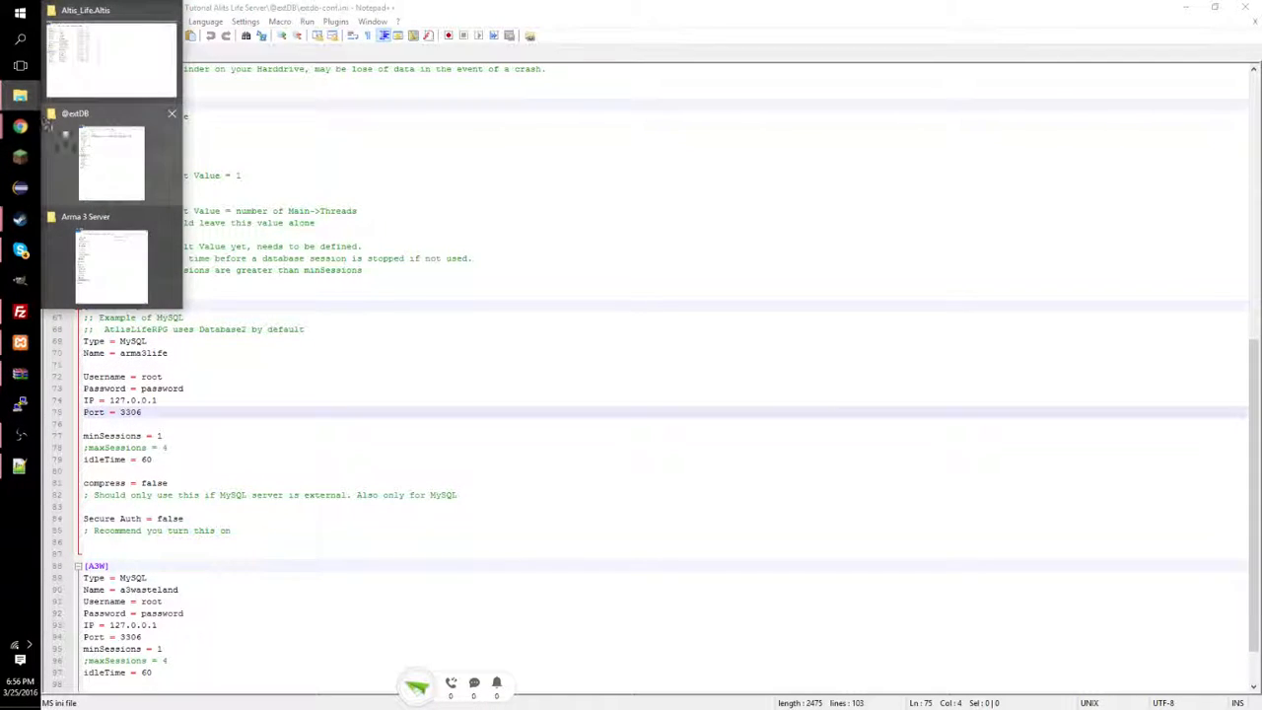
pyautogui.click(87, 136)
pyautogui.click(886, 47)
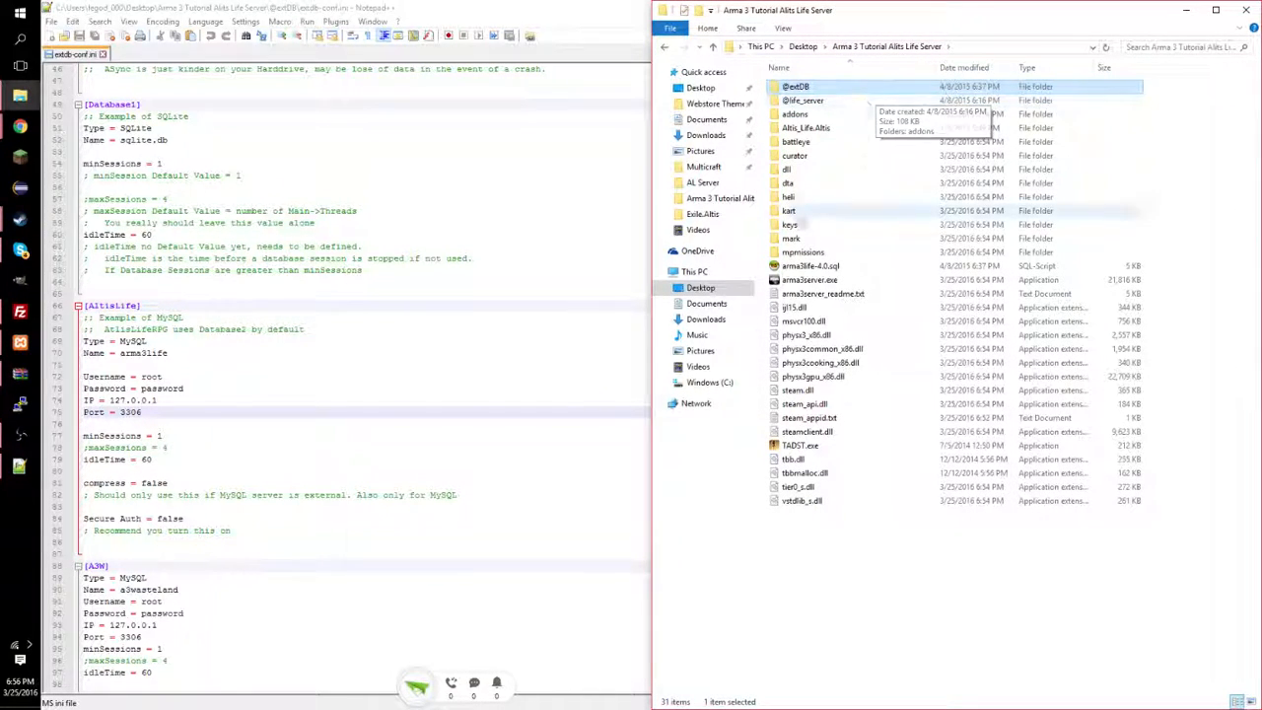
pyautogui.rightClick(844, 267)
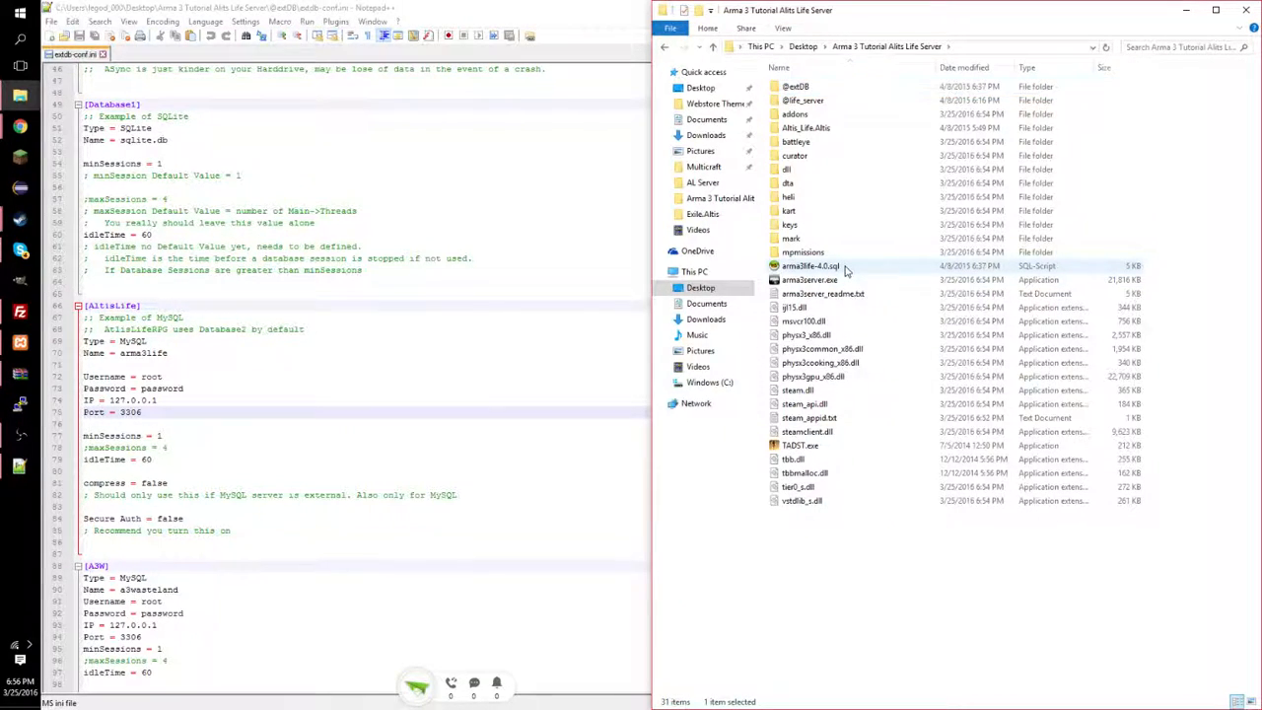
pyautogui.click(816, 271)
pyautogui.rightClick(816, 272)
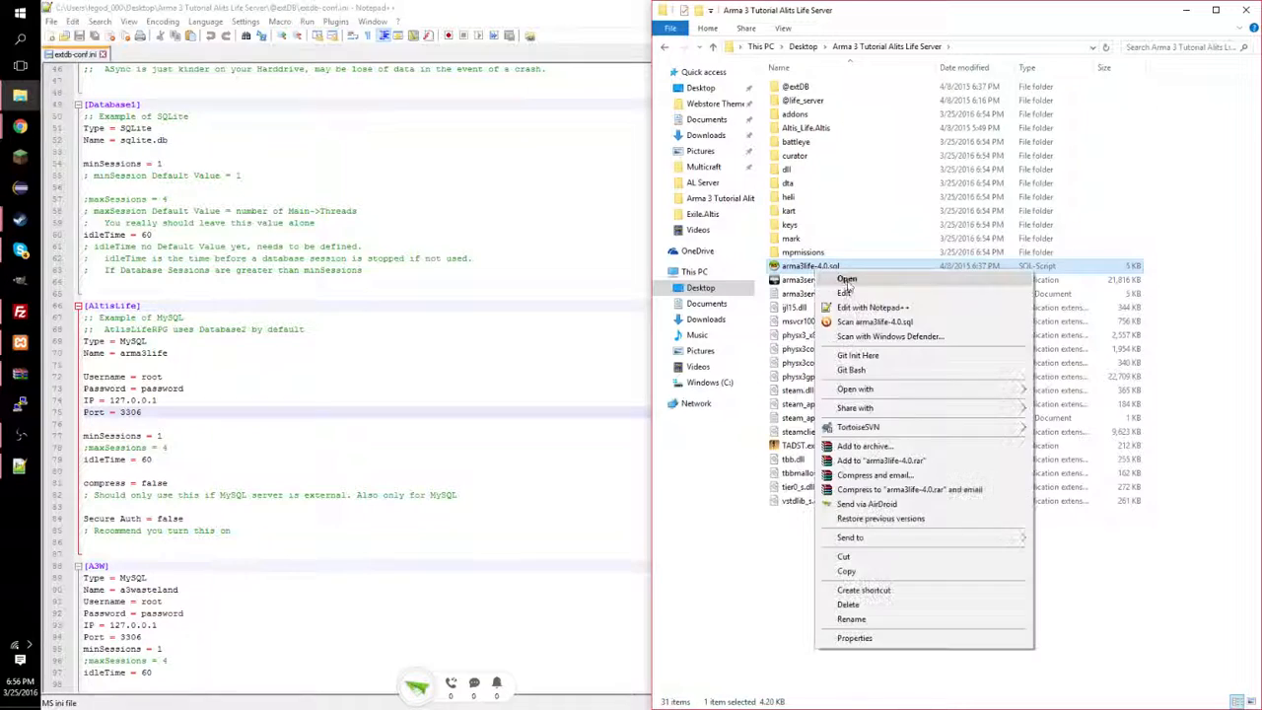
pyautogui.moveTo(882, 397)
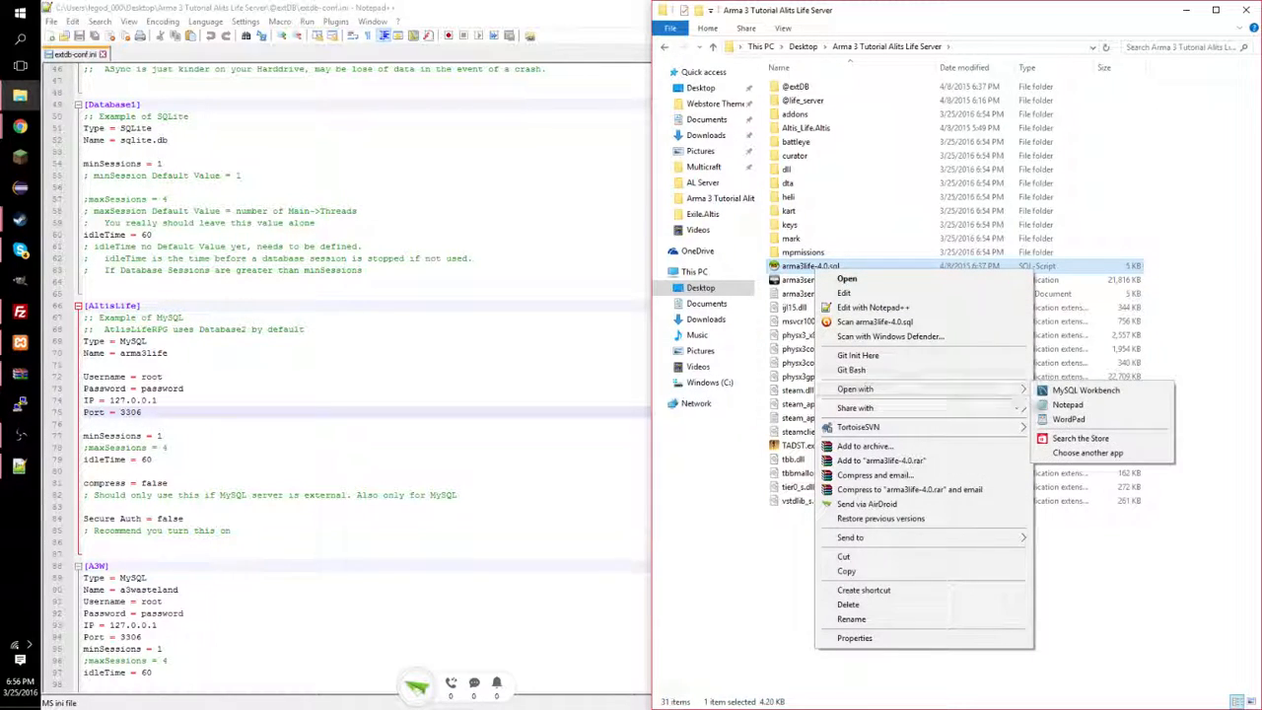
pyautogui.click(1073, 452)
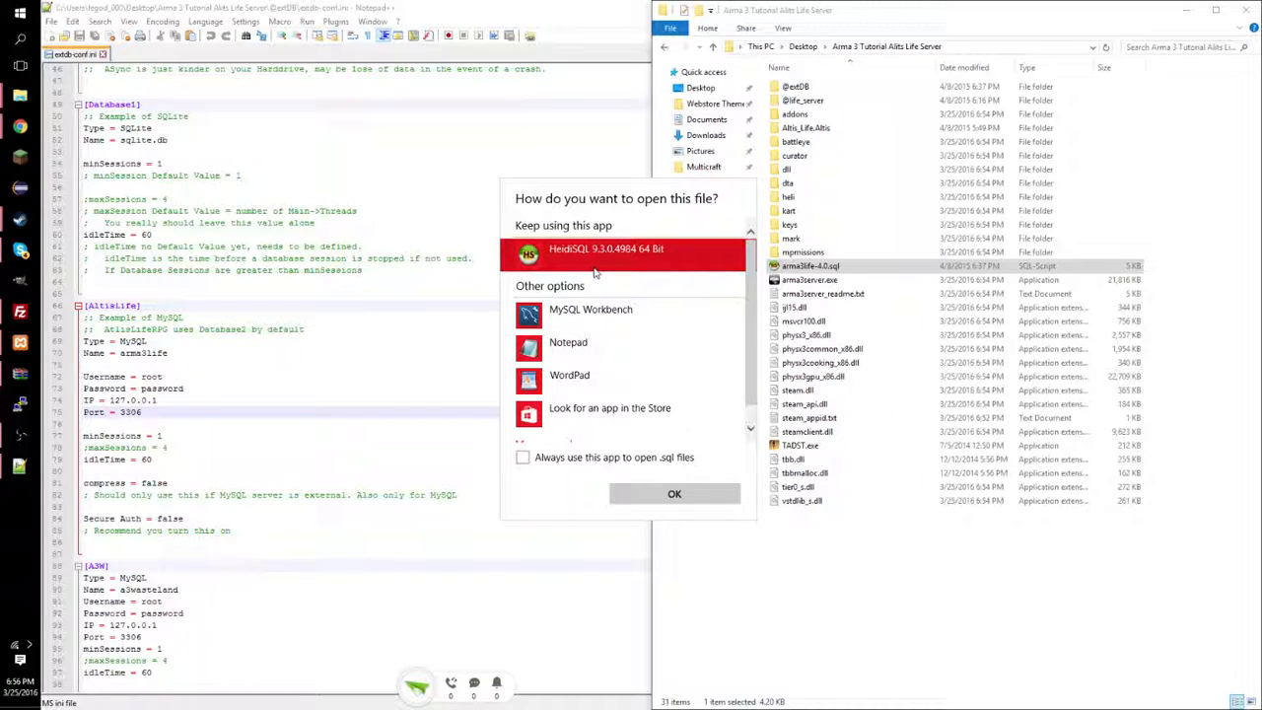
pyautogui.click(675, 495)
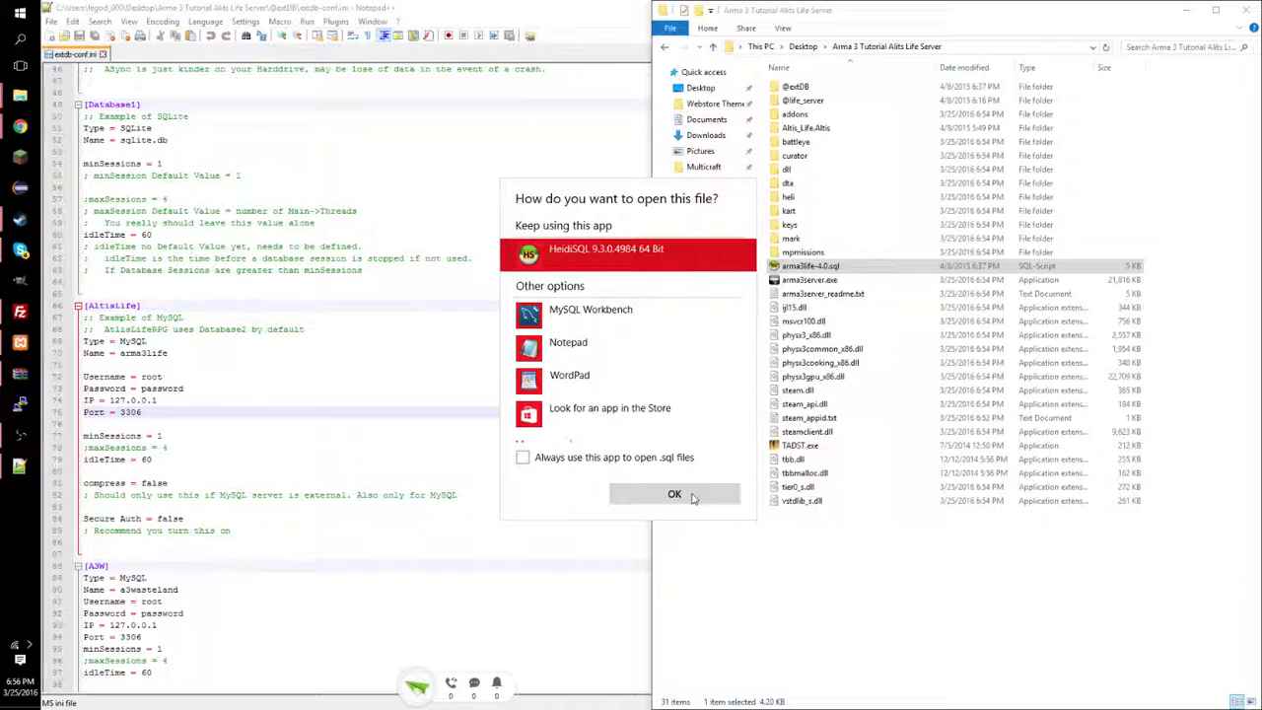
pyautogui.click(692, 497)
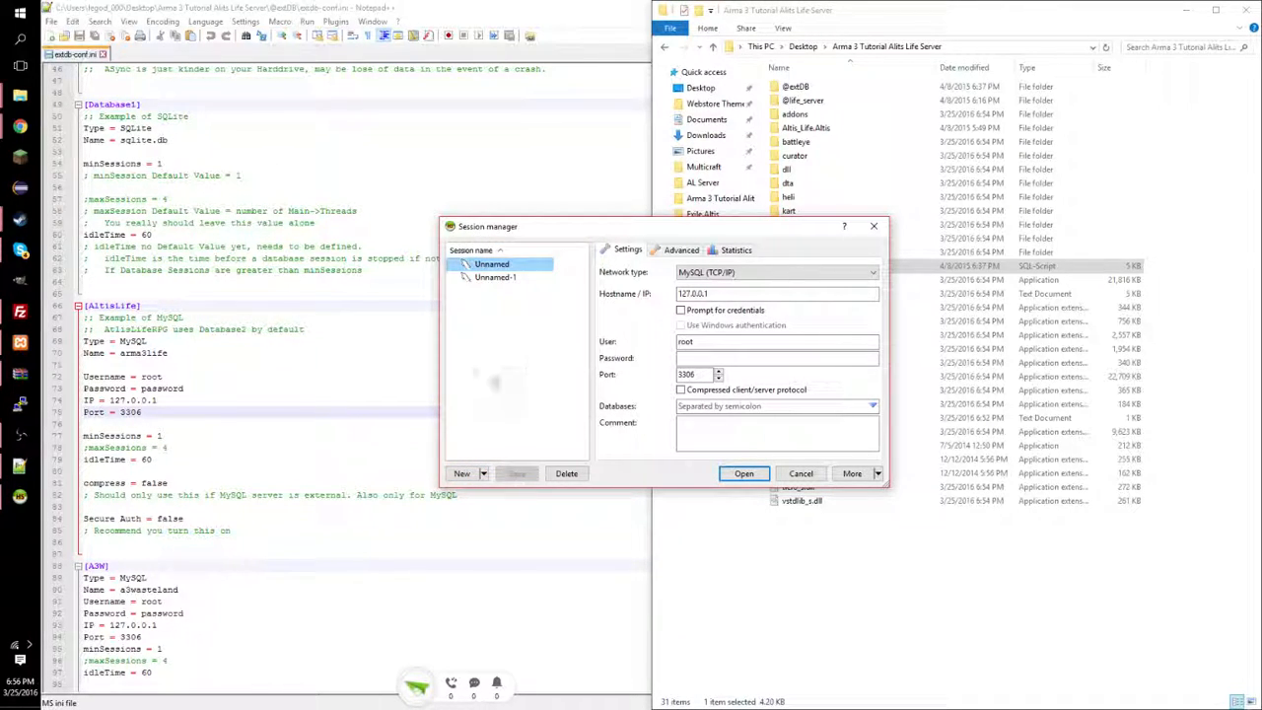
# Remove the extra Unnamed-2 session and open the root connection to 127.0.0.1 on port 3306.
pyautogui.click(462, 473)
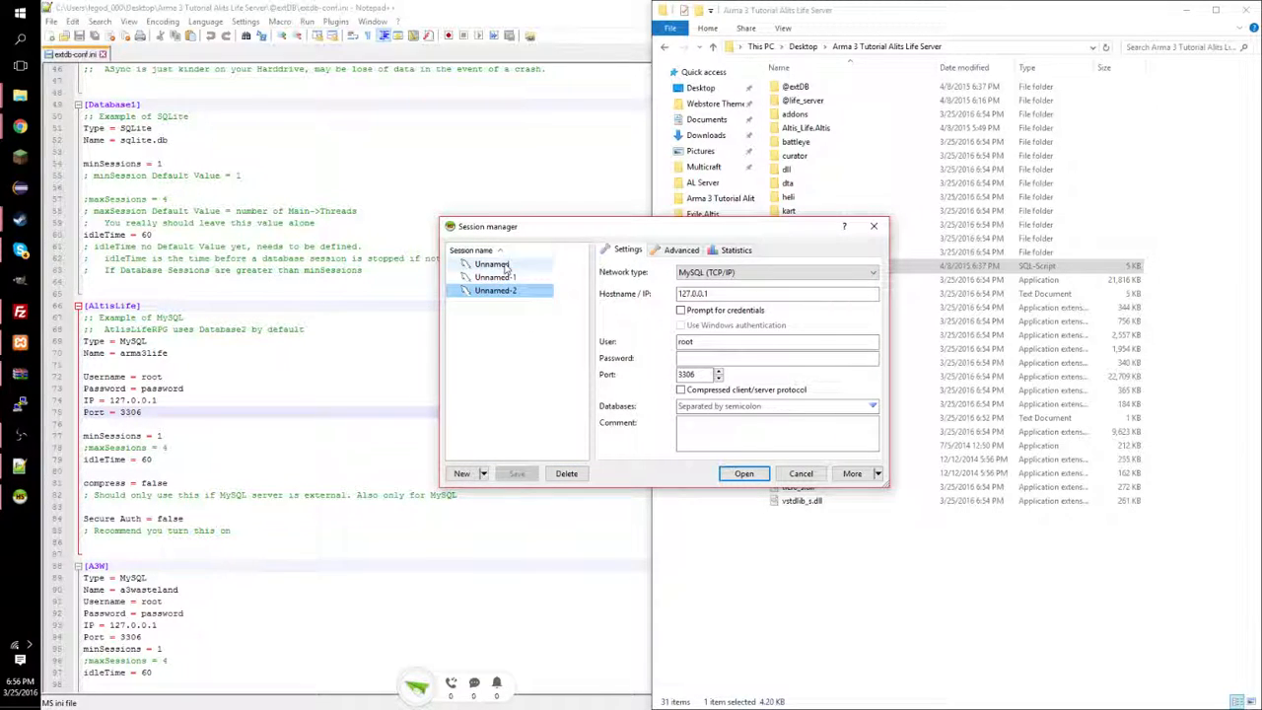
pyautogui.click(570, 475)
pyautogui.click(685, 361)
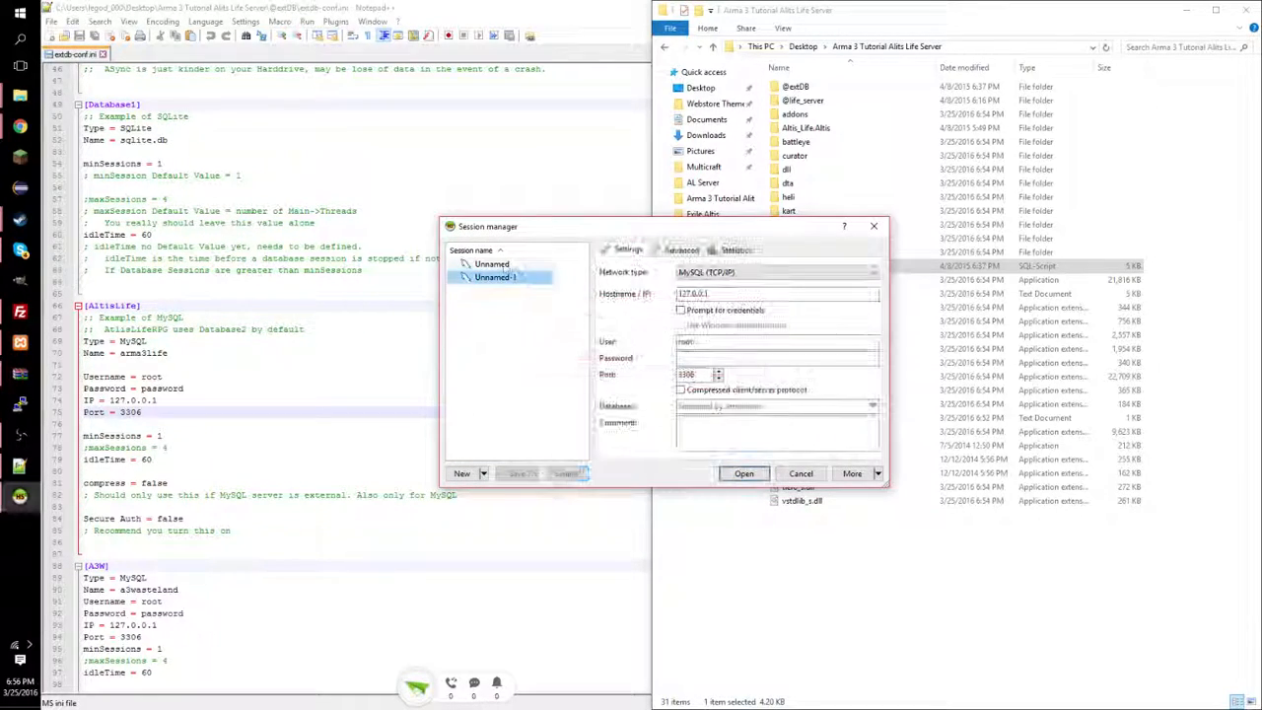
pyautogui.click(743, 473)
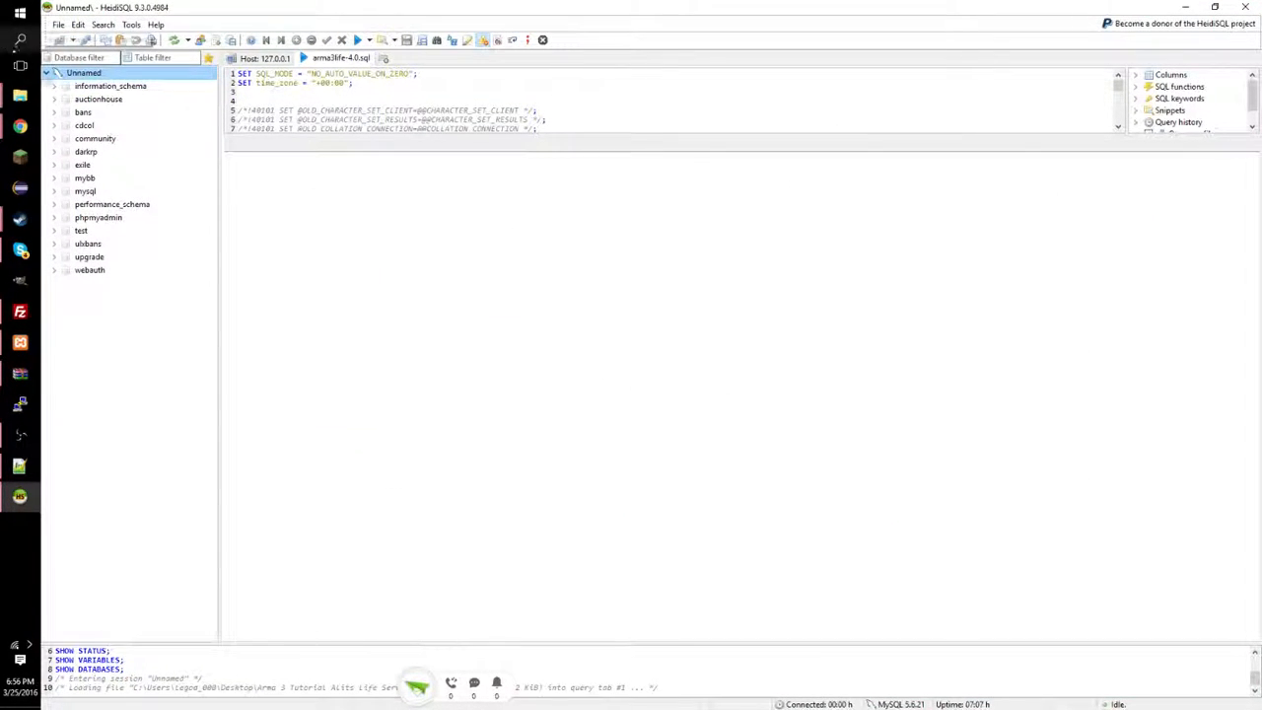
# Create a new database named arma3life on the local server session.
pyautogui.rightClick(86, 78)
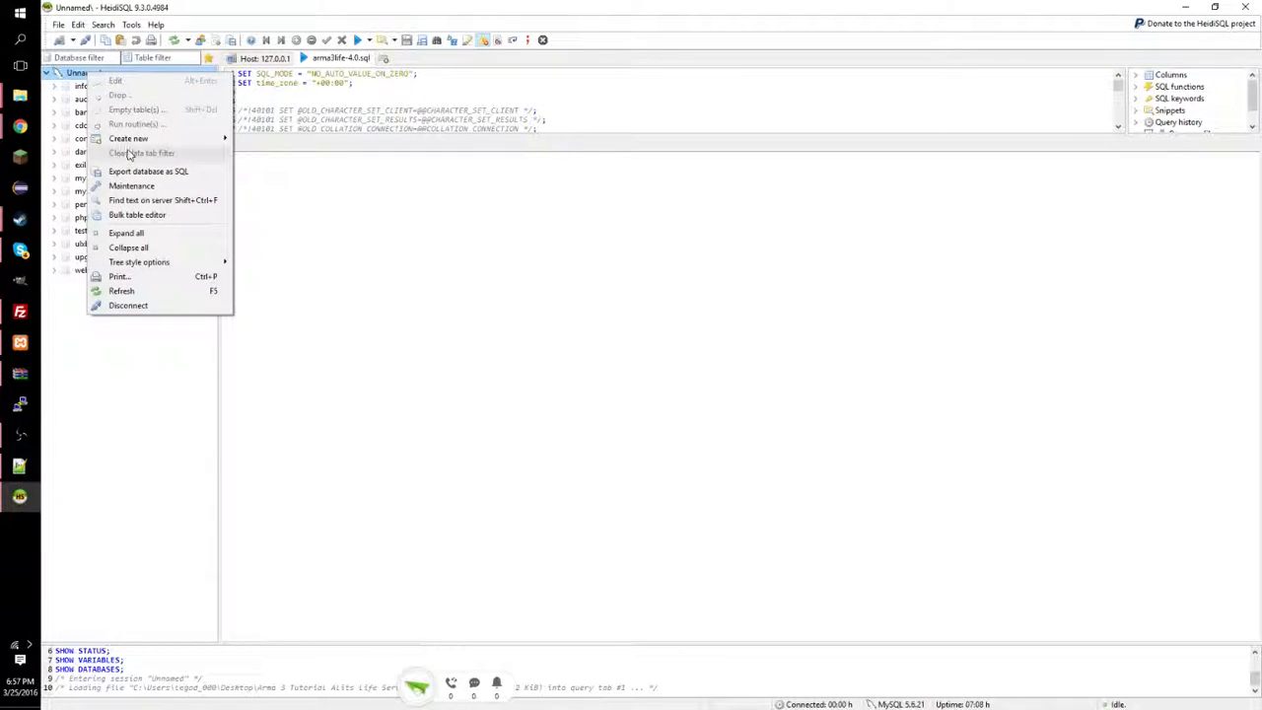
pyautogui.moveTo(129, 146)
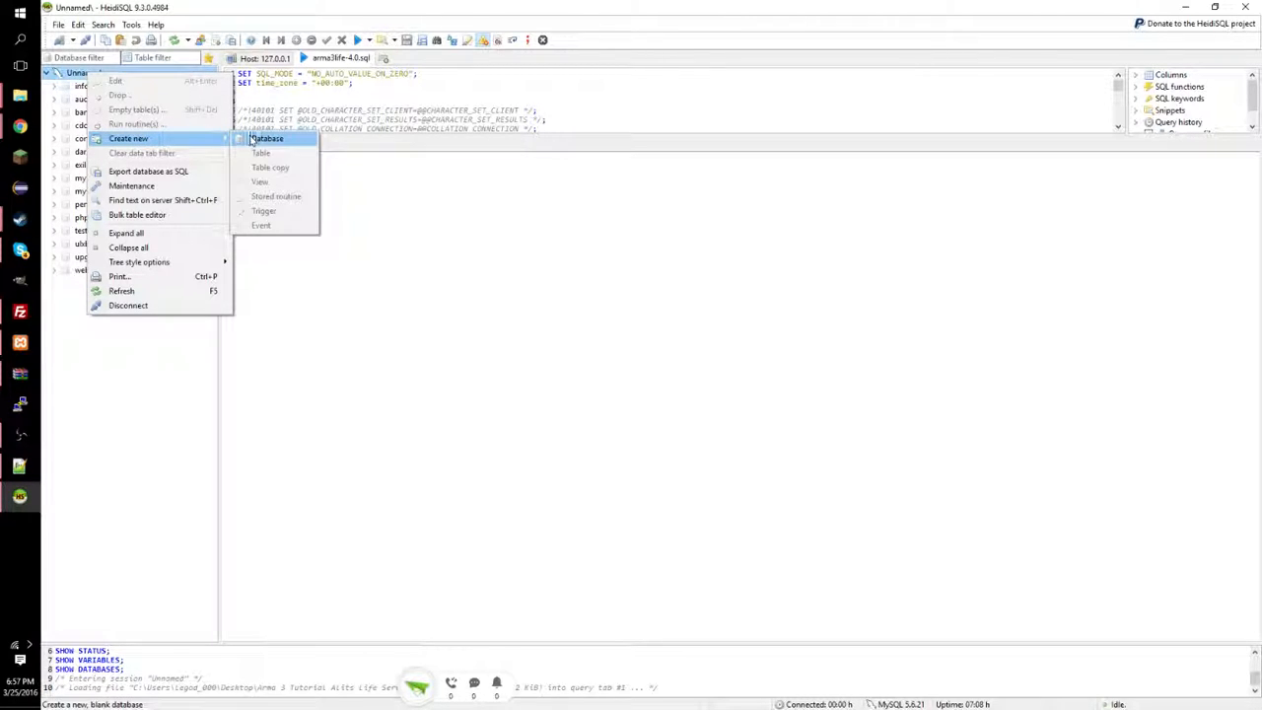
pyautogui.click(264, 139)
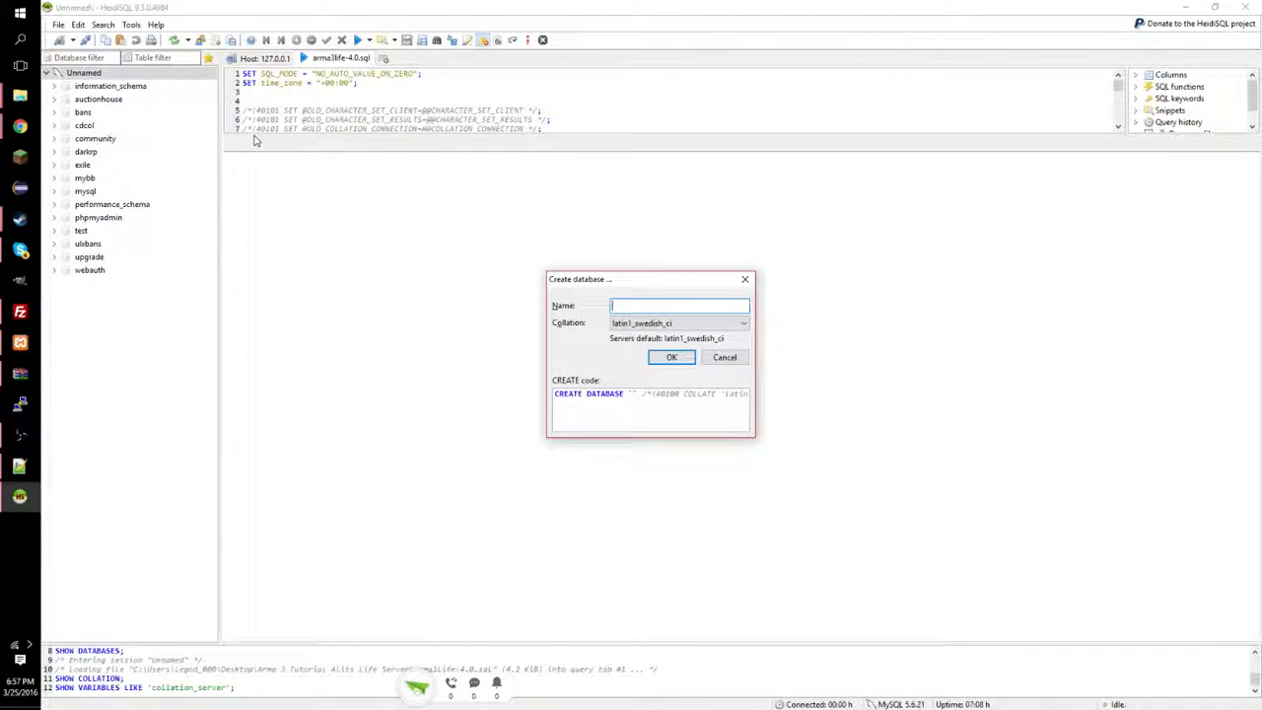
pyautogui.write('arma3life')
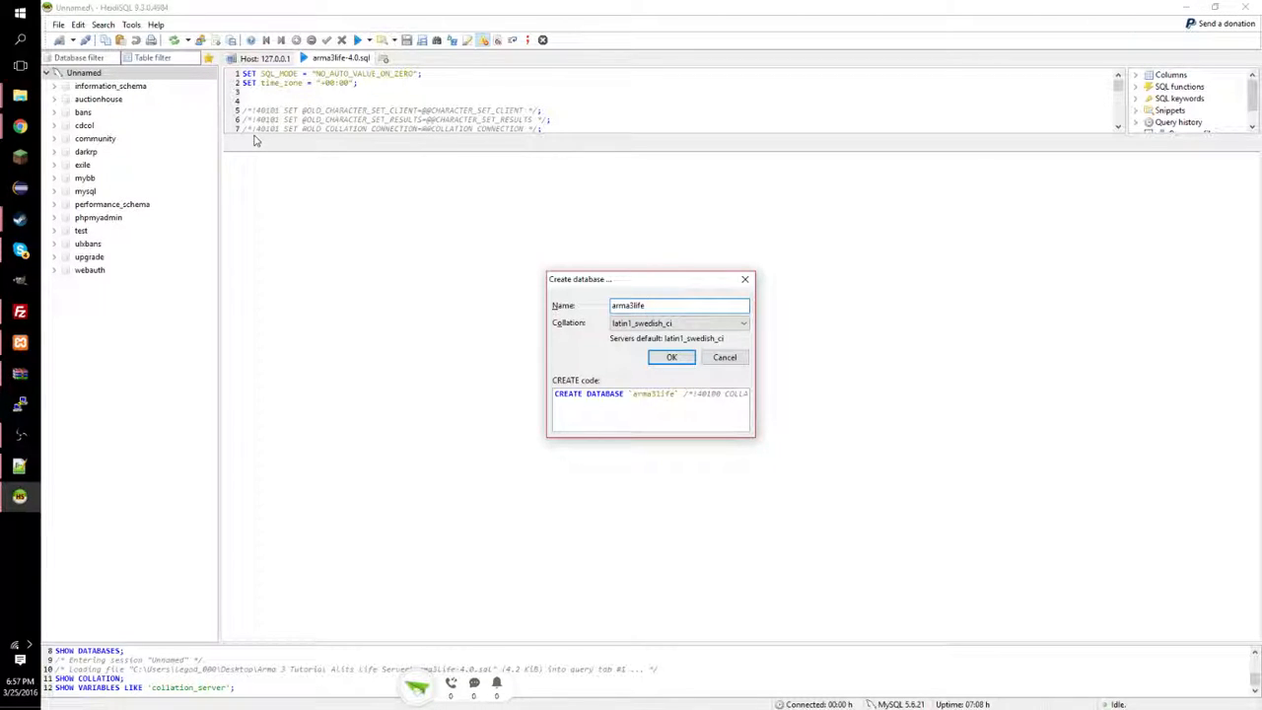
pyautogui.press('Return')
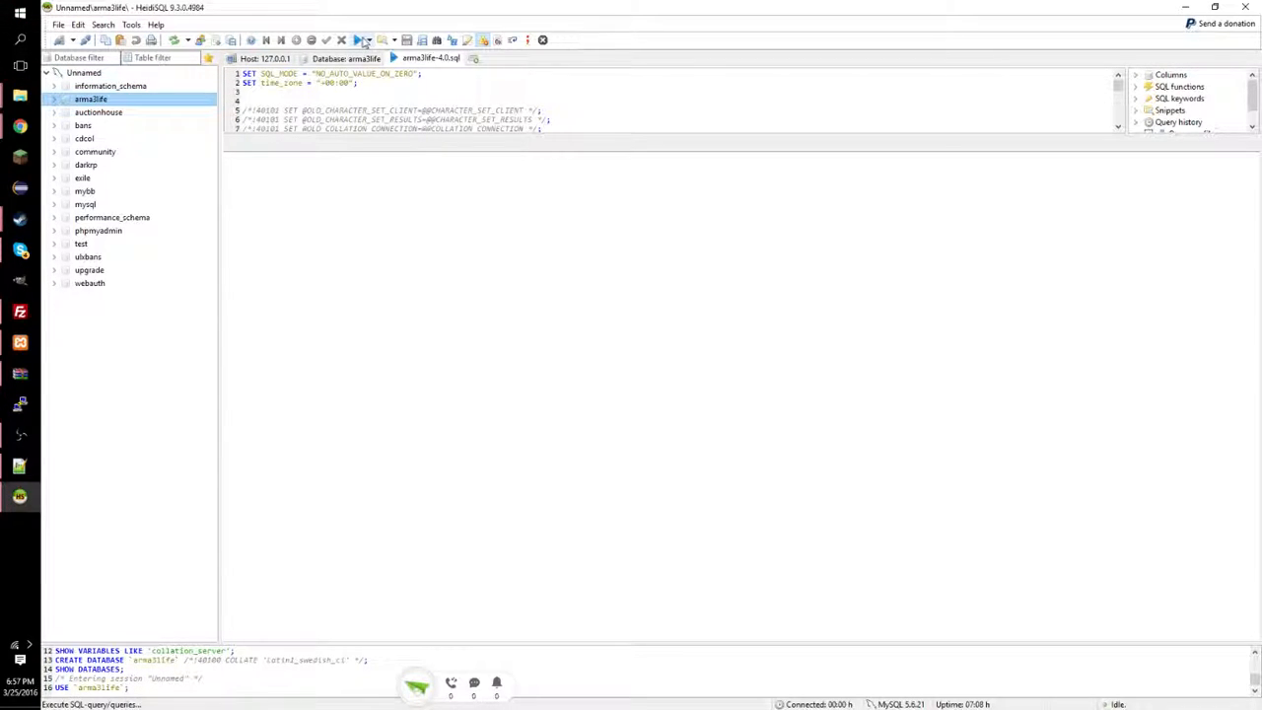
# Execute the arma3life-4.0.sql script, dismiss its warning, and minimize HeidiSQL.
pyautogui.click(357, 42)
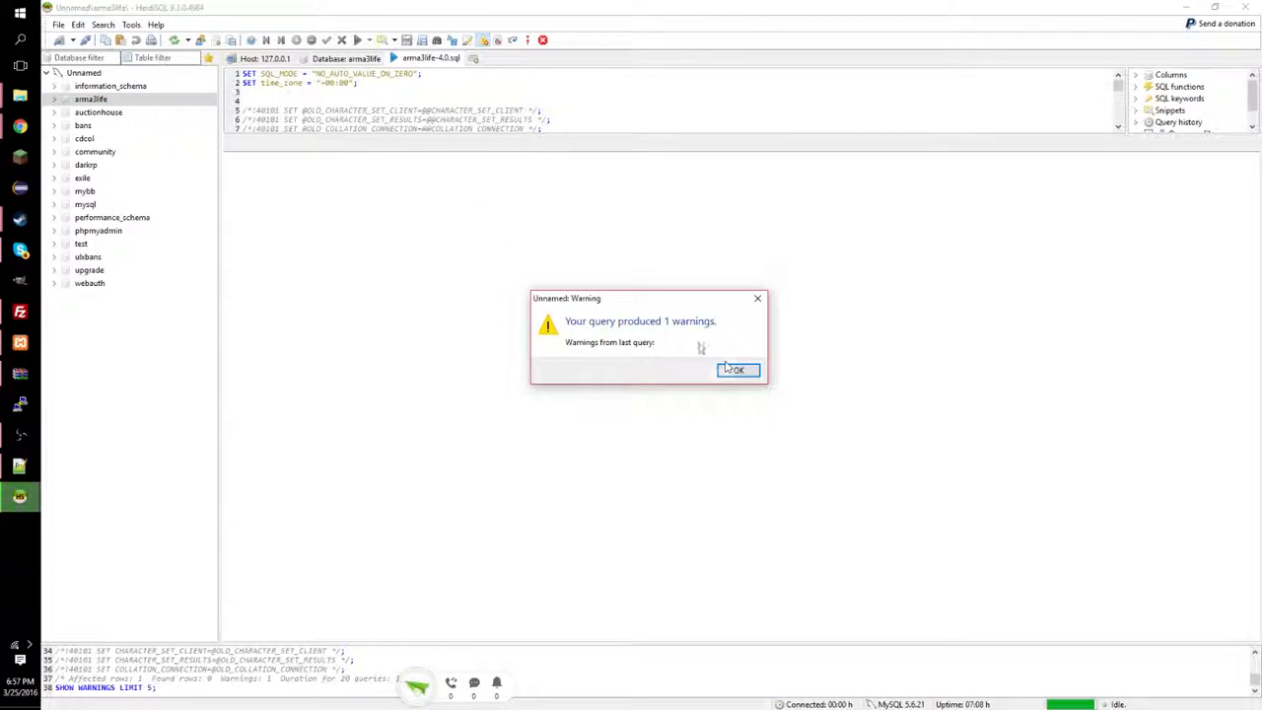
pyautogui.click(740, 367)
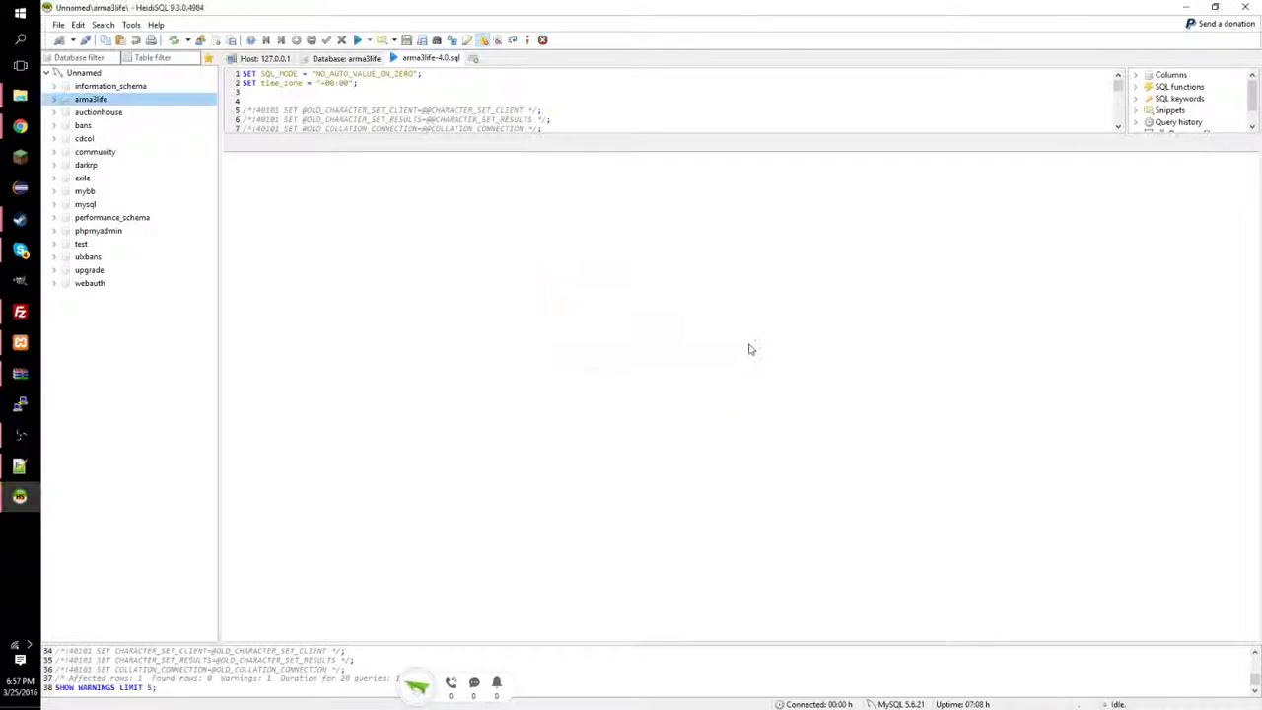
pyautogui.click(1189, 7)
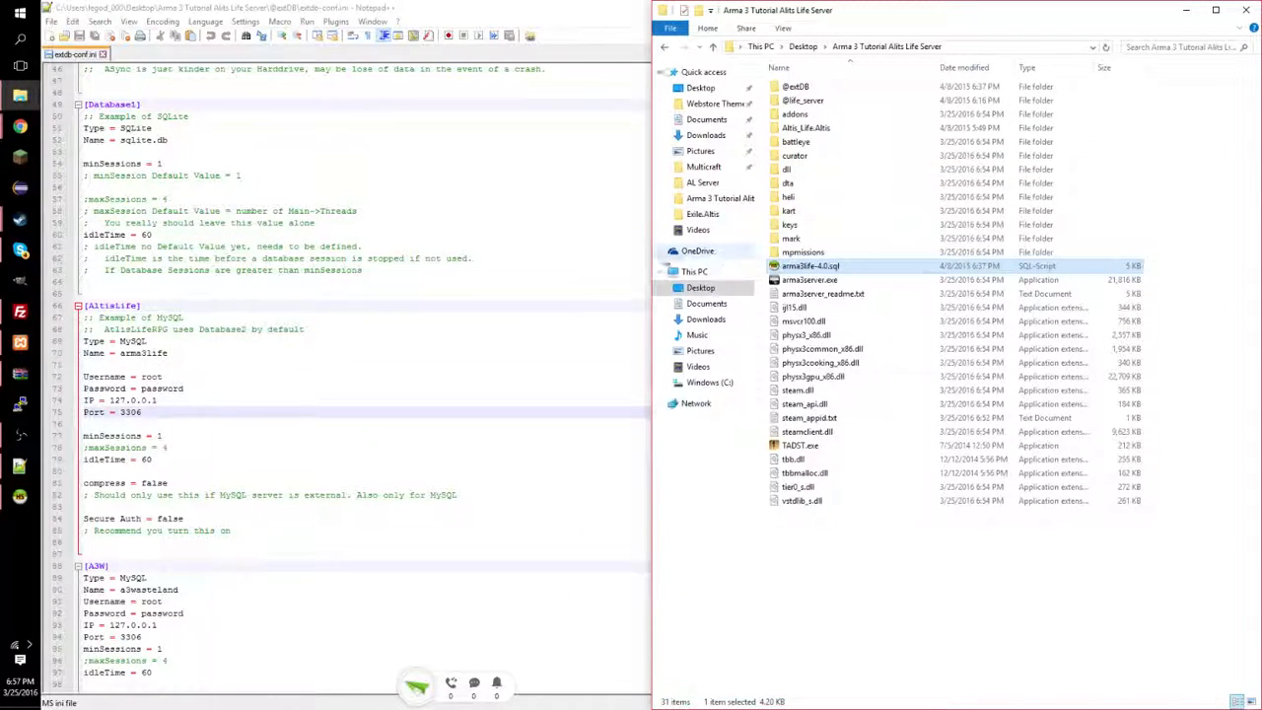
# Blank the AltisLife password on line 73 of extdb-conf.ini, save, and close Notepad++.
pyautogui.doubleClick(292, 7)
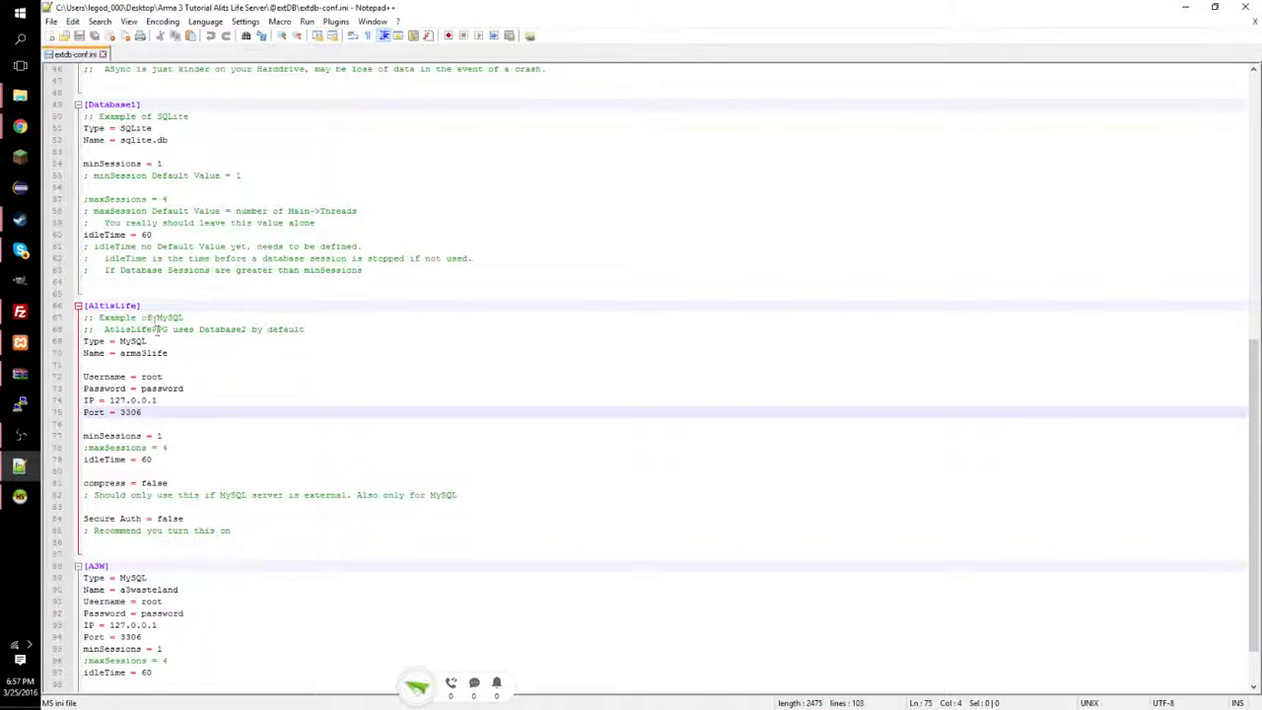
pyautogui.moveTo(141, 306); pyautogui.dragTo(84, 306)
pyautogui.click(187, 366)
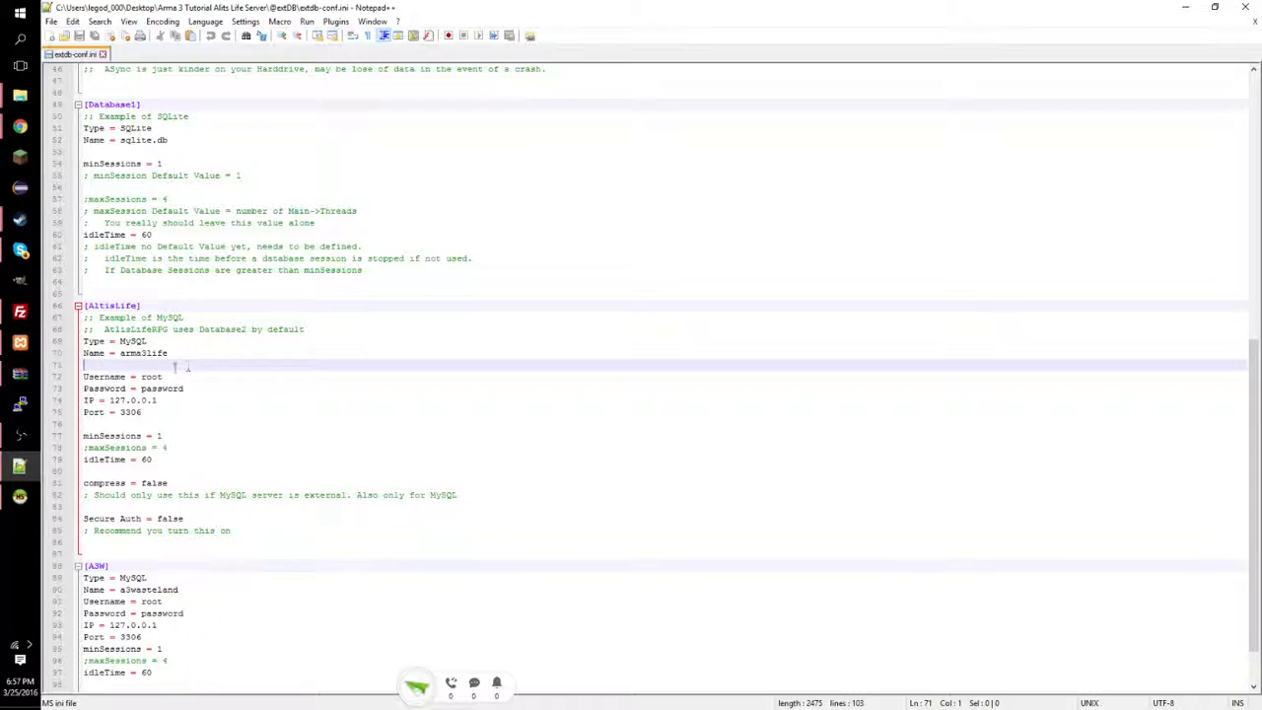
pyautogui.click(166, 377)
pyautogui.moveTo(184, 389); pyautogui.dragTo(142, 390)
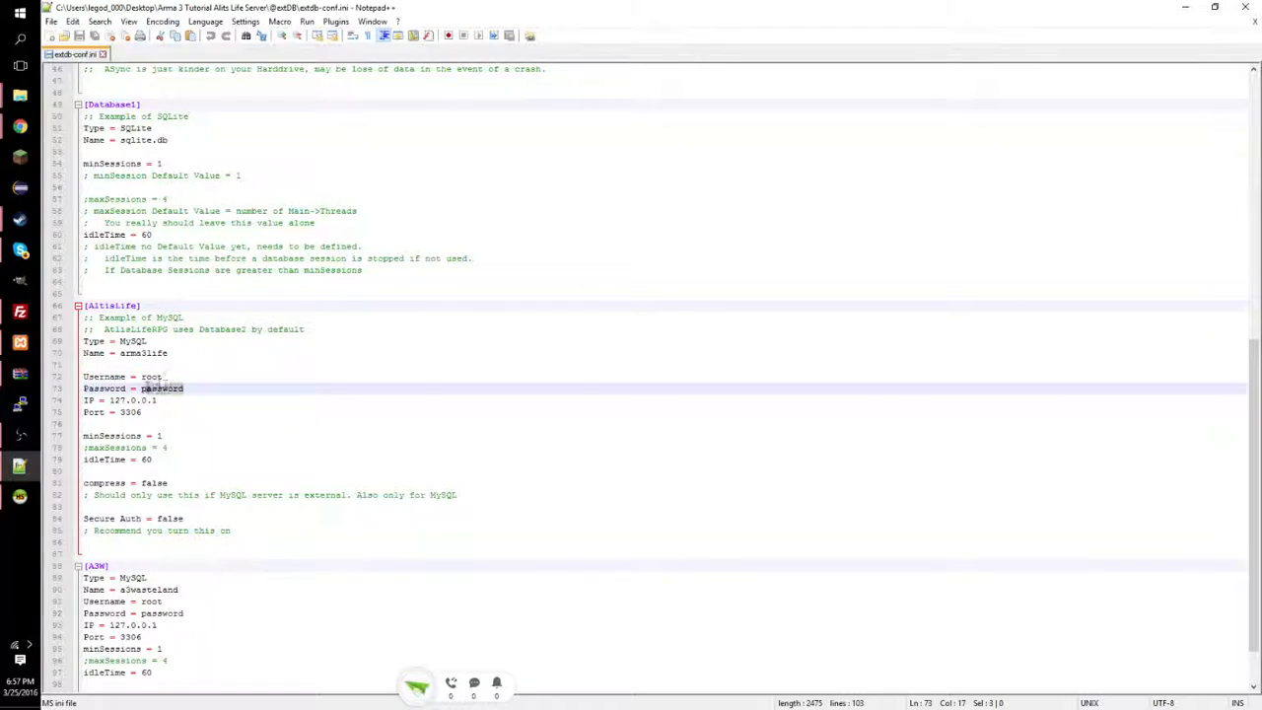
pyautogui.press('BackSpace')
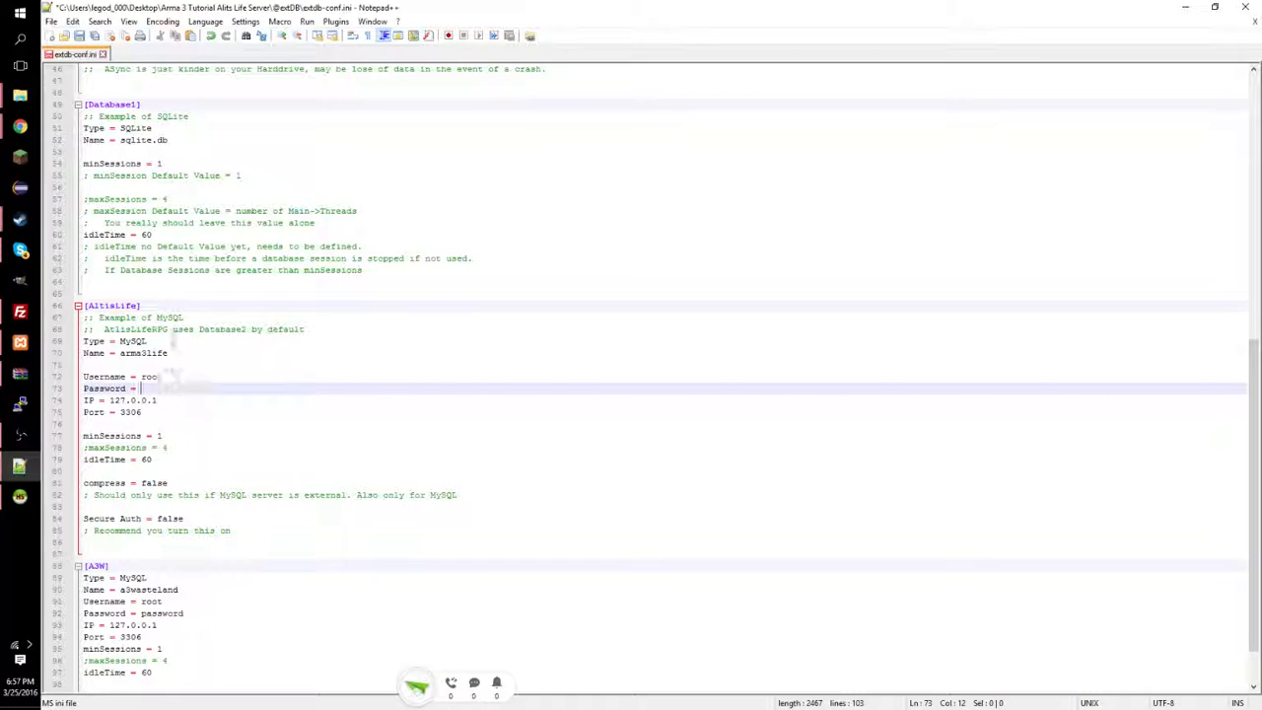
pyautogui.click(80, 36)
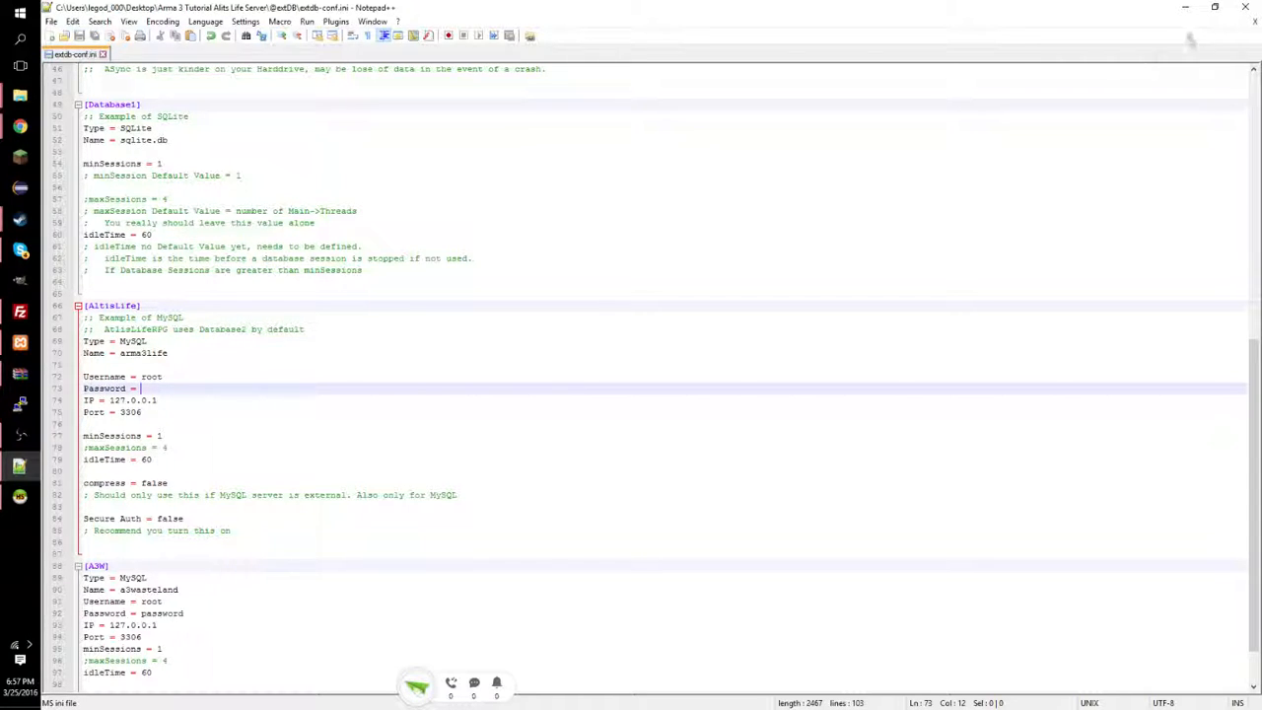
pyautogui.click(1245, 6)
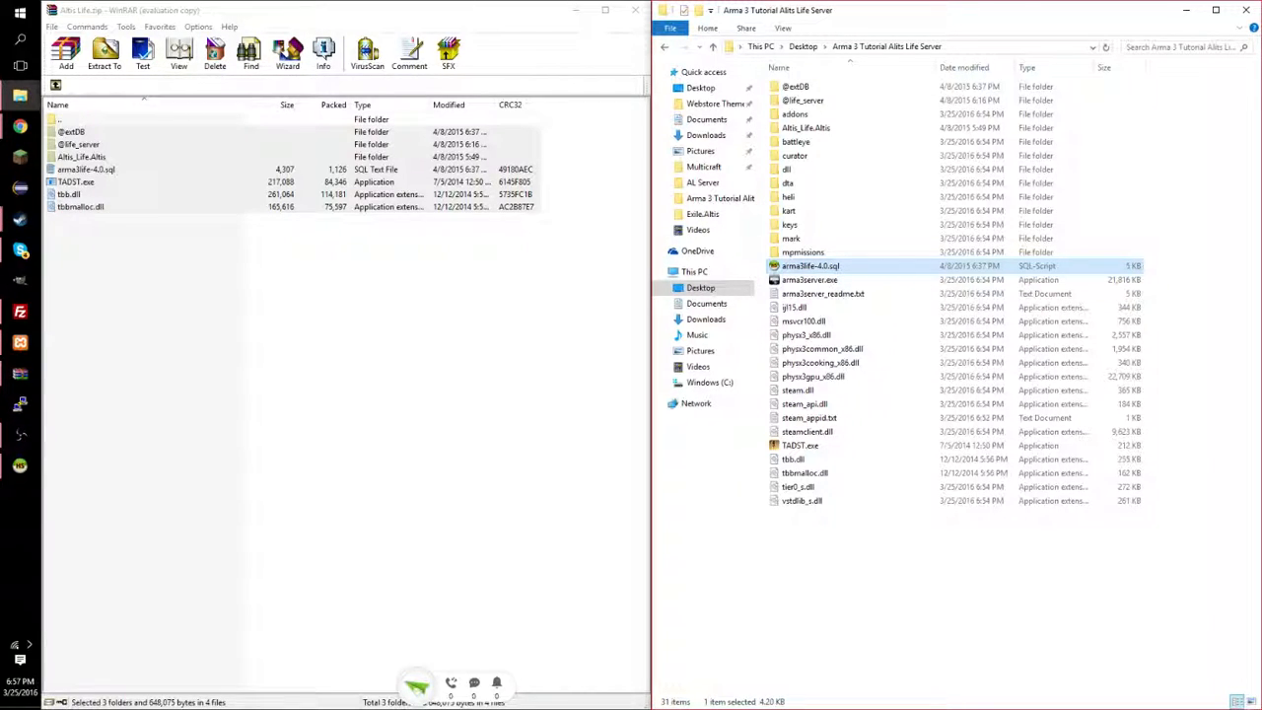
# Move the Altis_Life.Altis folder into mpmissions.
pyautogui.click(20, 435)
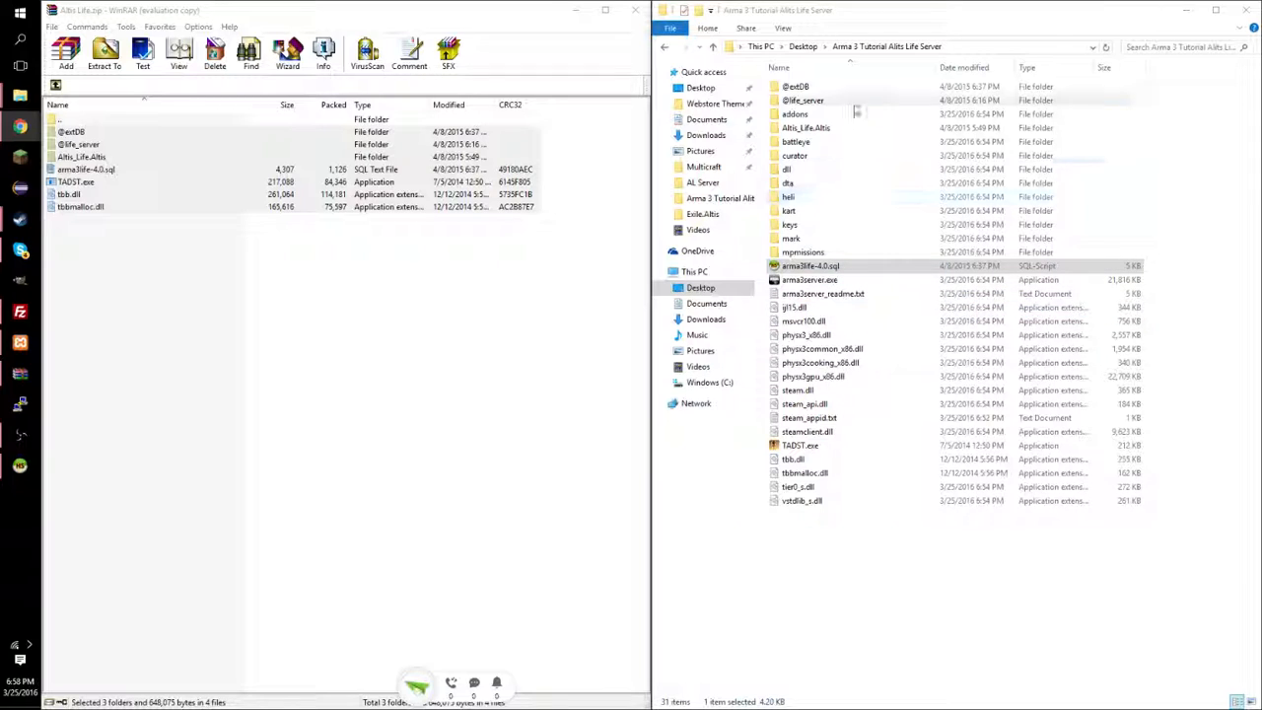
pyautogui.doubleClick(804, 252)
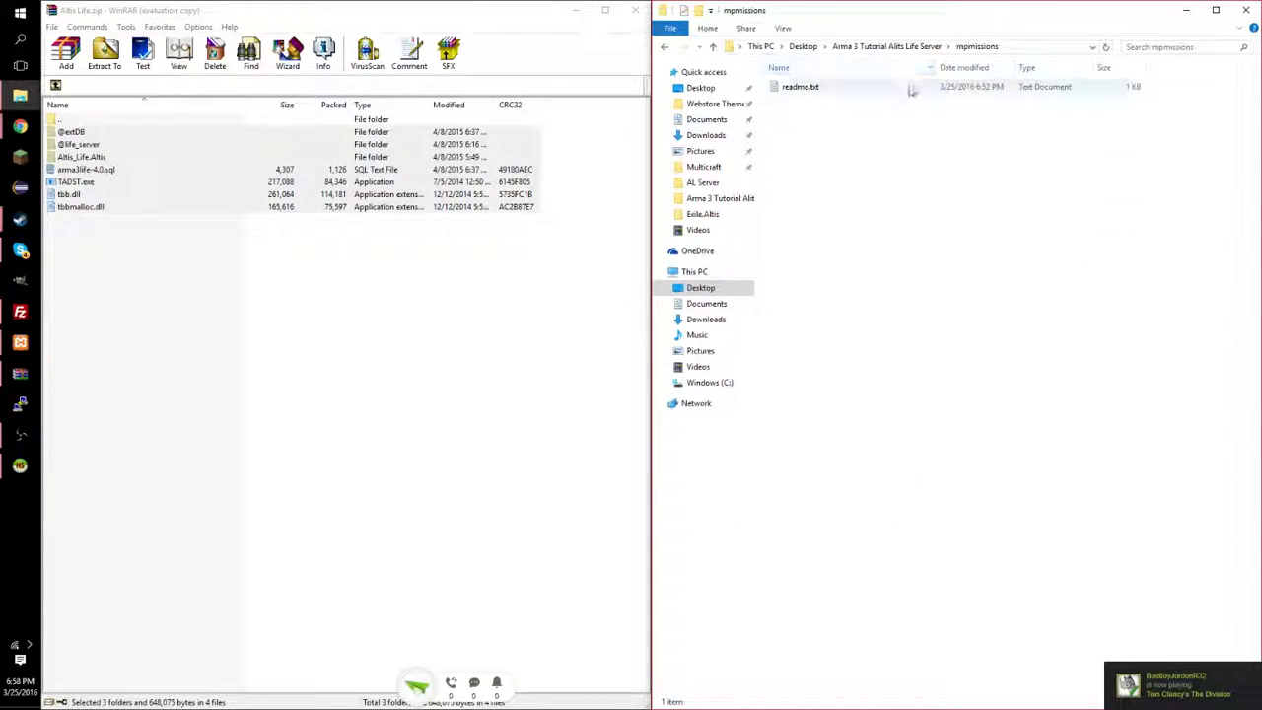
pyautogui.click(887, 47)
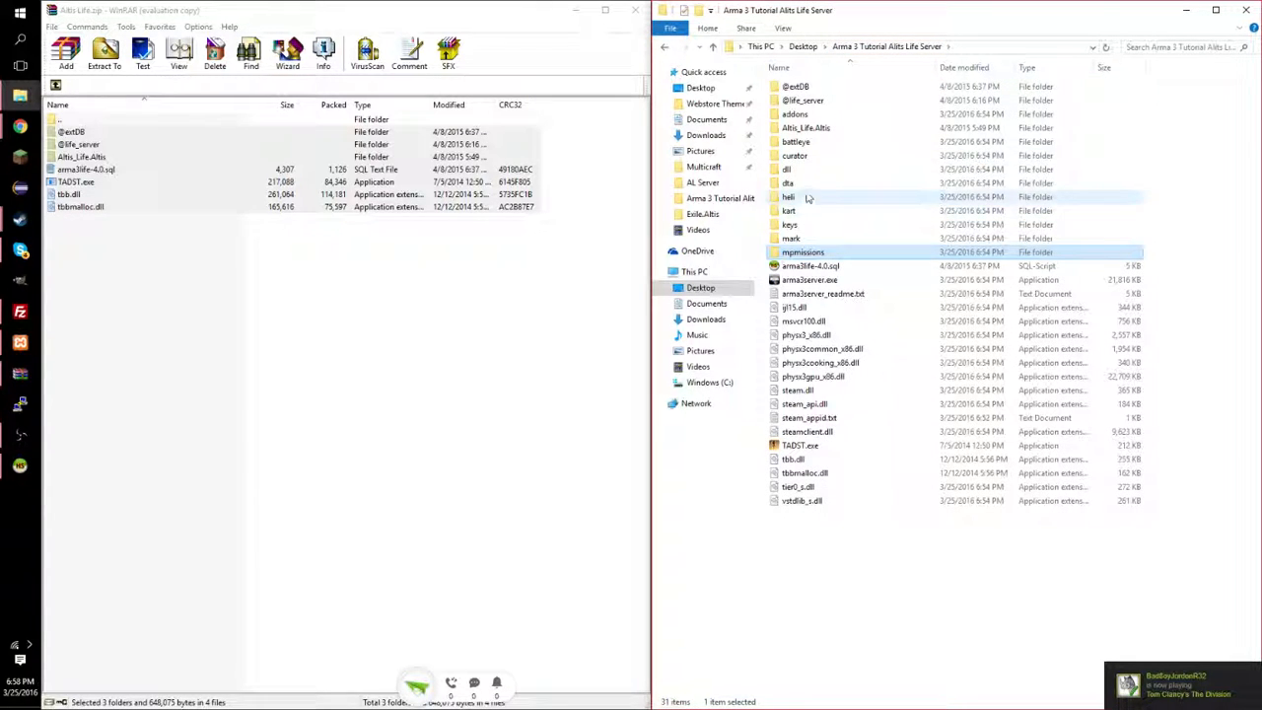
pyautogui.click(824, 130)
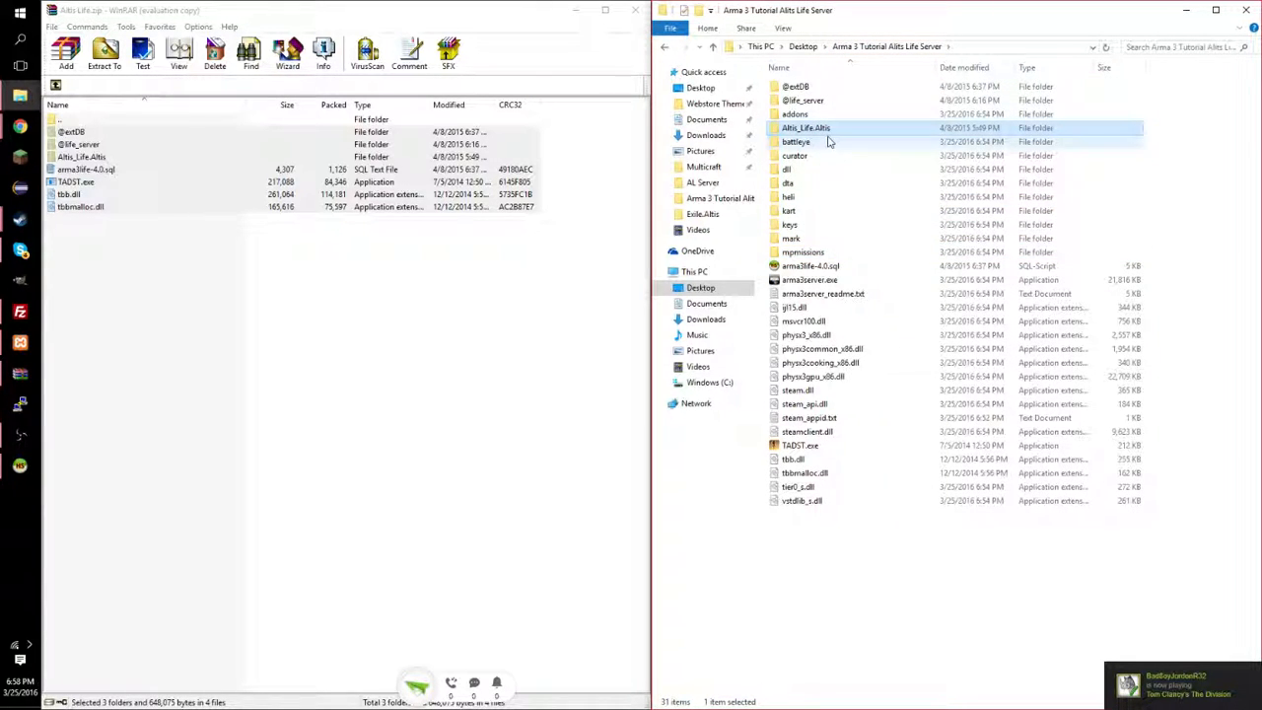
pyautogui.moveTo(826, 138); pyautogui.dragTo(826, 254)
# Open mpmissions > Altis_Life.Altis > SpyGlass > fn_initSpy.sqf in Notepad++.
pyautogui.doubleClick(826, 238)
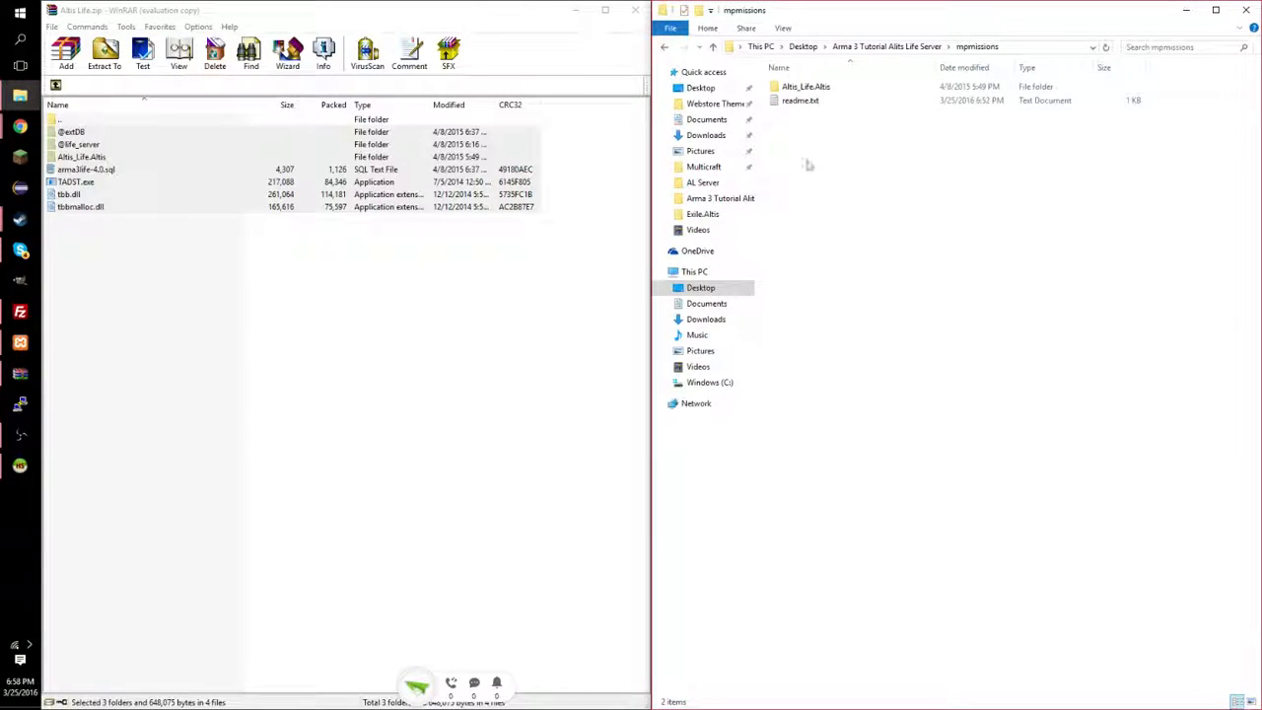
pyautogui.doubleClick(837, 87)
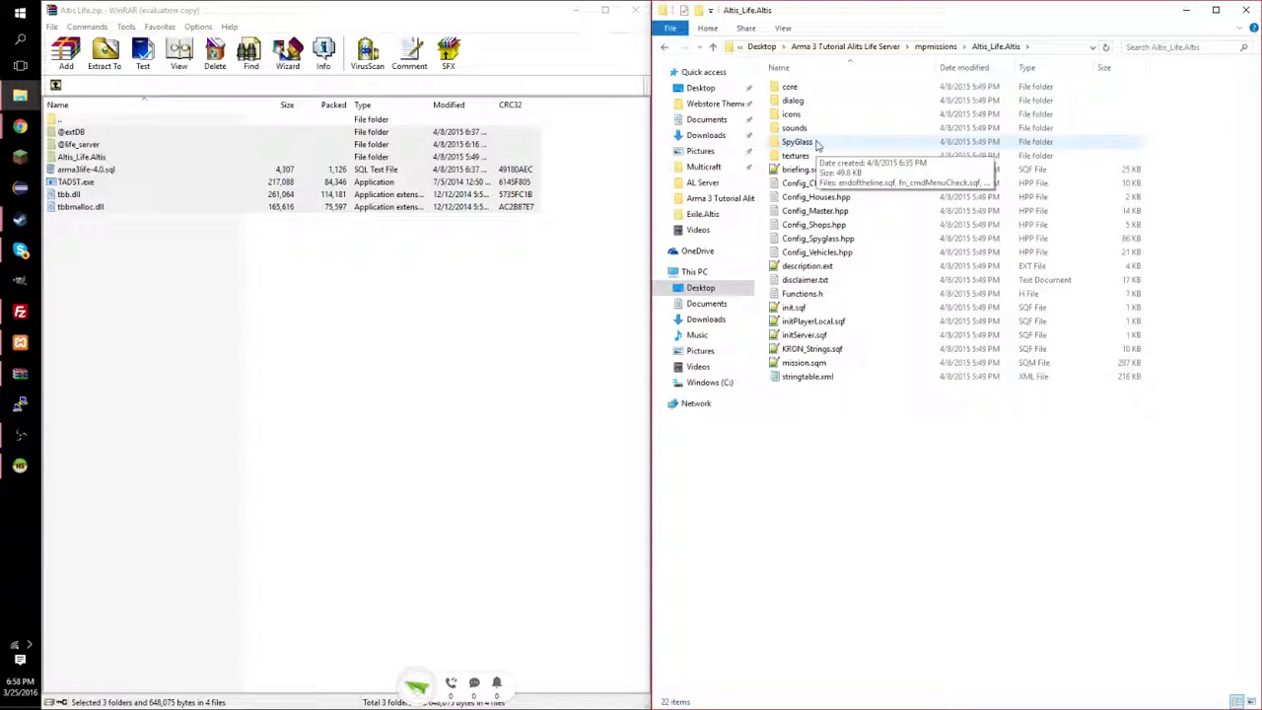
pyautogui.doubleClick(816, 144)
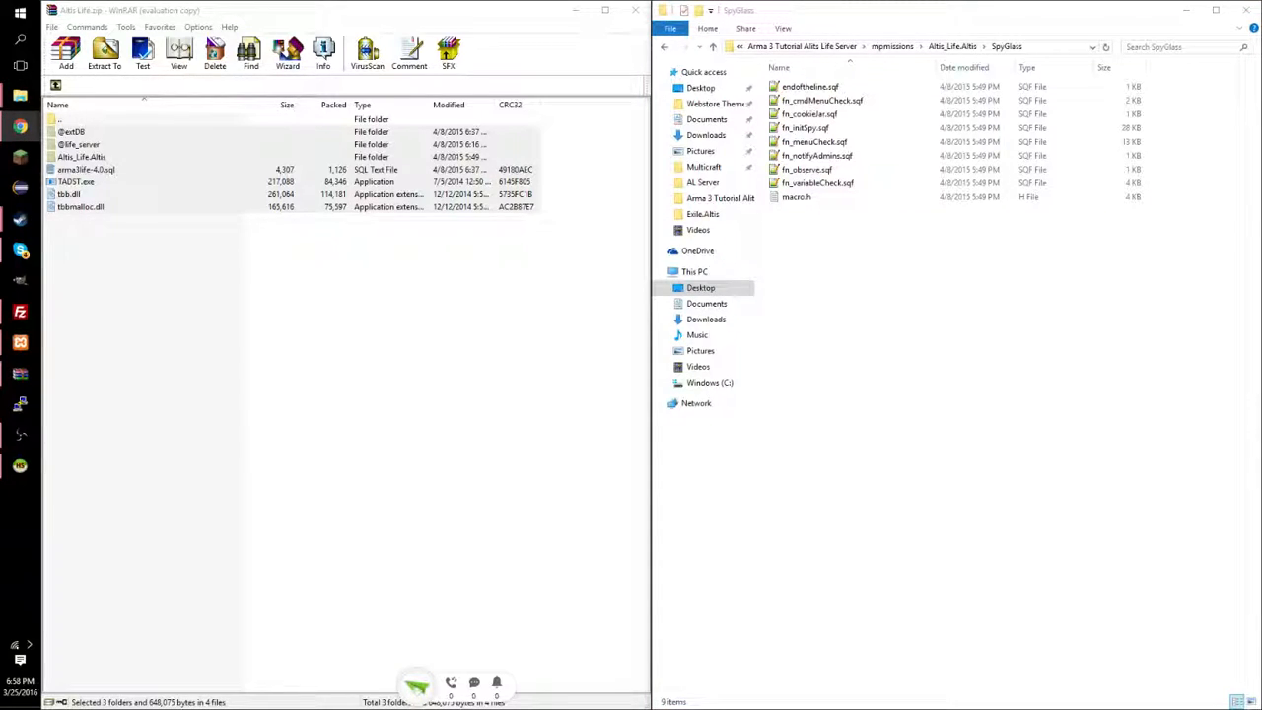
pyautogui.doubleClick(818, 129)
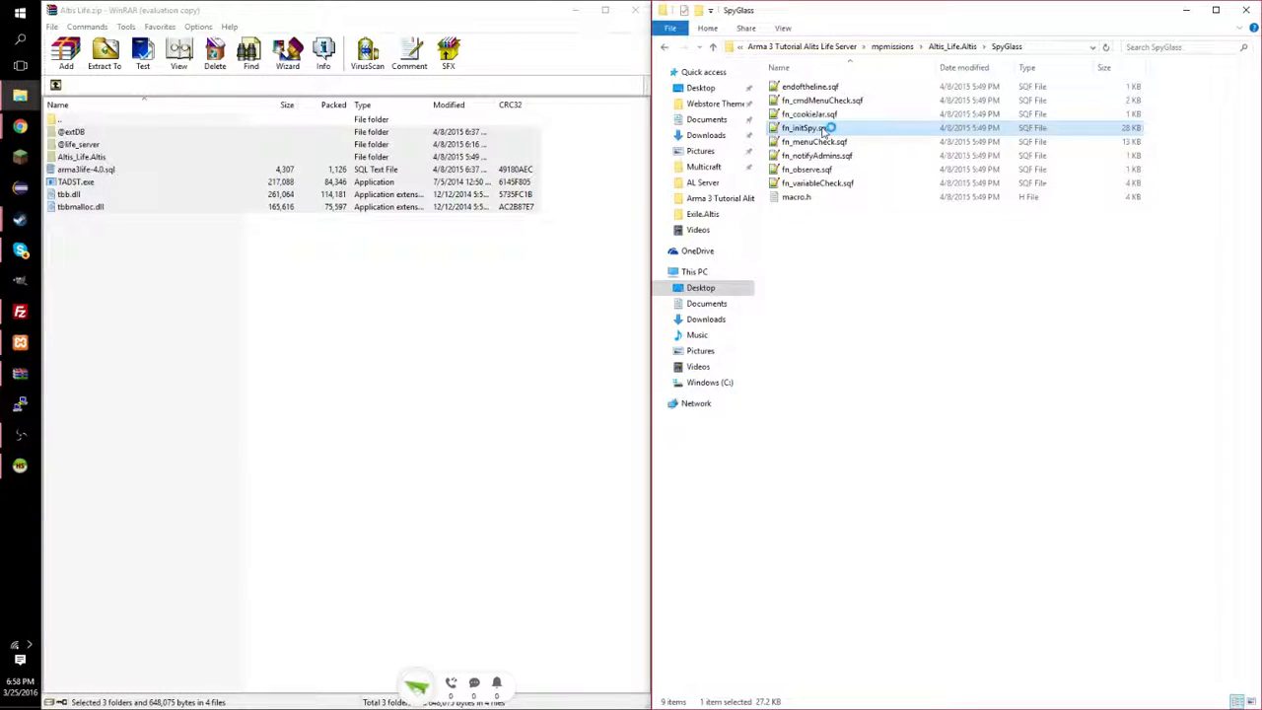
pyautogui.click(97, 222)
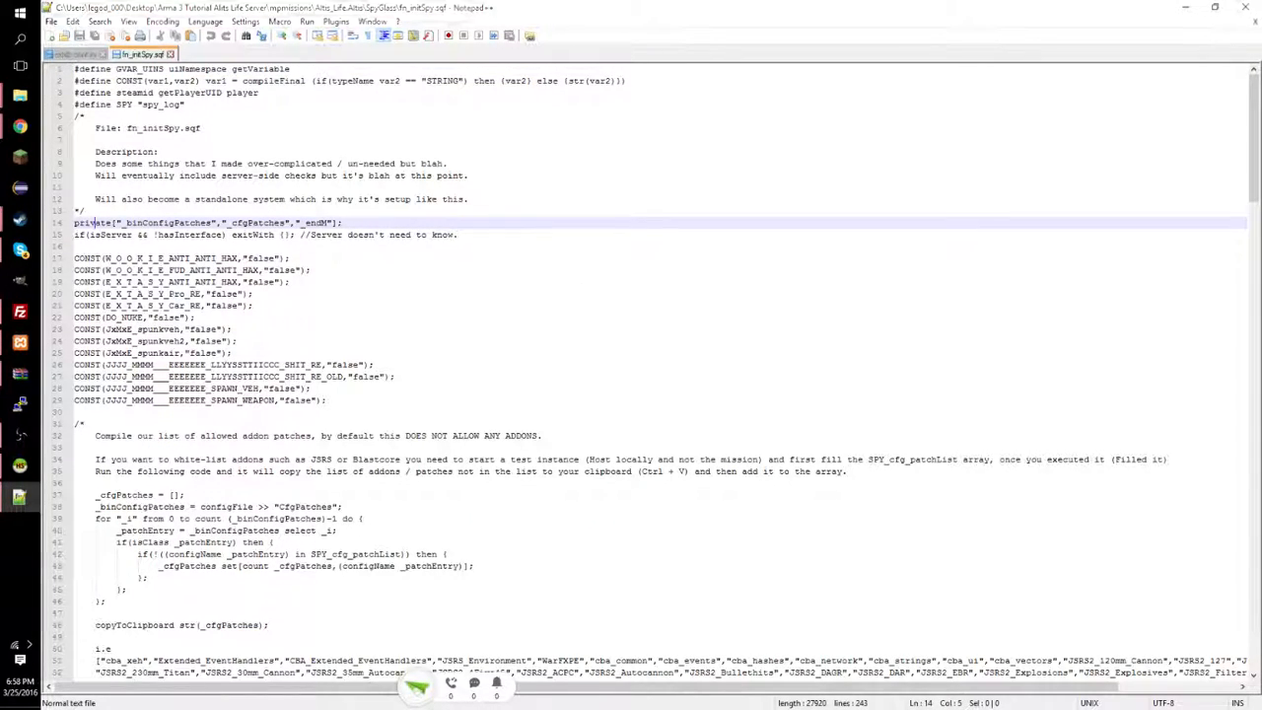
# Insert 'exitWith {};' as line 14 of fn_initSpy.sqf, save, and close Notepad++.
pyautogui.moveTo(20, 128)
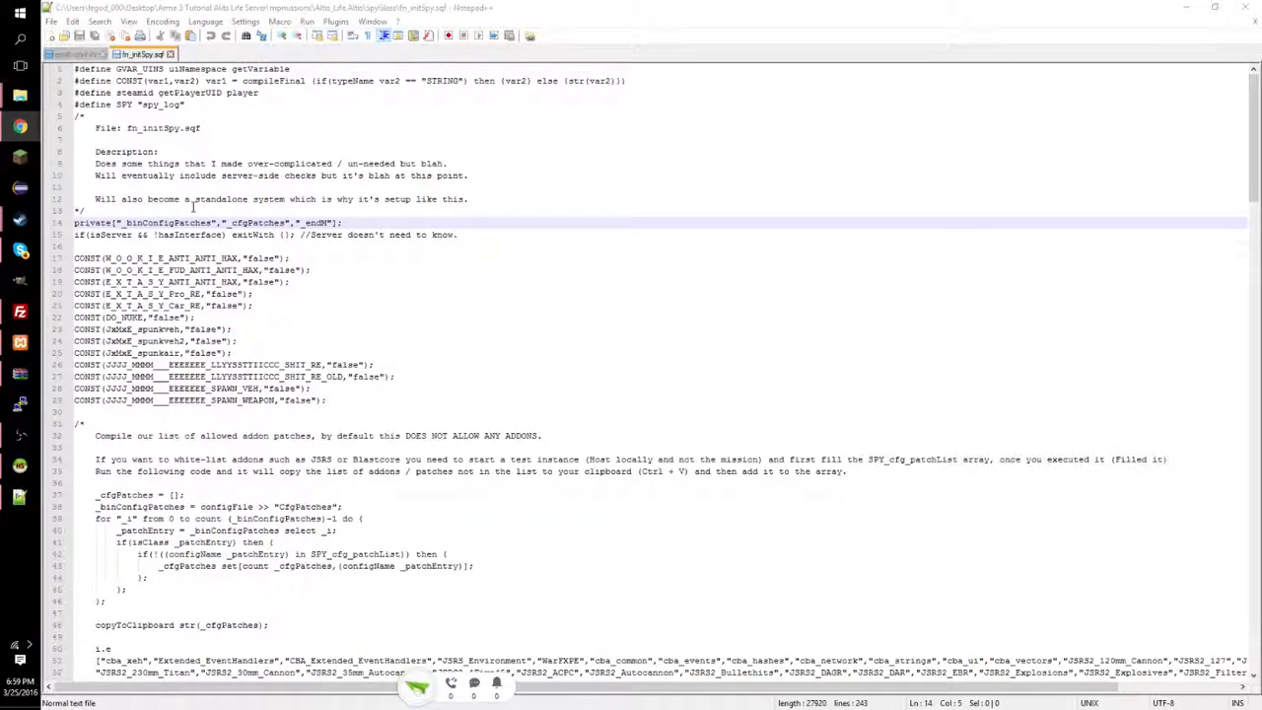
pyautogui.press('Up')
pyautogui.press('Return')
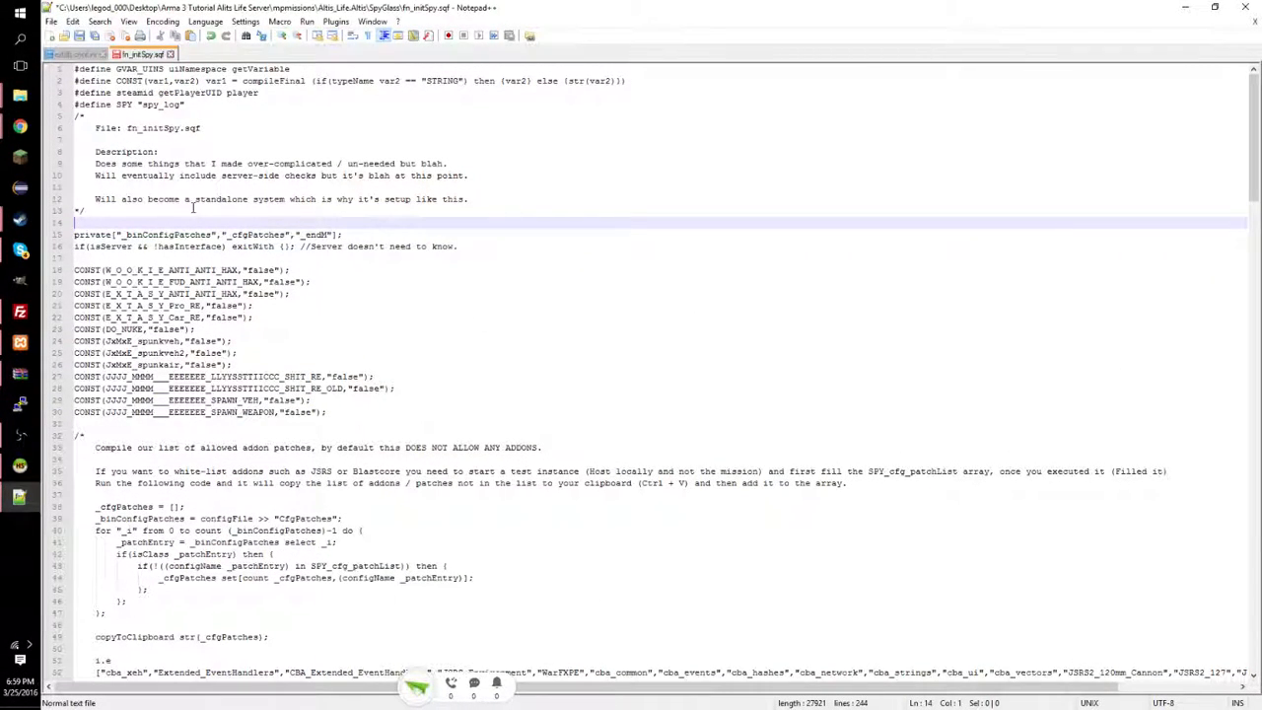
pyautogui.write('e')
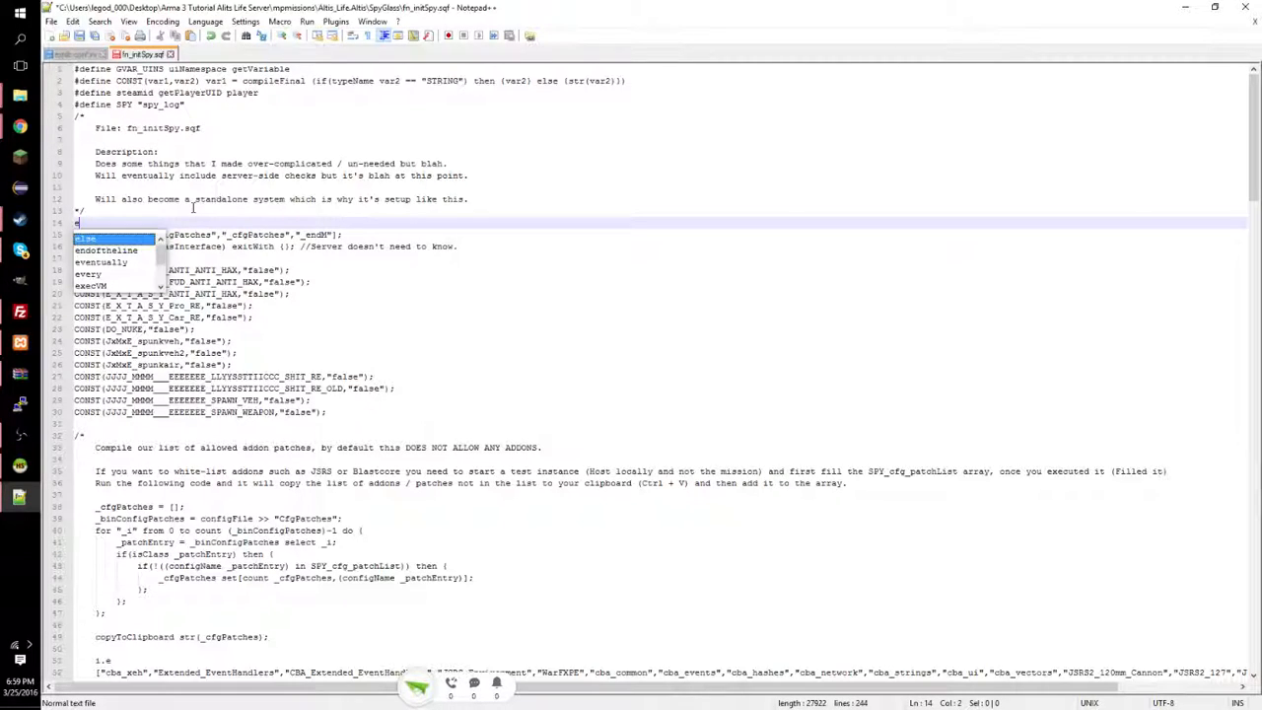
pyautogui.write('xitWit')
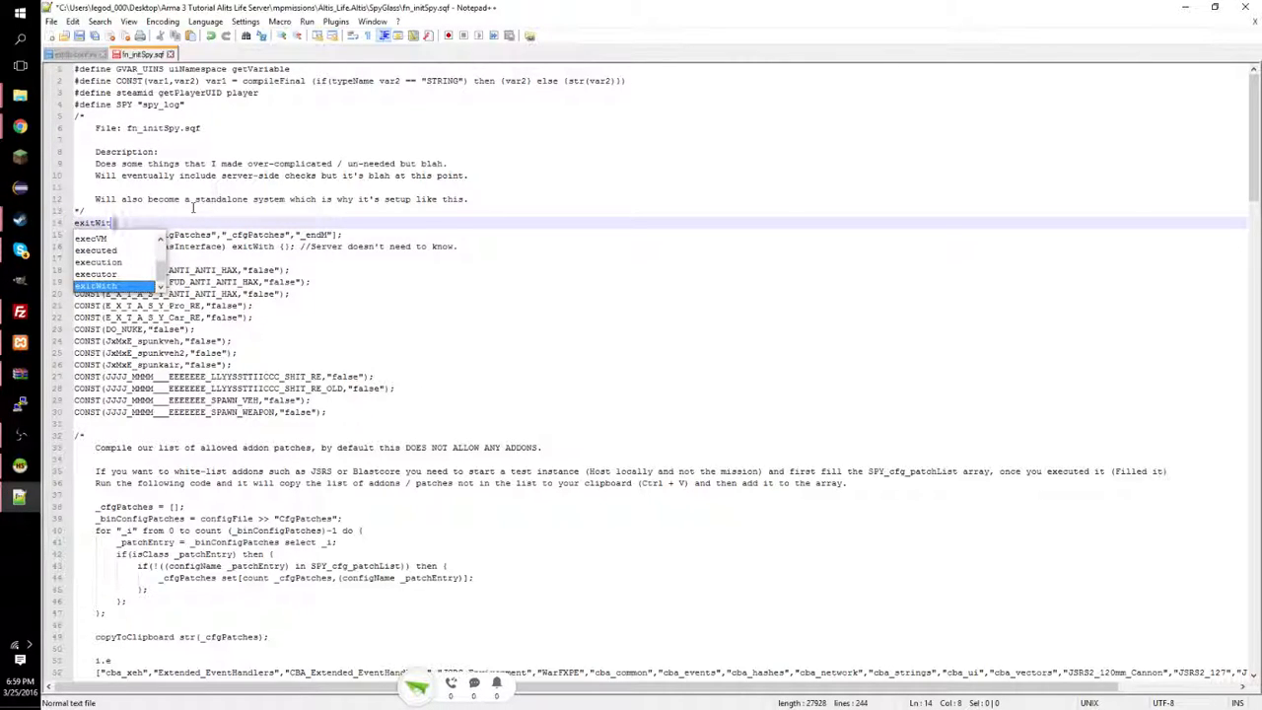
pyautogui.write('h ')
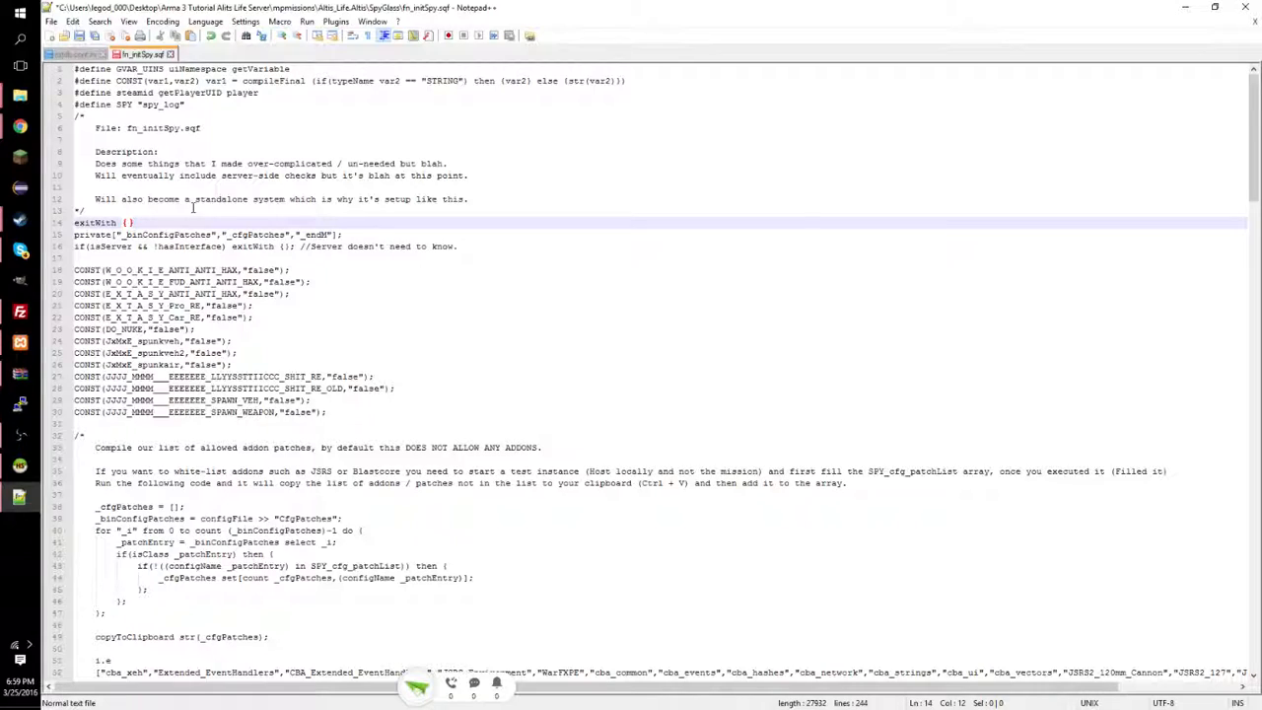
pyautogui.write('{};')
pyautogui.click(89, 40)
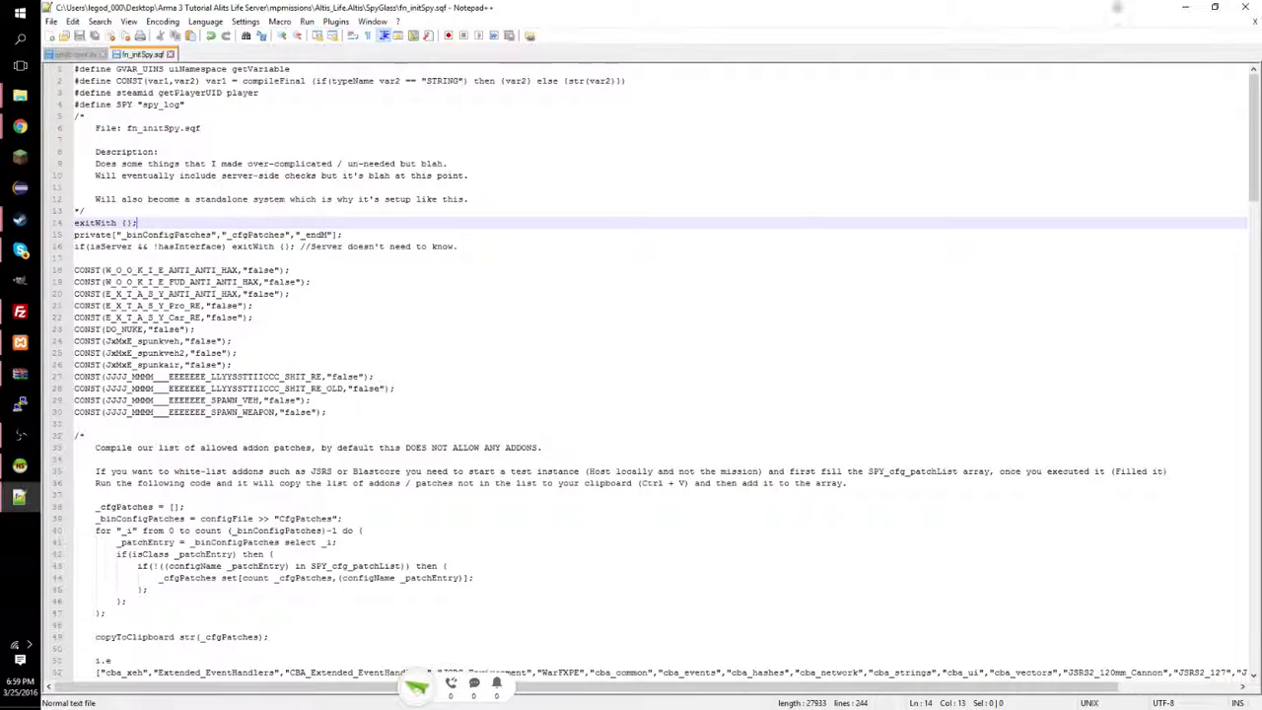
pyautogui.click(1242, 7)
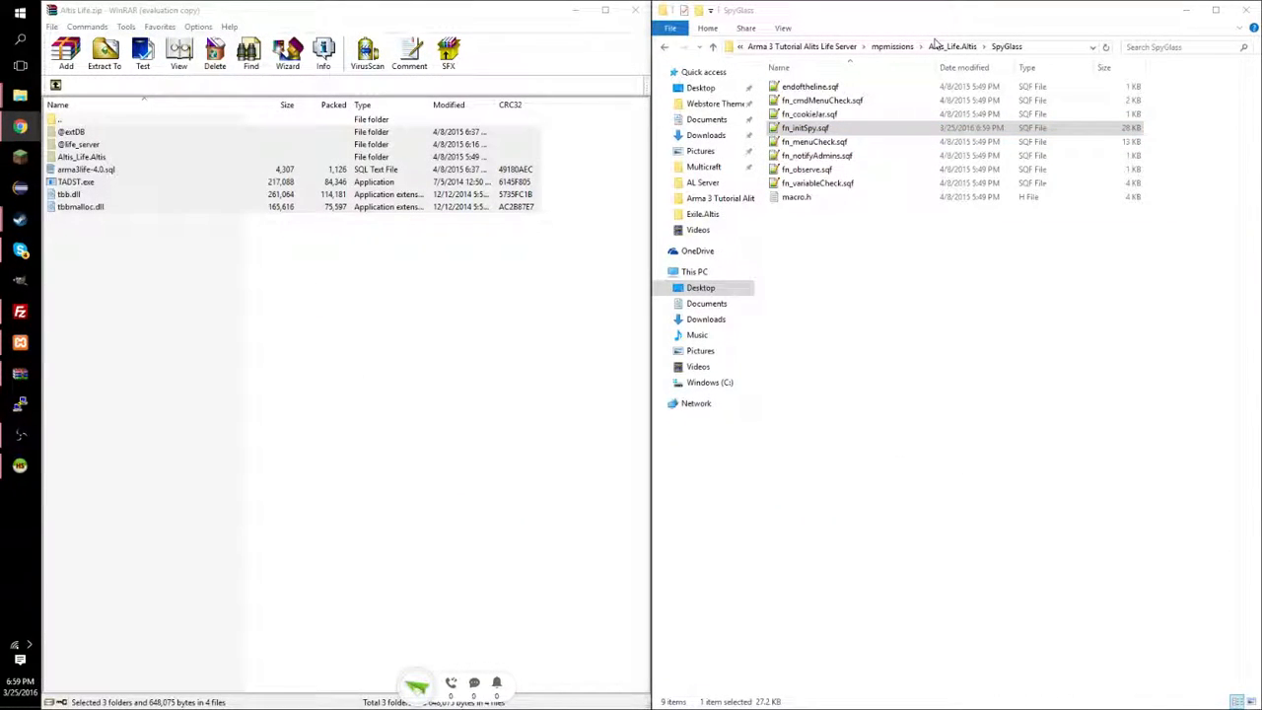
# Navigate back to the Arma 3 Tutorial Alits Life Server folder and launch TADST.exe.
pyautogui.click(942, 47)
pyautogui.click(950, 46)
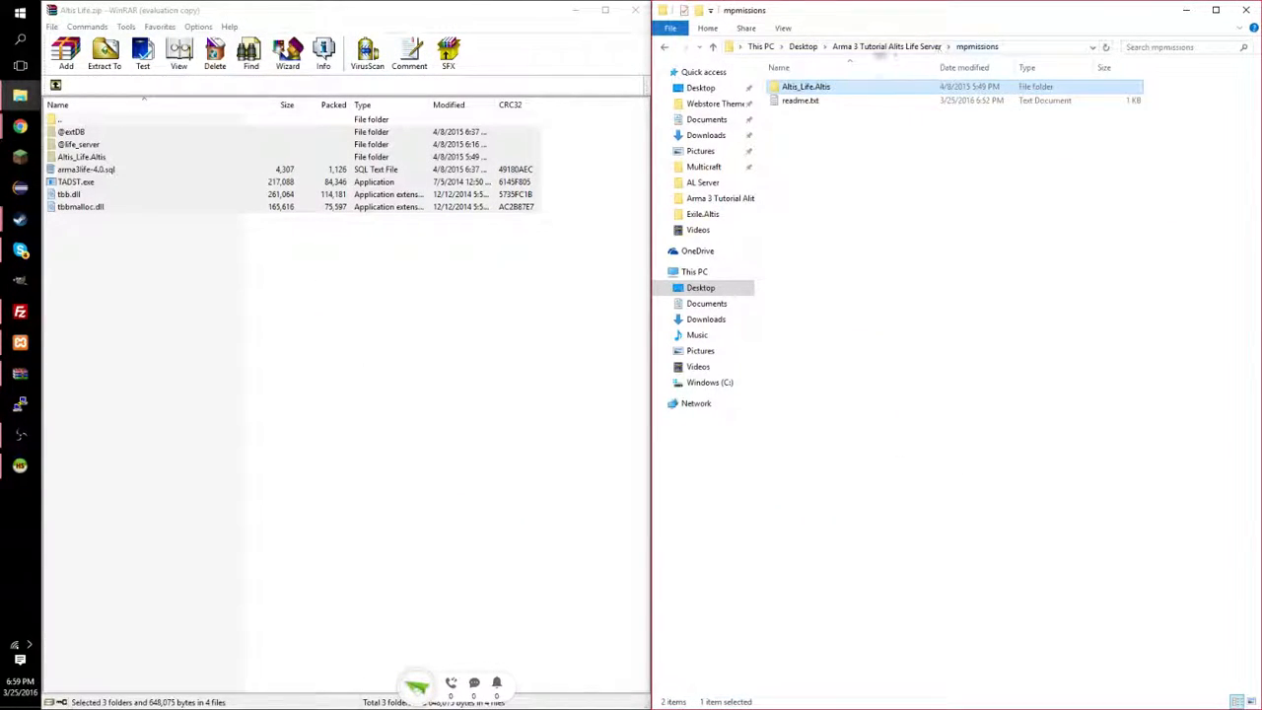
pyautogui.click(887, 47)
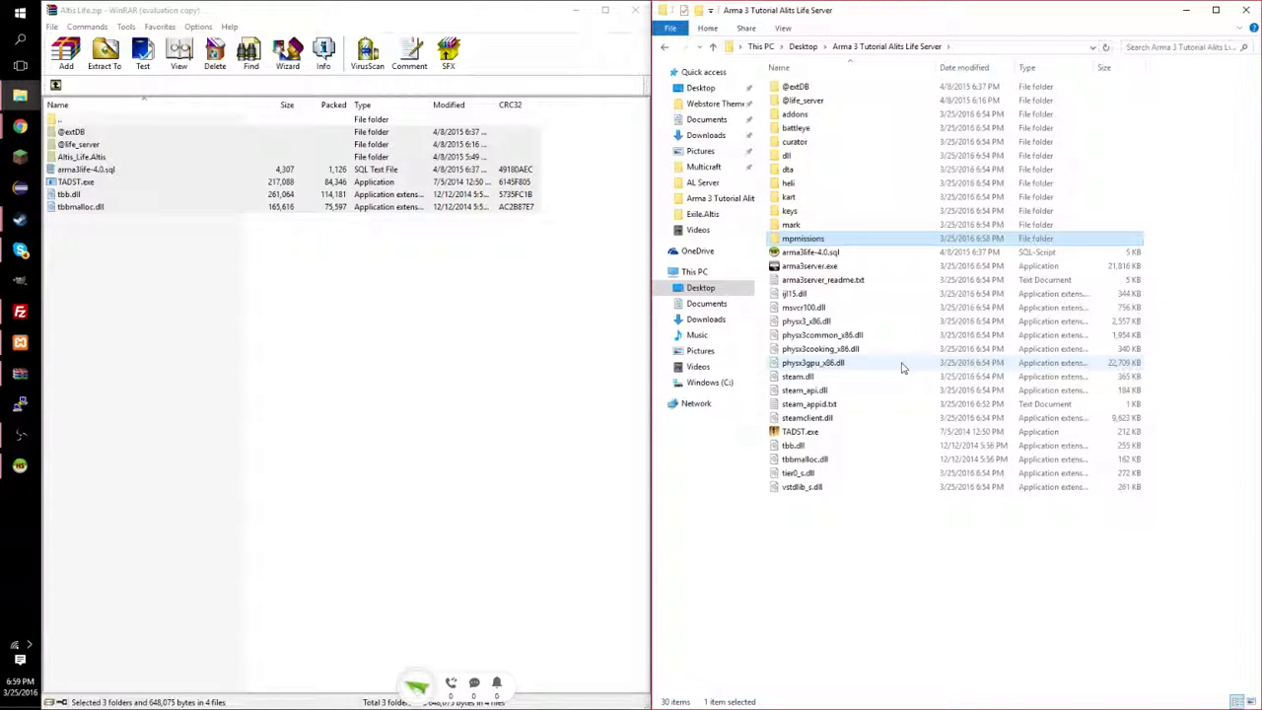
pyautogui.click(821, 433)
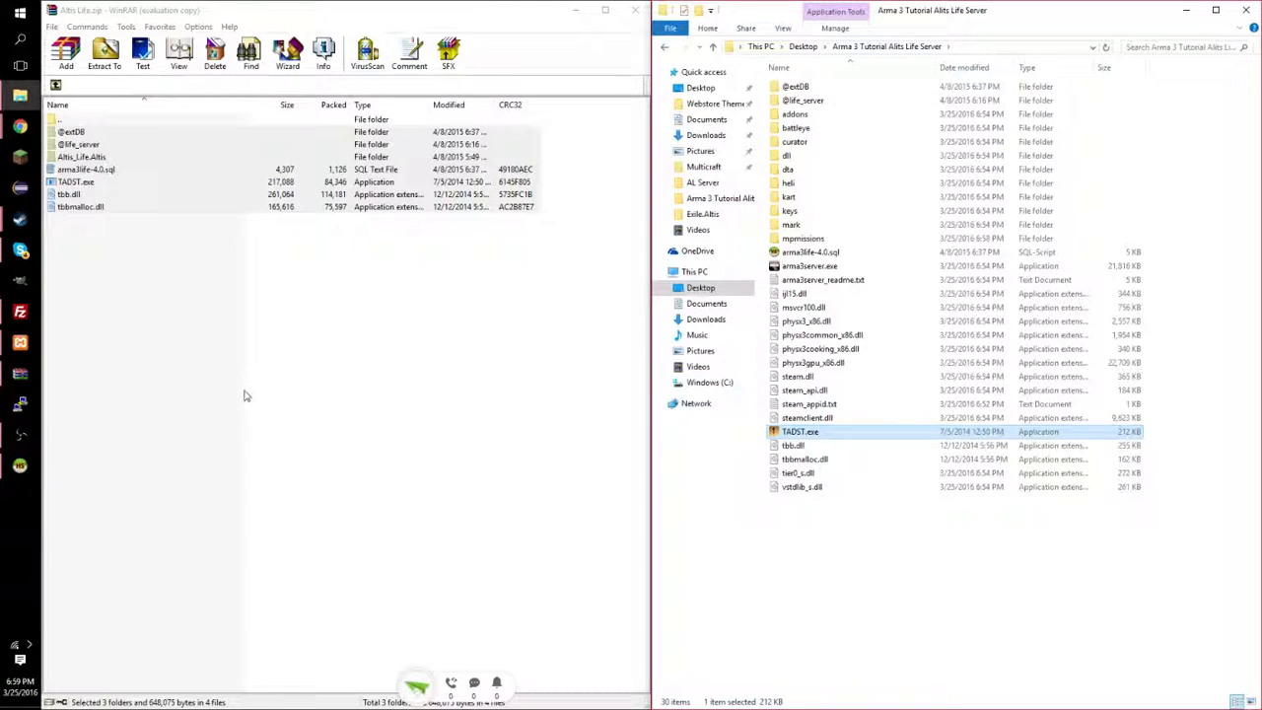
pyautogui.click(164, 65)
# Name the server 'Bunny's Altis Life Server' and enter an admin password.
pyautogui.write('Bu')
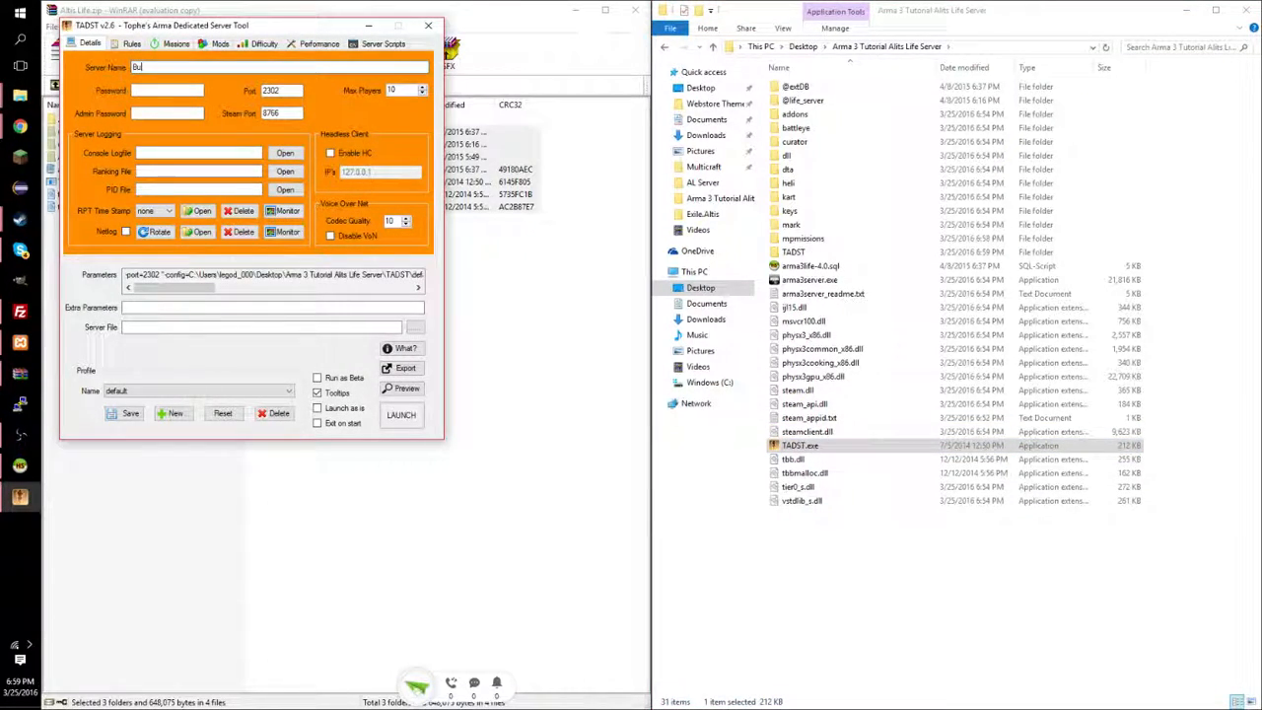
pyautogui.write("nny's Altis Life Se")
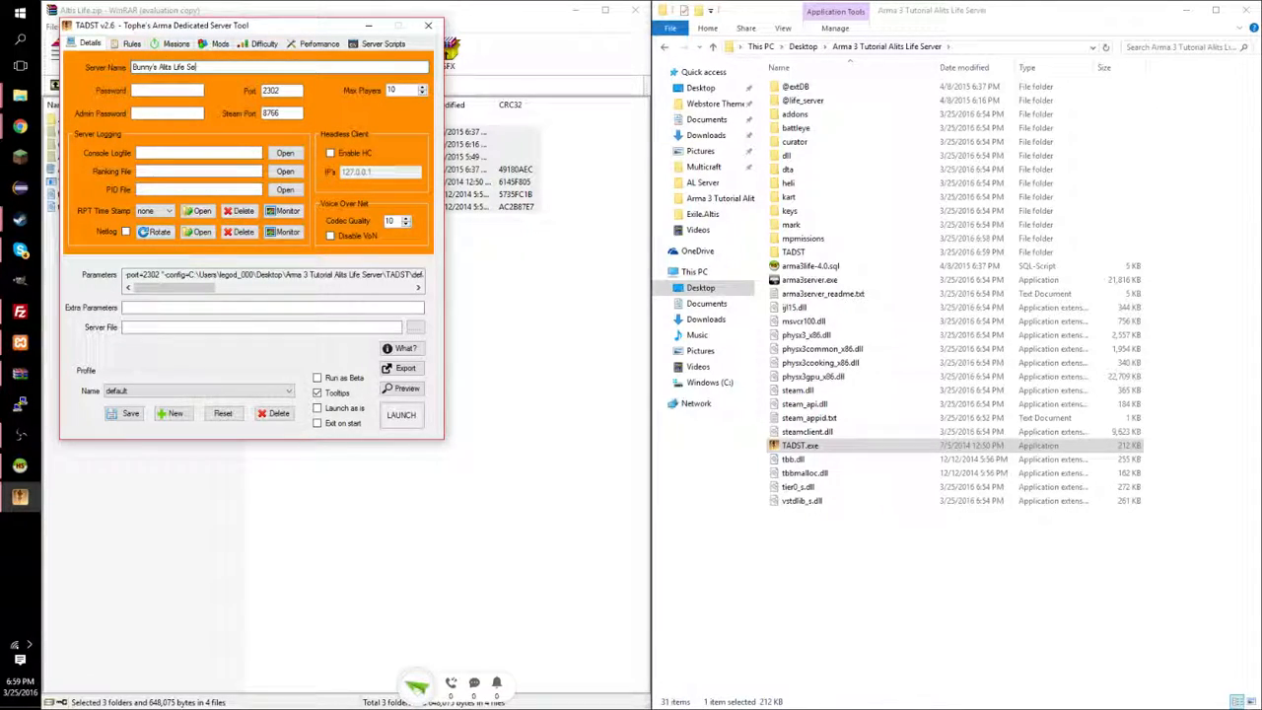
pyautogui.write('rver')
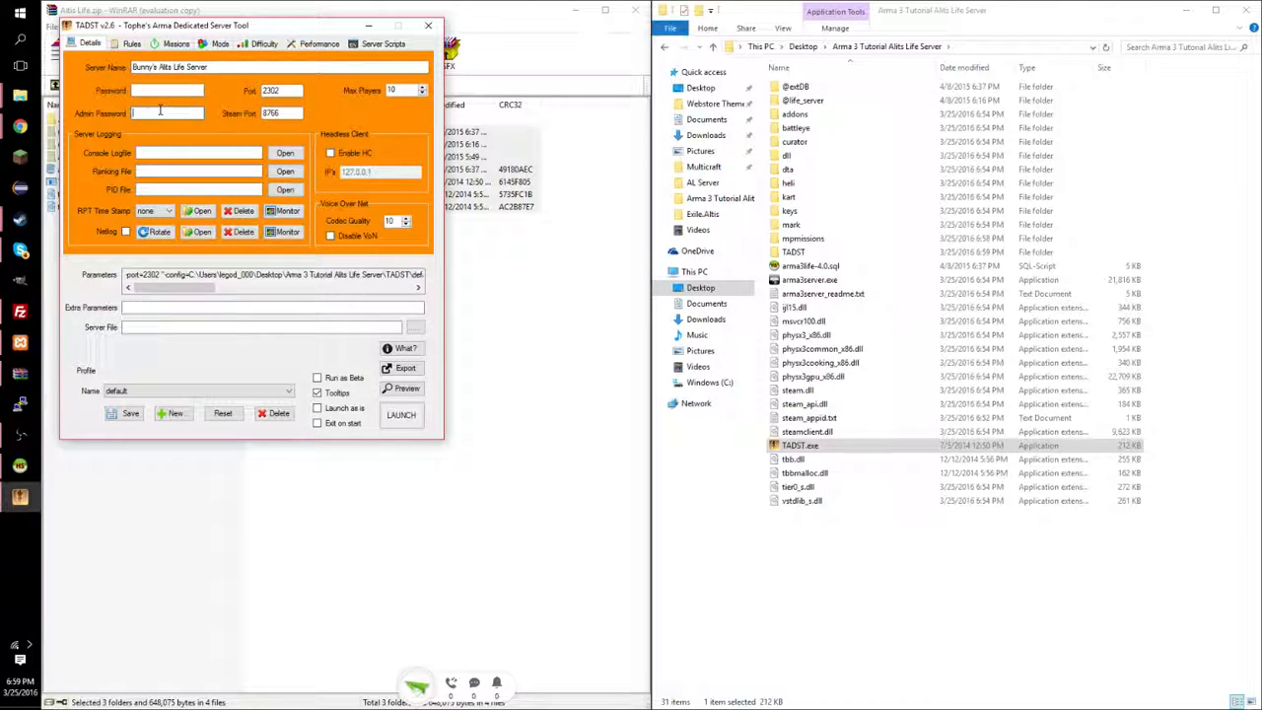
pyautogui.click(137, 112)
pyautogui.write('test')
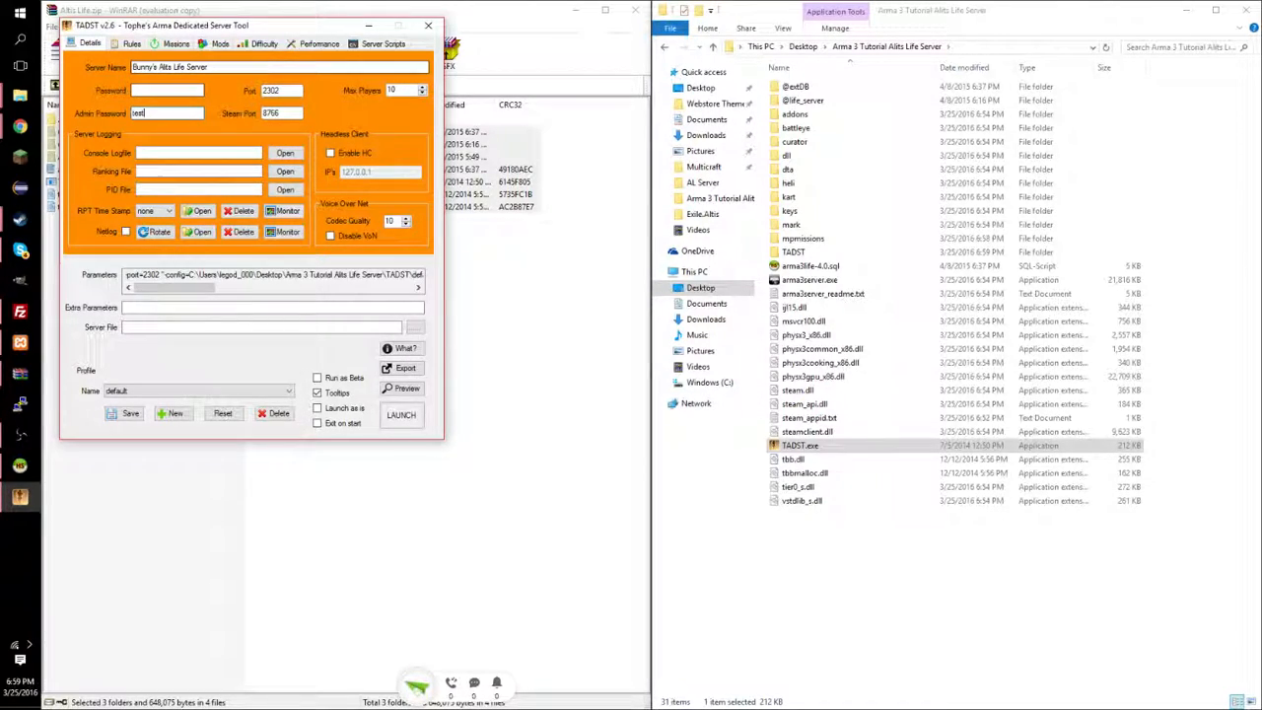
# Set Max Players to 100 and paste the arma3server.exe path into Server File.
pyautogui.click(405, 91)
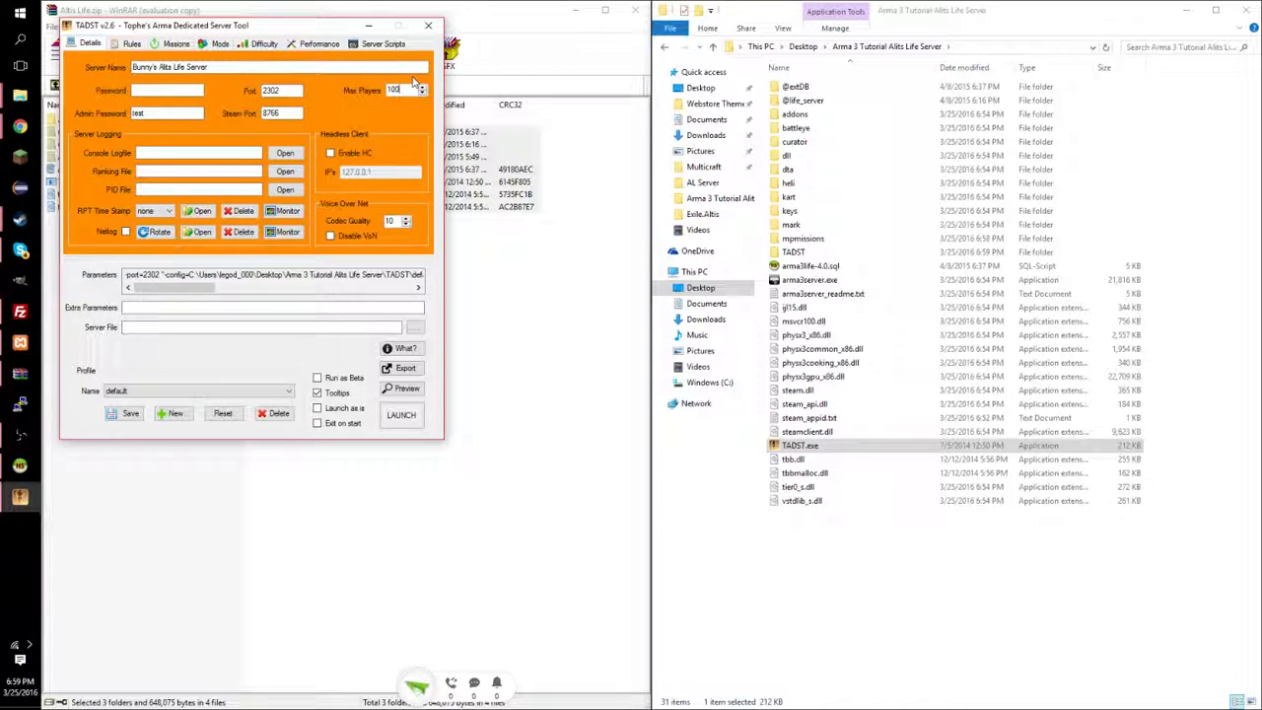
pyautogui.moveTo(414, 87); pyautogui.dragTo(339, 92)
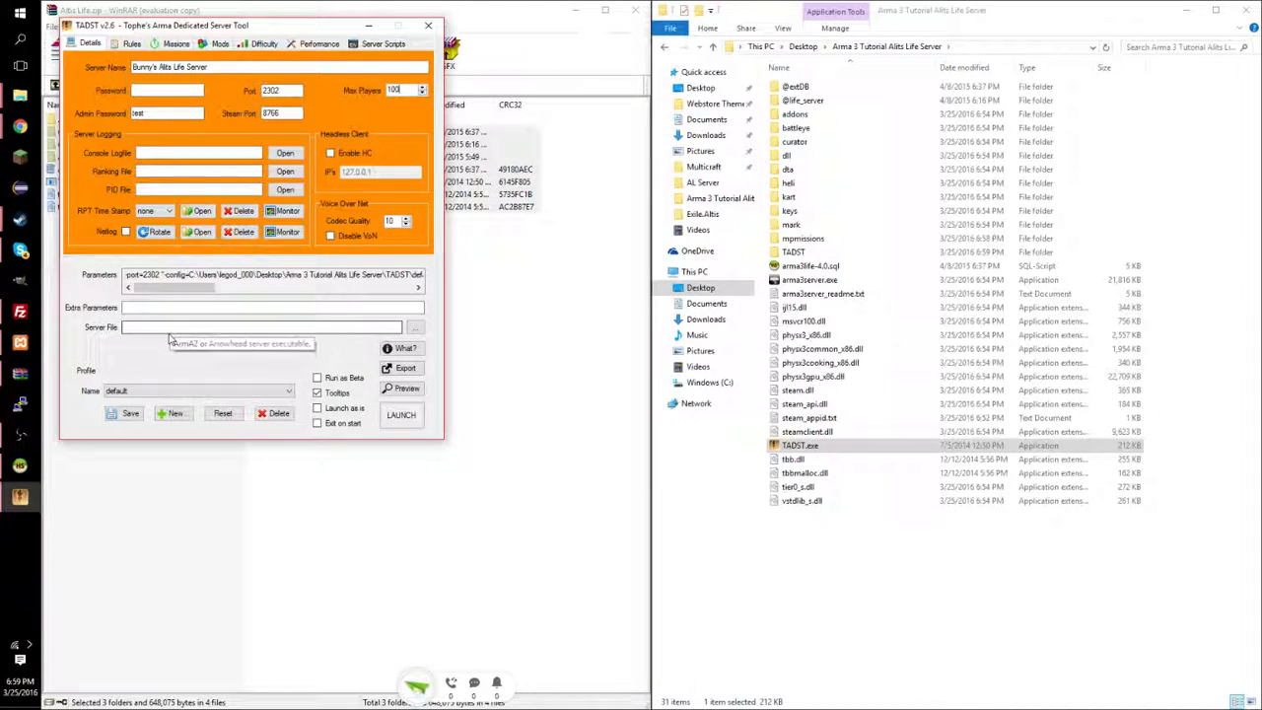
pyautogui.click(214, 329)
pyautogui.write('C:\\Users\\legod_000\\Desktop\\Arma 3 Tutorial Altis Life Server\\arma3server.exe')
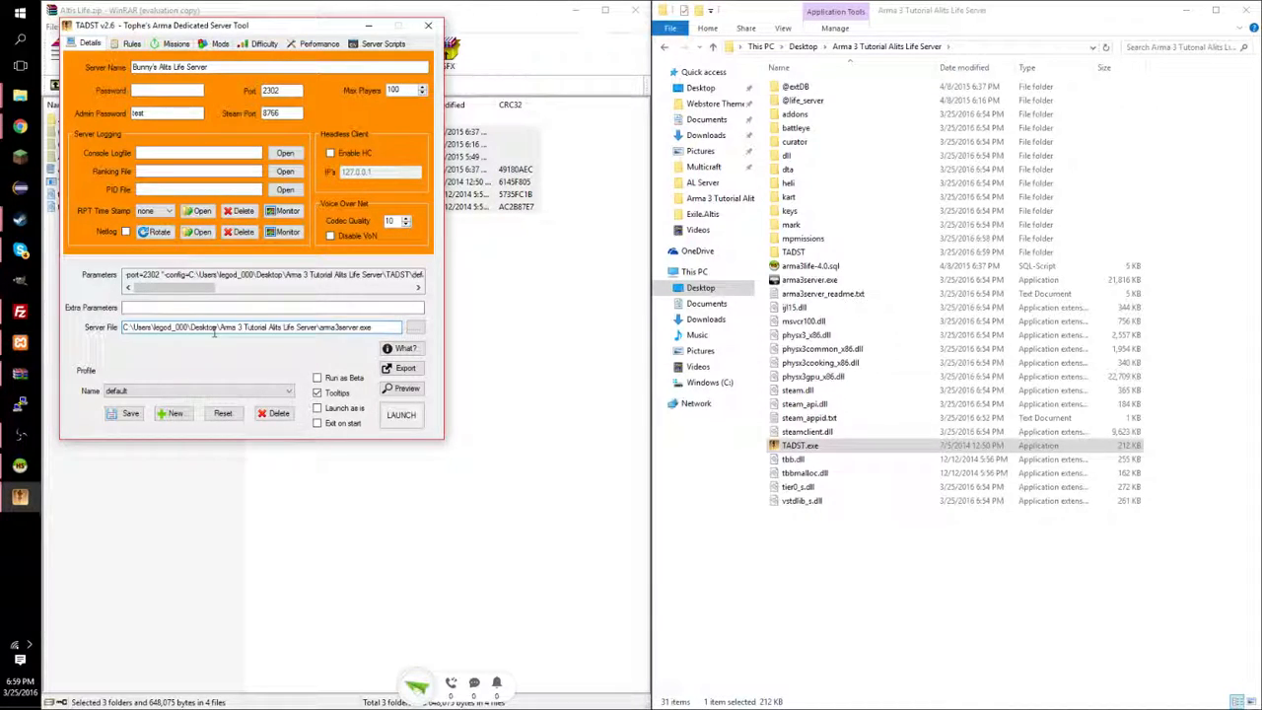
pyautogui.moveTo(372, 327); pyautogui.dragTo(129, 327)
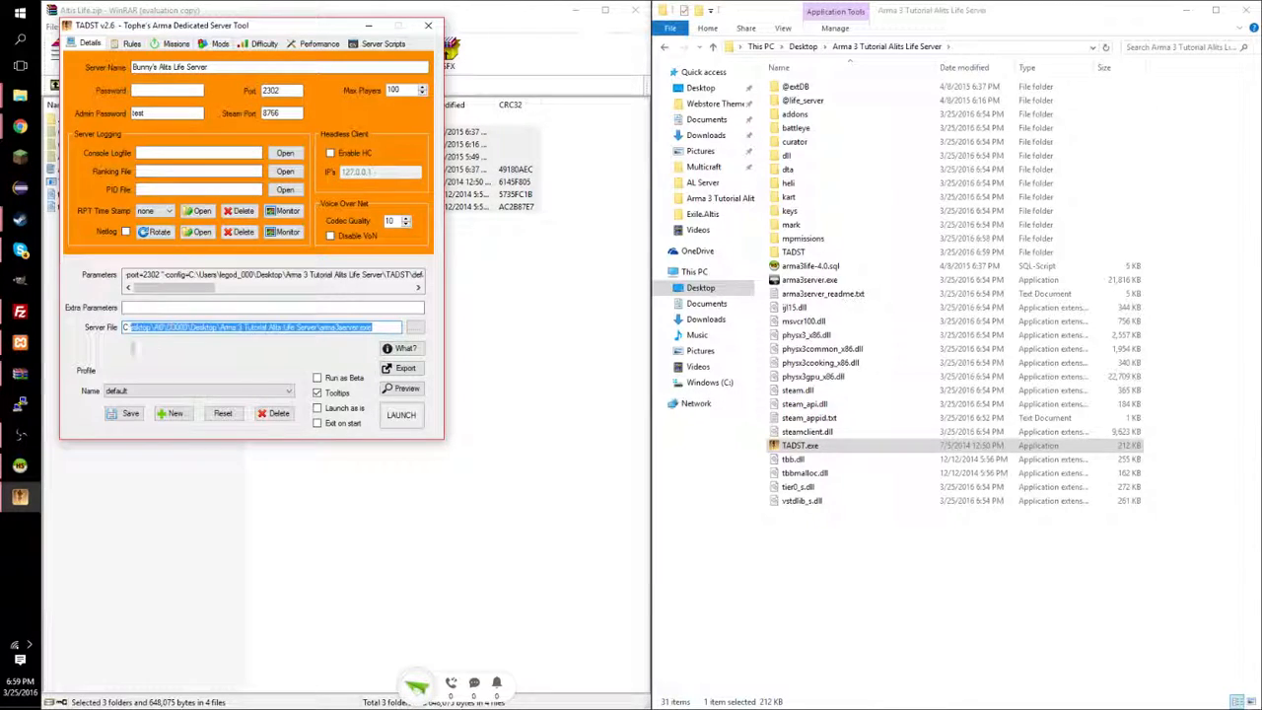
# Disable voting, enable Persistent Battlefield, and select the Altis_Life.Altis mission.
pyautogui.click(131, 43)
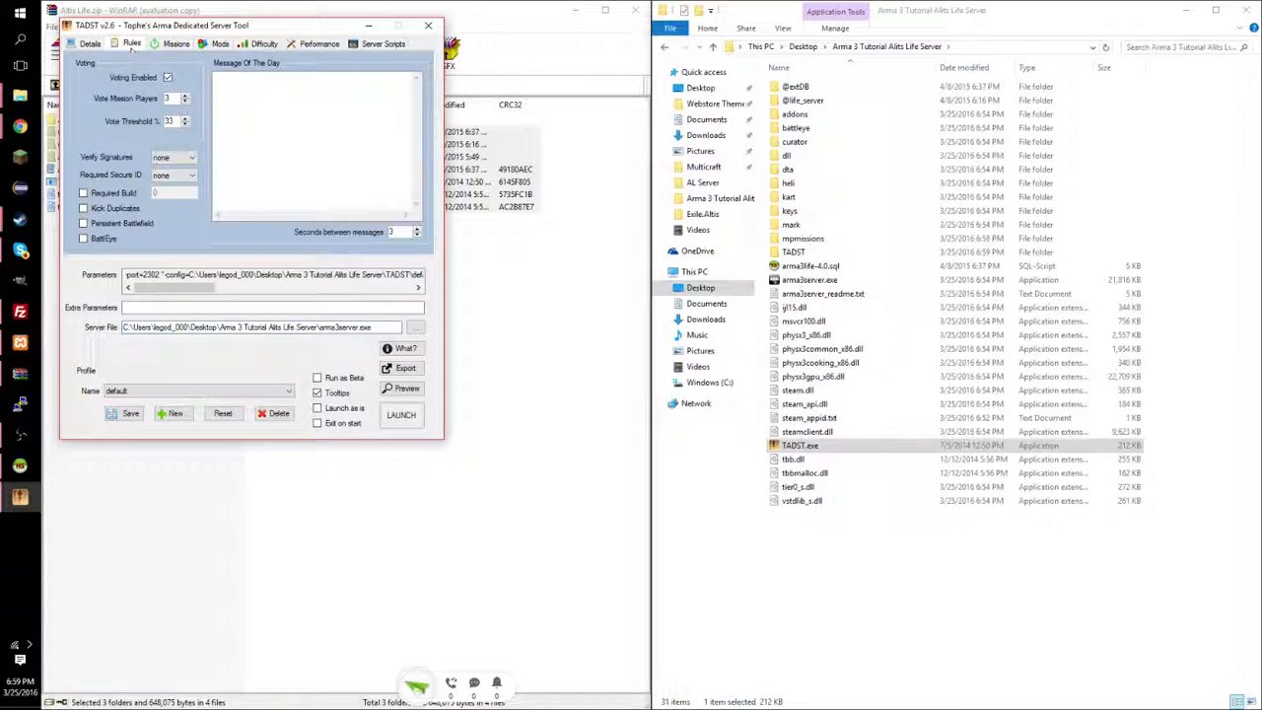
pyautogui.click(169, 78)
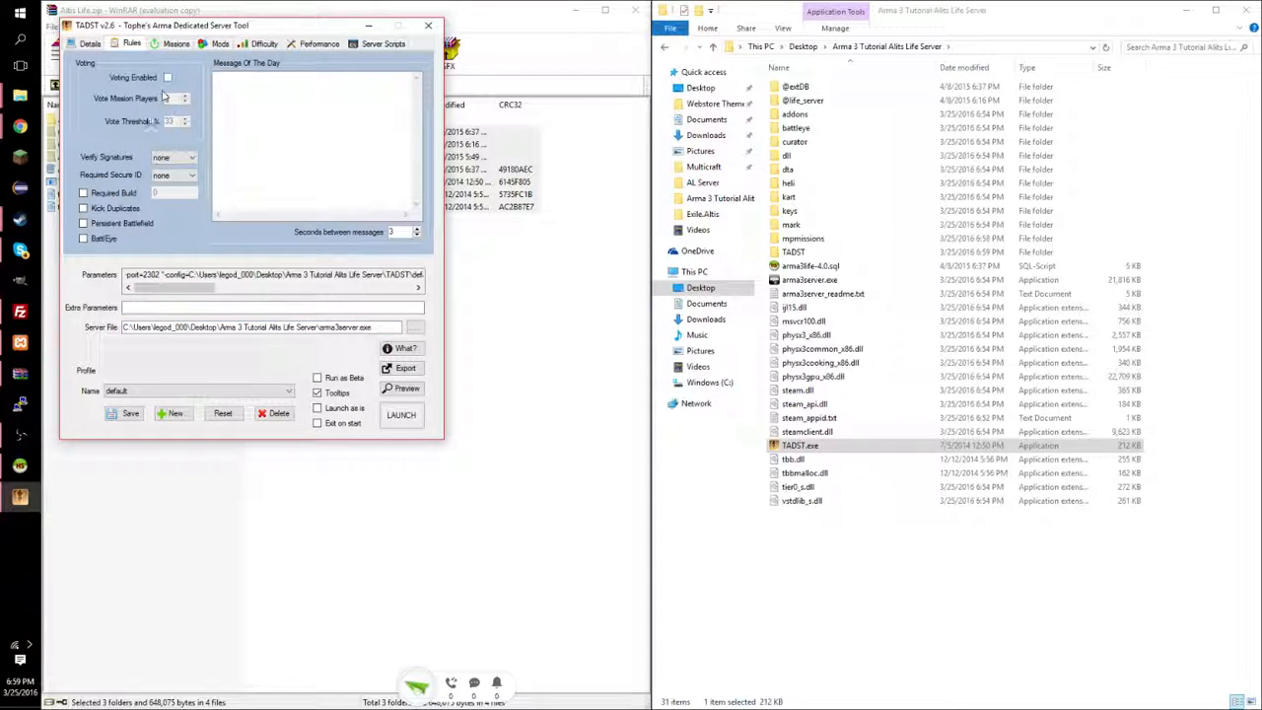
pyautogui.click(84, 224)
pyautogui.click(173, 45)
pyautogui.click(87, 98)
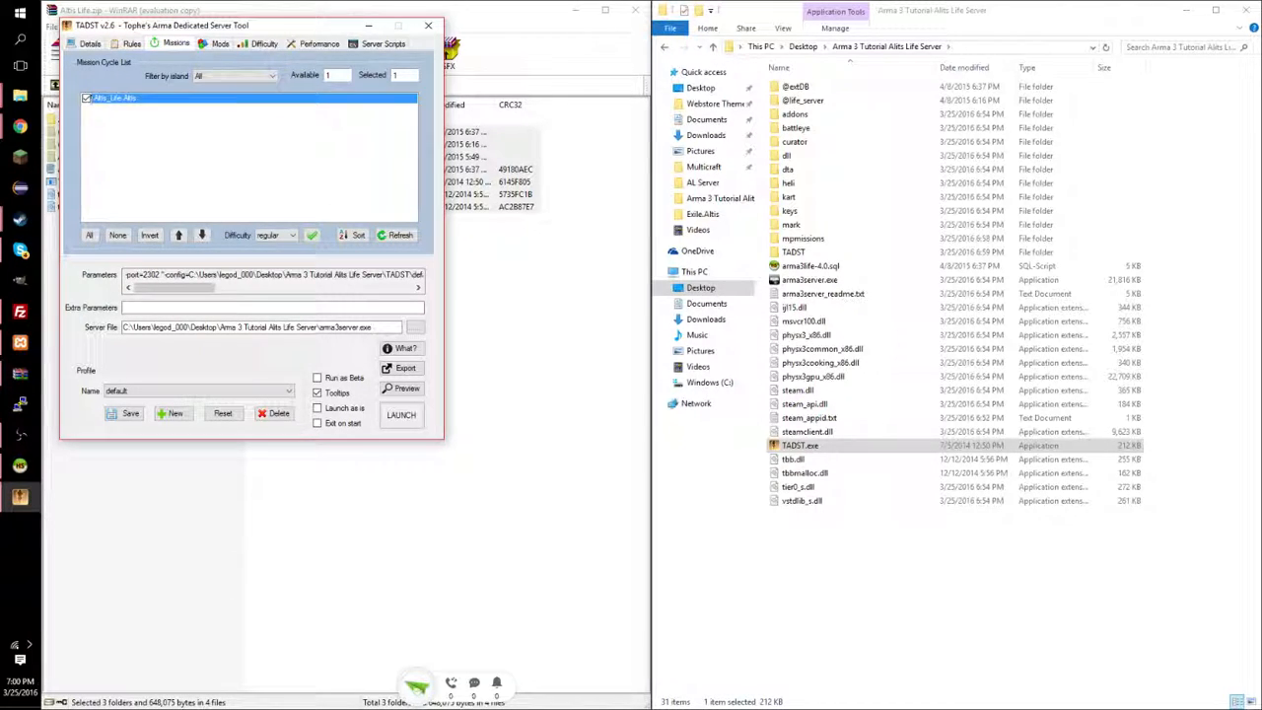
pyautogui.click(219, 44)
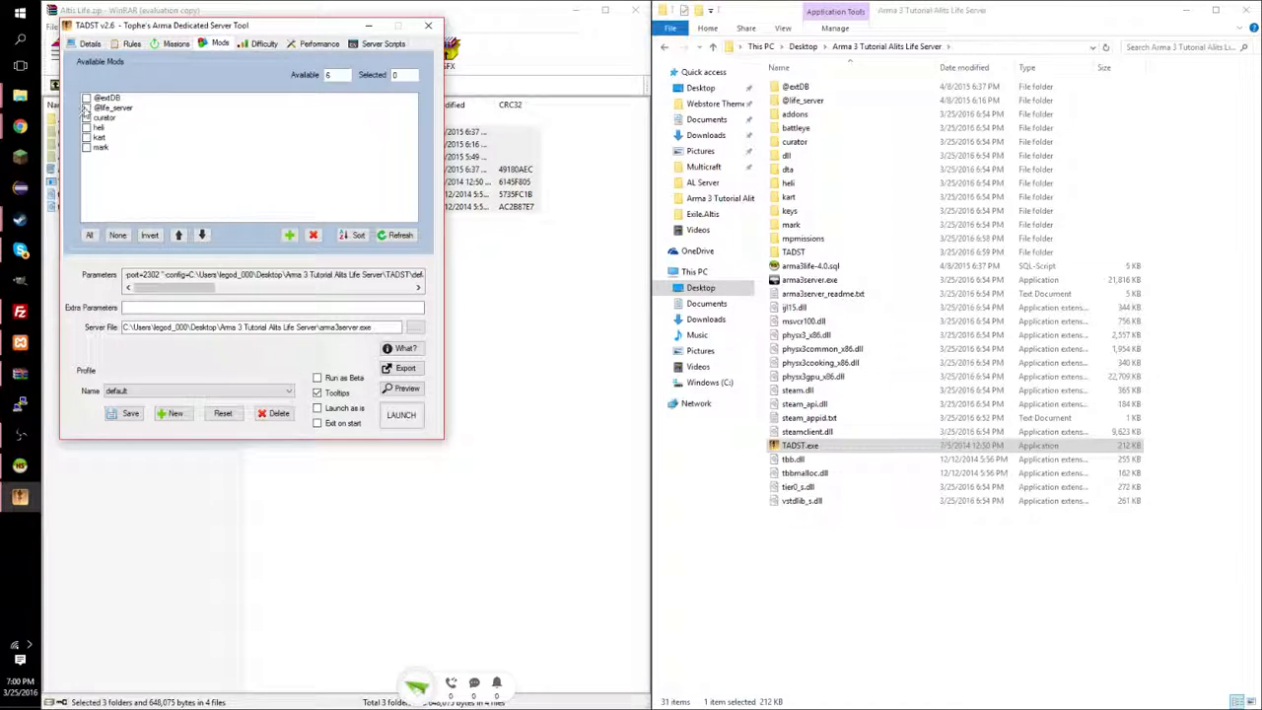
pyautogui.click(87, 108)
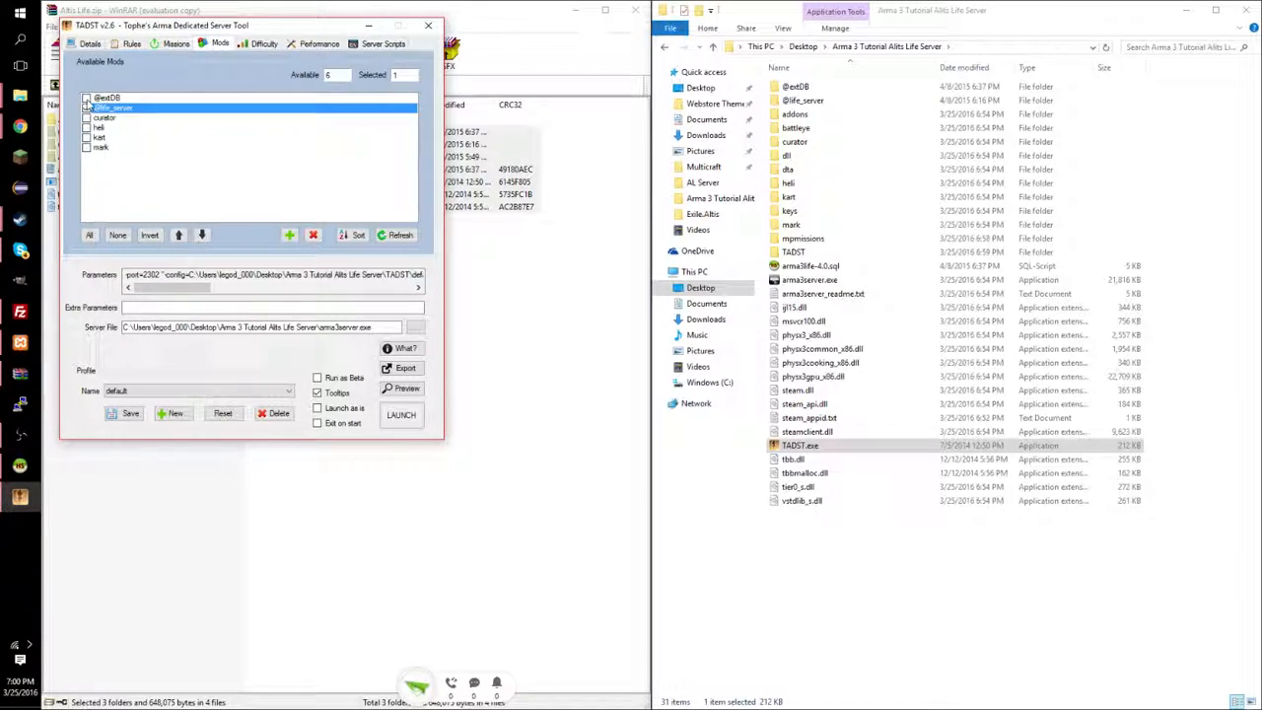
pyautogui.click(86, 99)
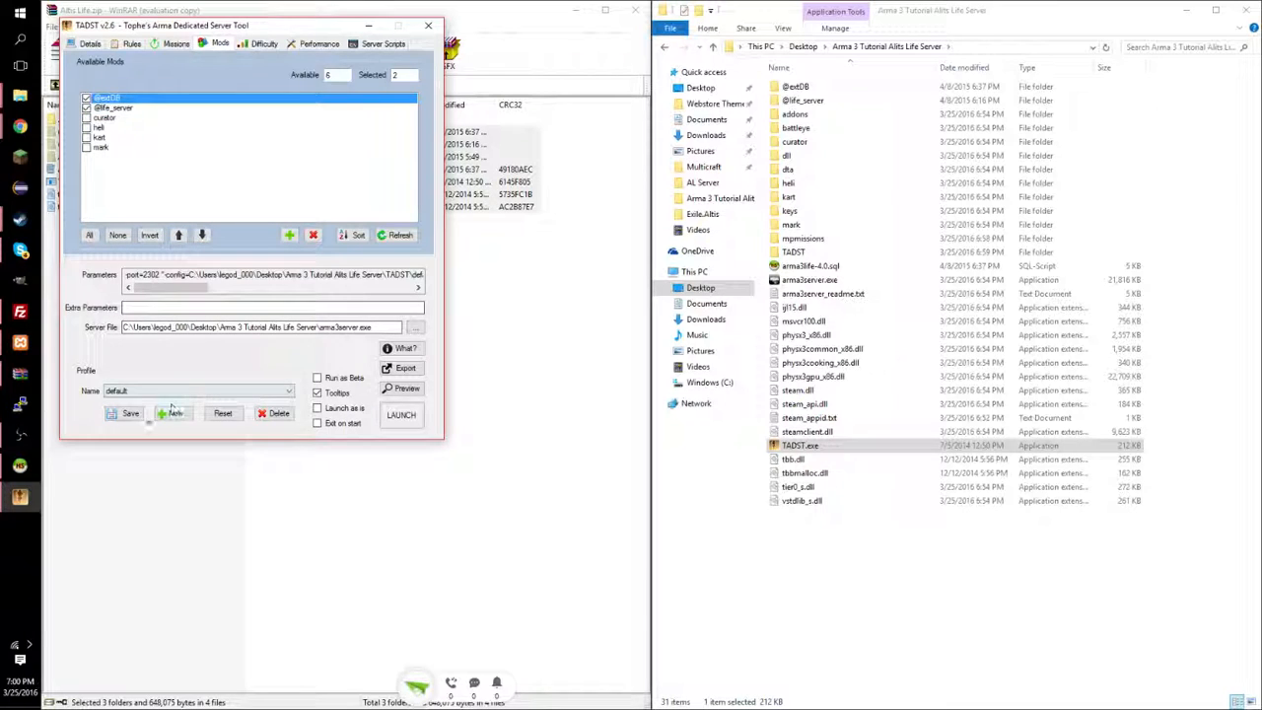
pyautogui.click(128, 413)
pyautogui.click(704, 409)
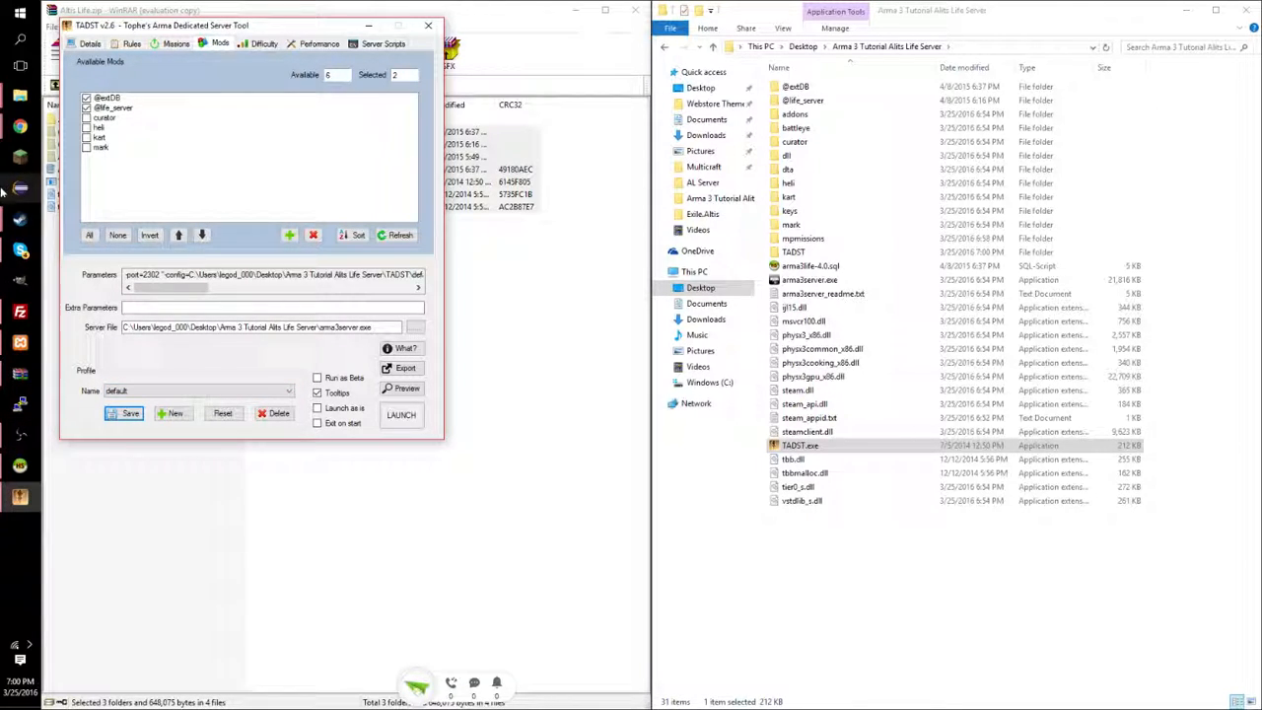
# Launch Arma 3 from the Steam games library, then minimize Steam.
pyautogui.moveTo(20, 219)
pyautogui.click(100, 171)
pyautogui.click(146, 12)
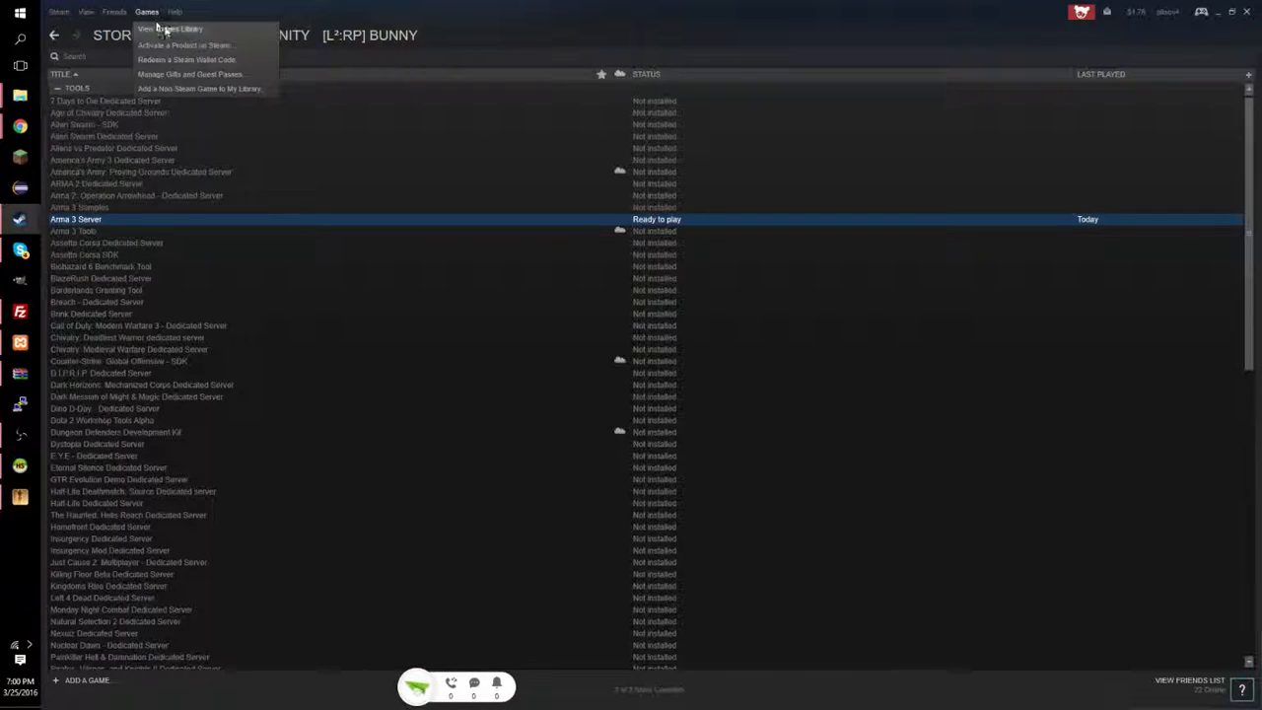
pyautogui.click(179, 26)
pyautogui.click(90, 136)
pyautogui.click(262, 138)
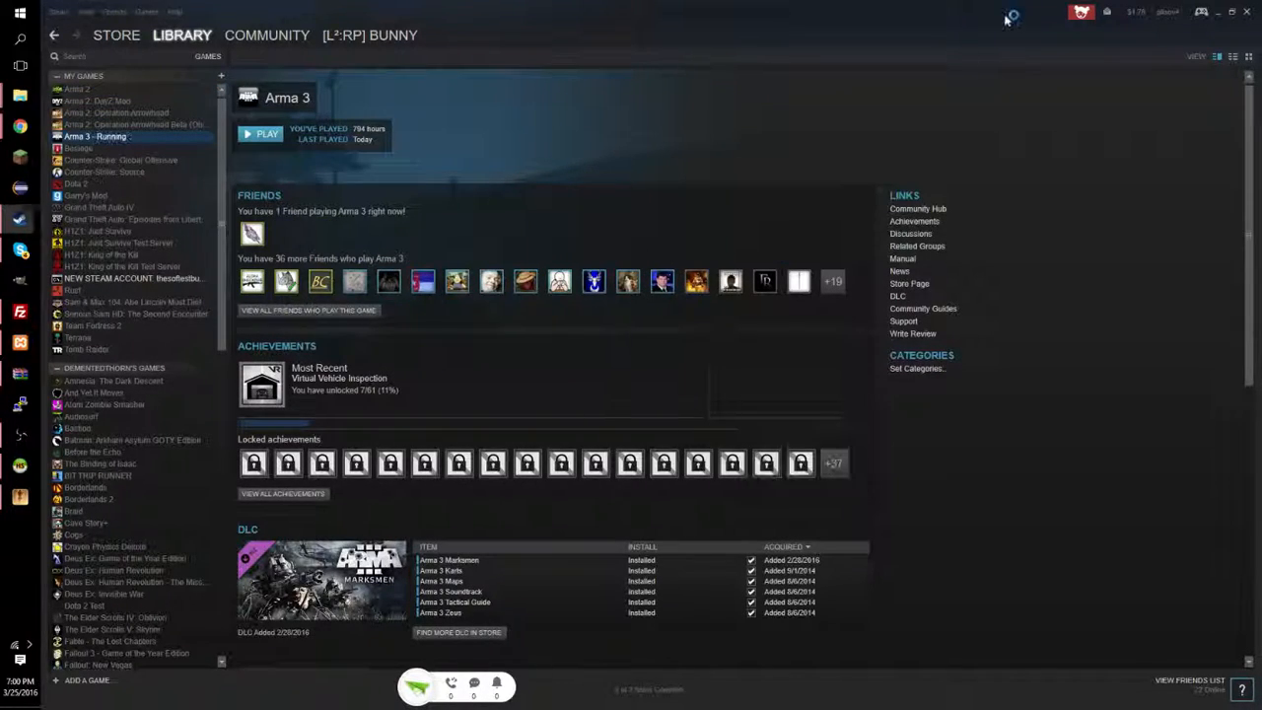
pyautogui.click(1218, 13)
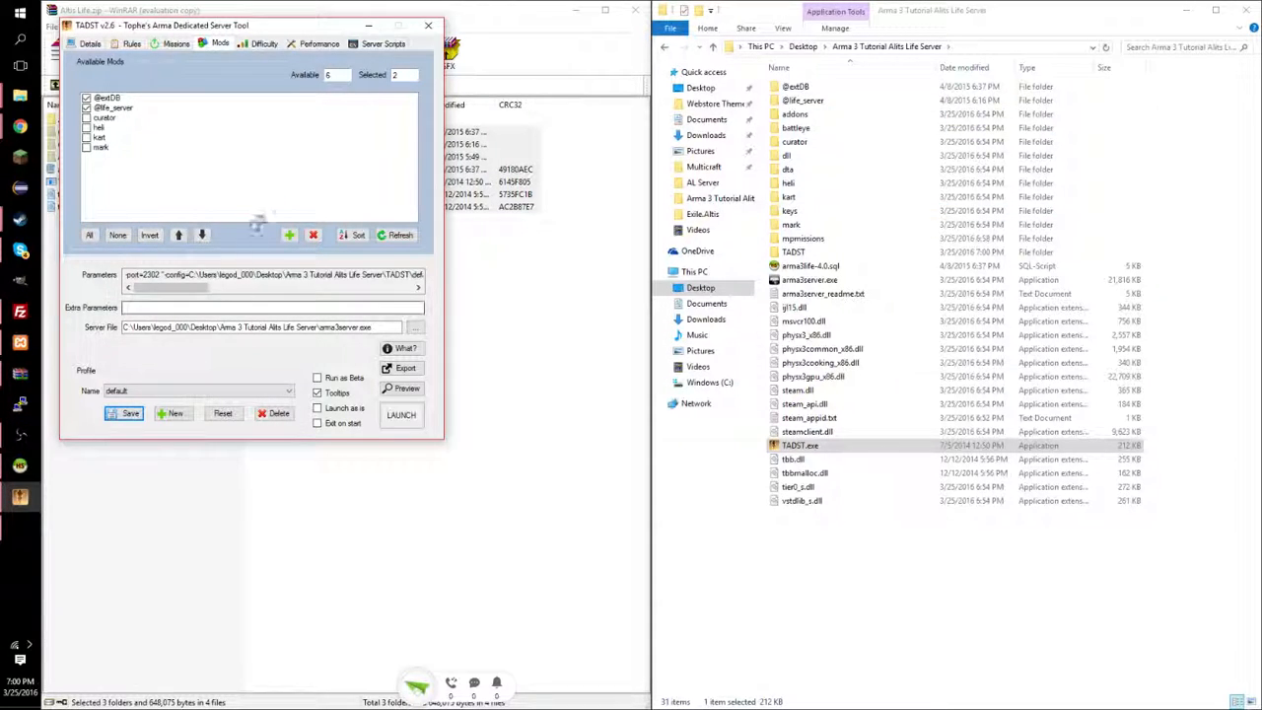
# Launch the dedicated server from TADST and bring the server files folder forward.
pyautogui.moveTo(305, 31); pyautogui.dragTo(566, 140)
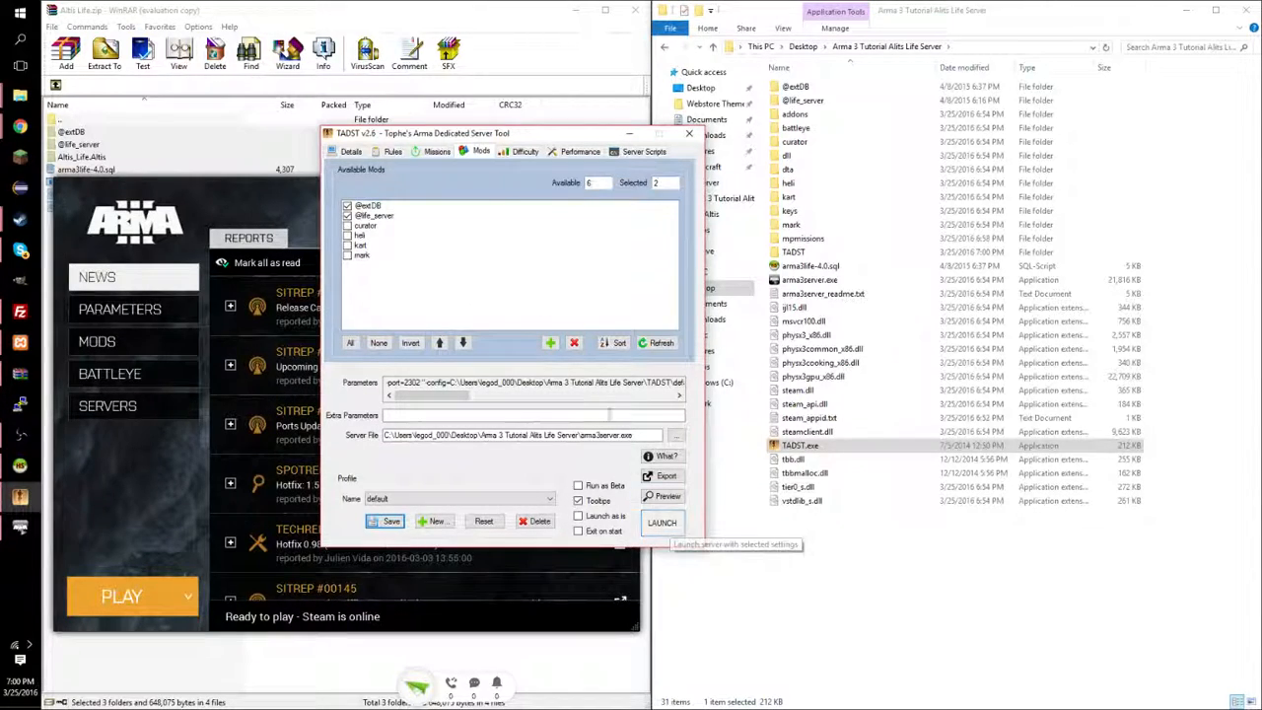
pyautogui.click(651, 522)
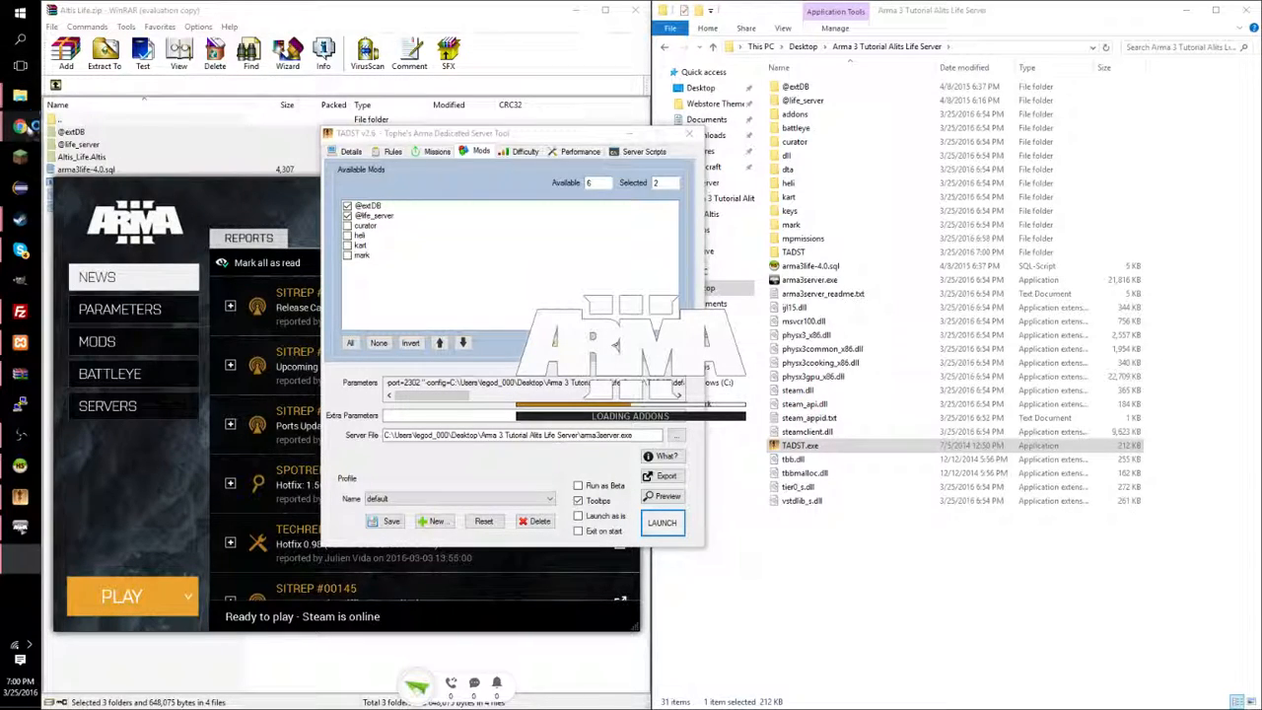
pyautogui.moveTo(20, 96)
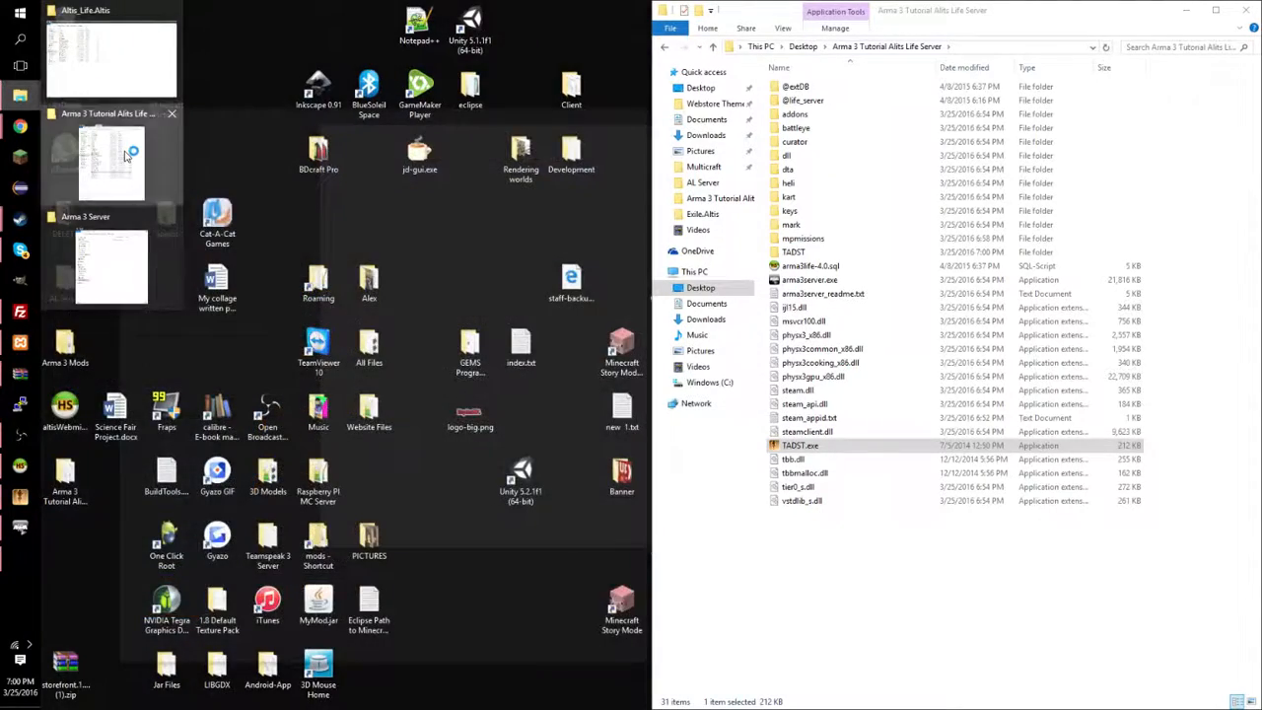
pyautogui.click(126, 155)
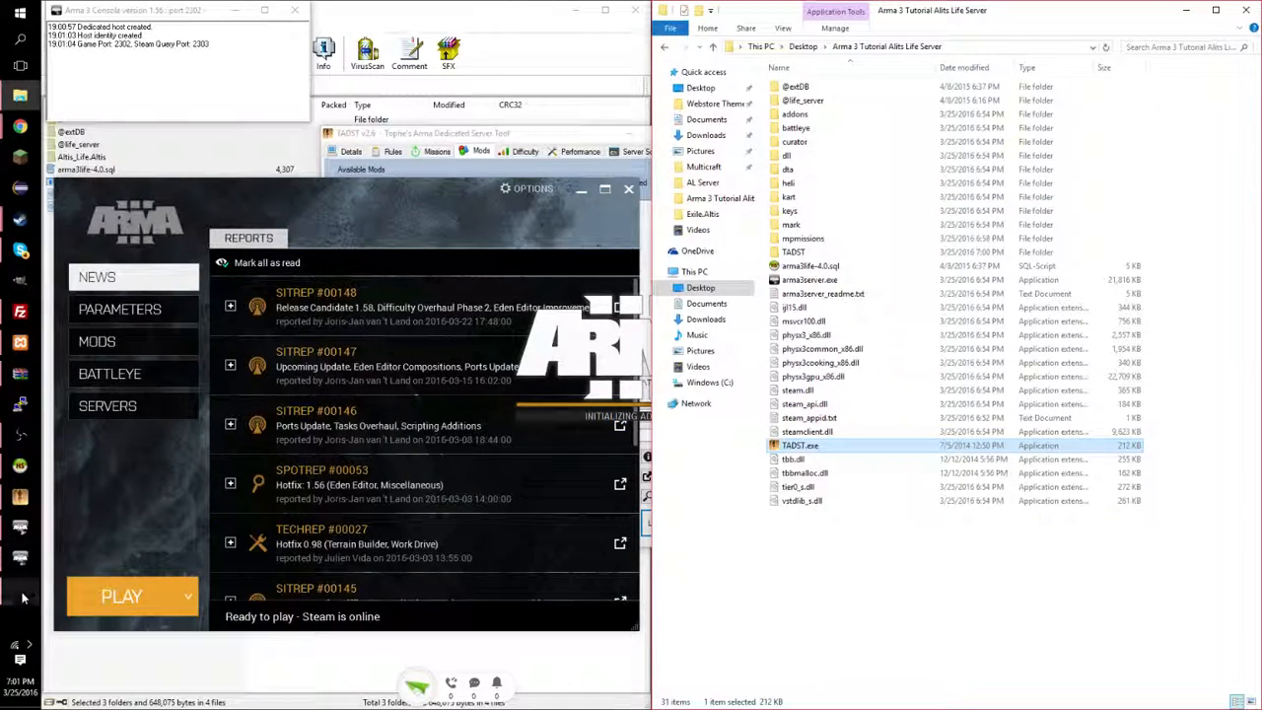
pyautogui.moveTo(39, 532)
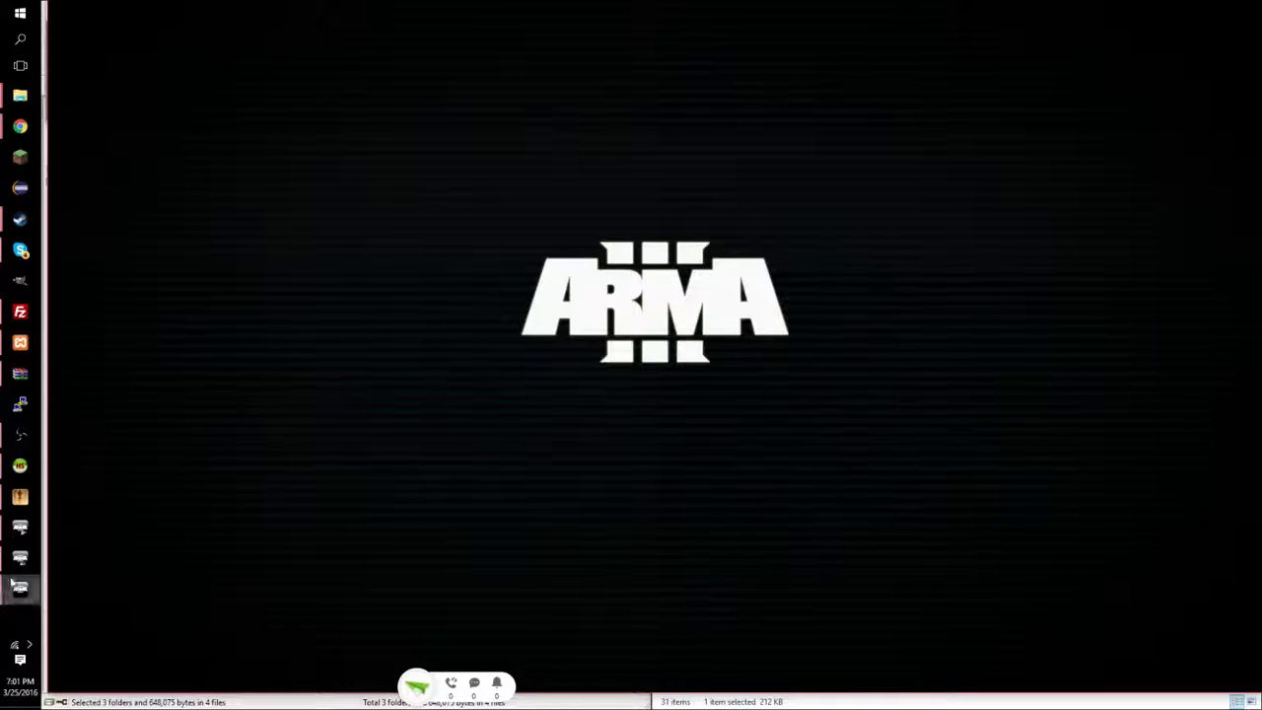
# Move the server console aside, then join the Altis Life server from Multiplayer's LAN list.
pyautogui.moveTo(178, 13); pyautogui.dragTo(293, 57)
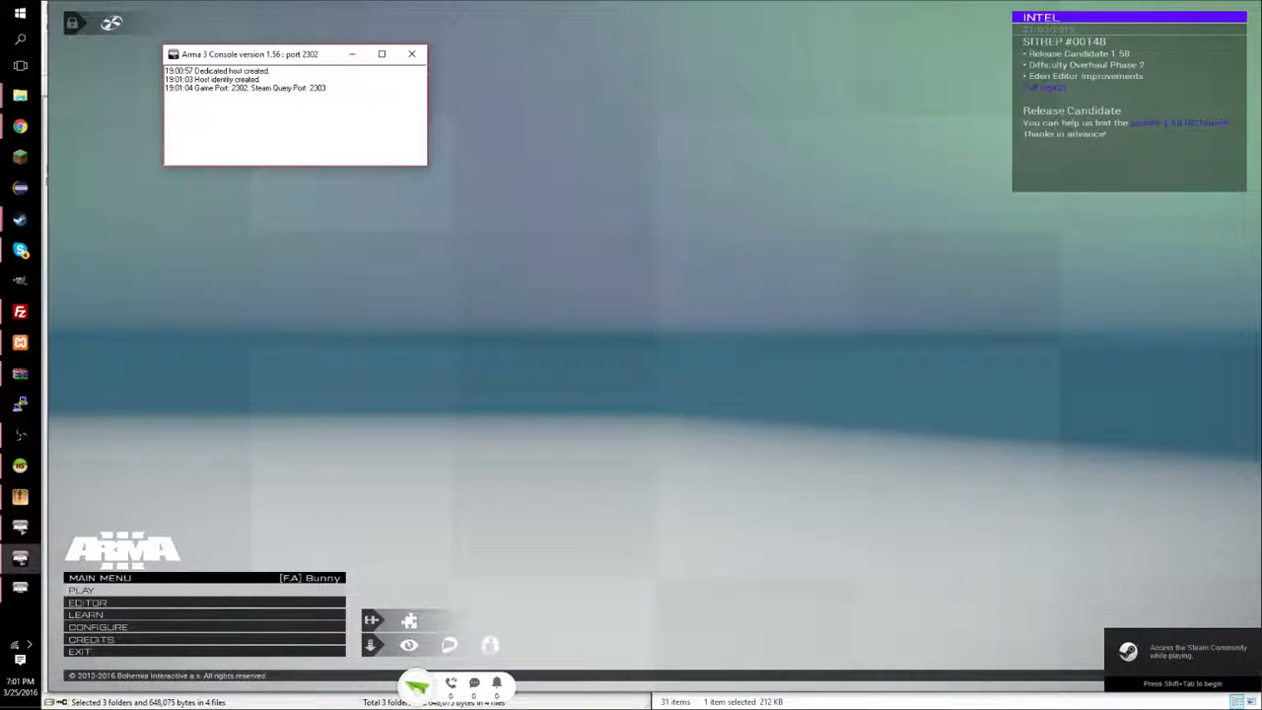
pyautogui.hotkey('alt', 'Tab')
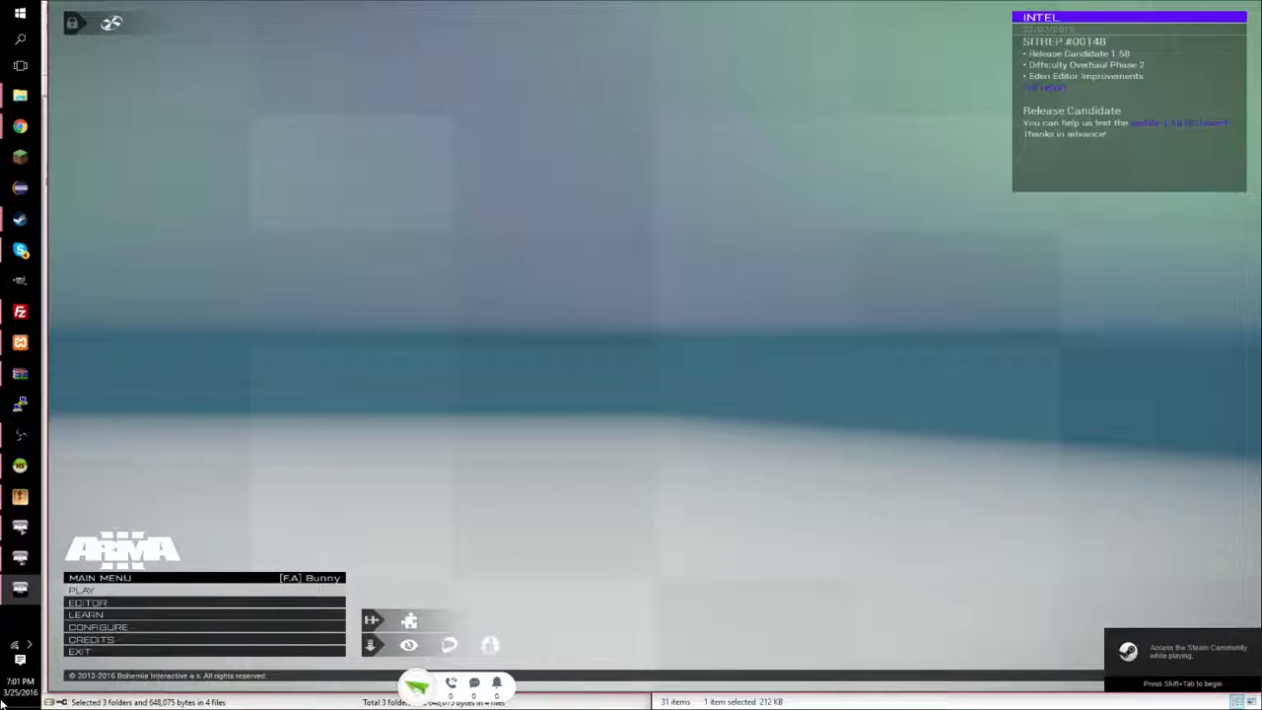
pyautogui.click(138, 591)
pyautogui.click(145, 592)
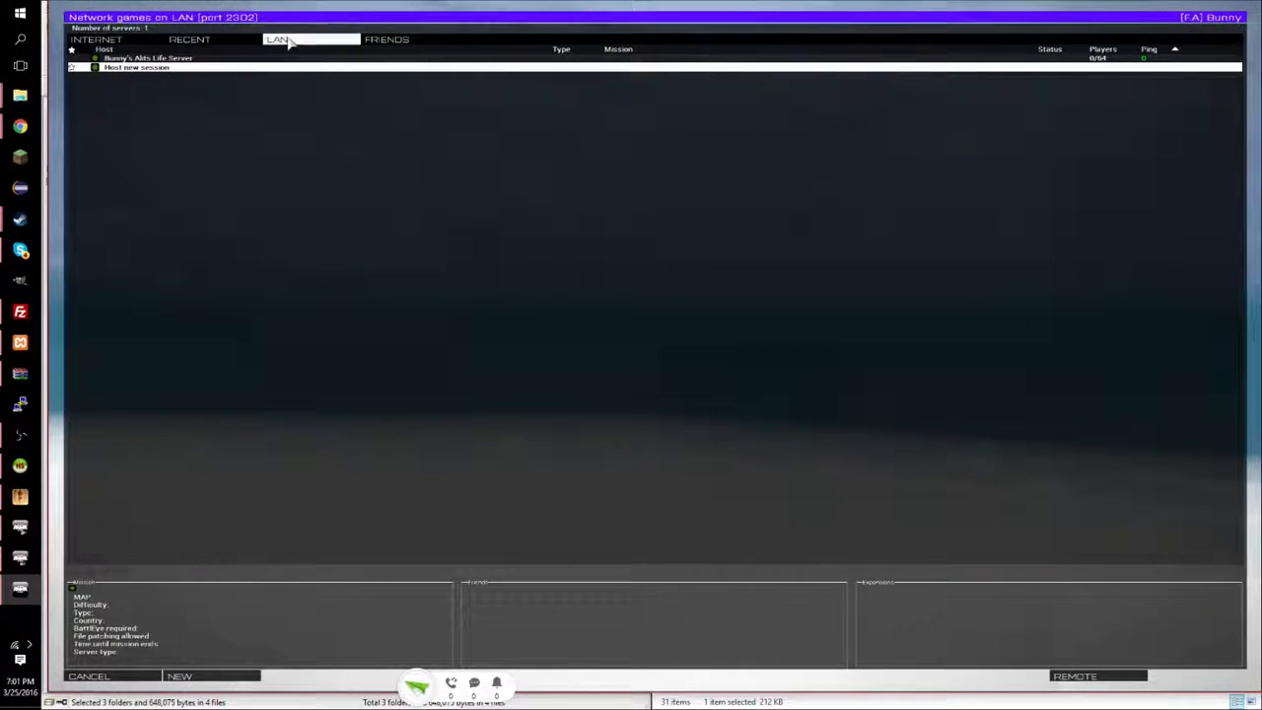
pyautogui.doubleClick(187, 59)
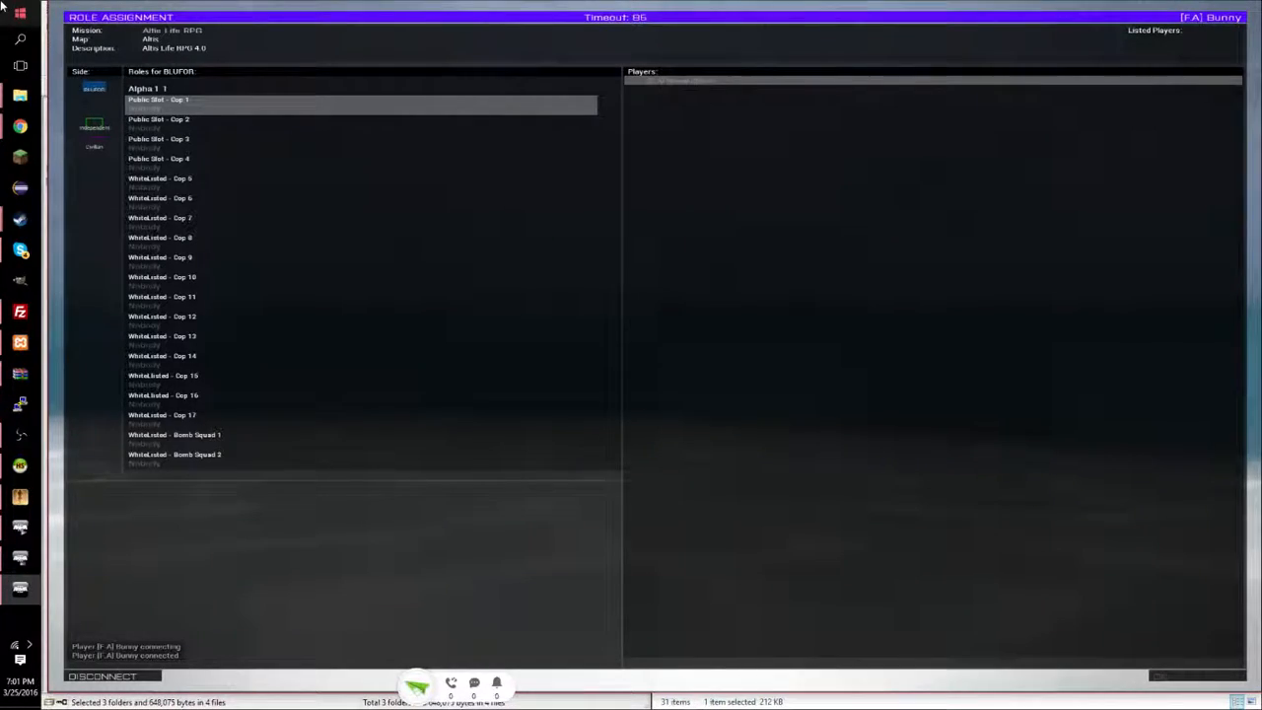
# Take the Civ 1 civilian slot and confirm the role to start loading the mission.
pyautogui.click(96, 146)
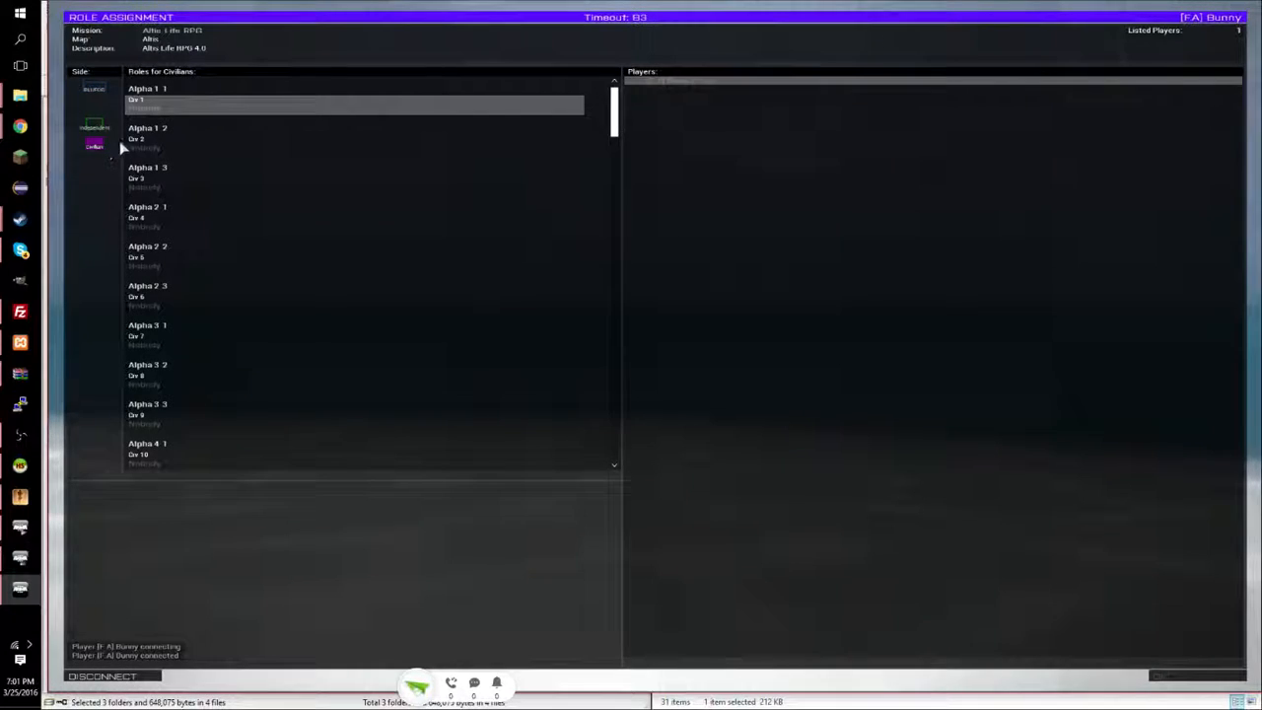
pyautogui.click(200, 111)
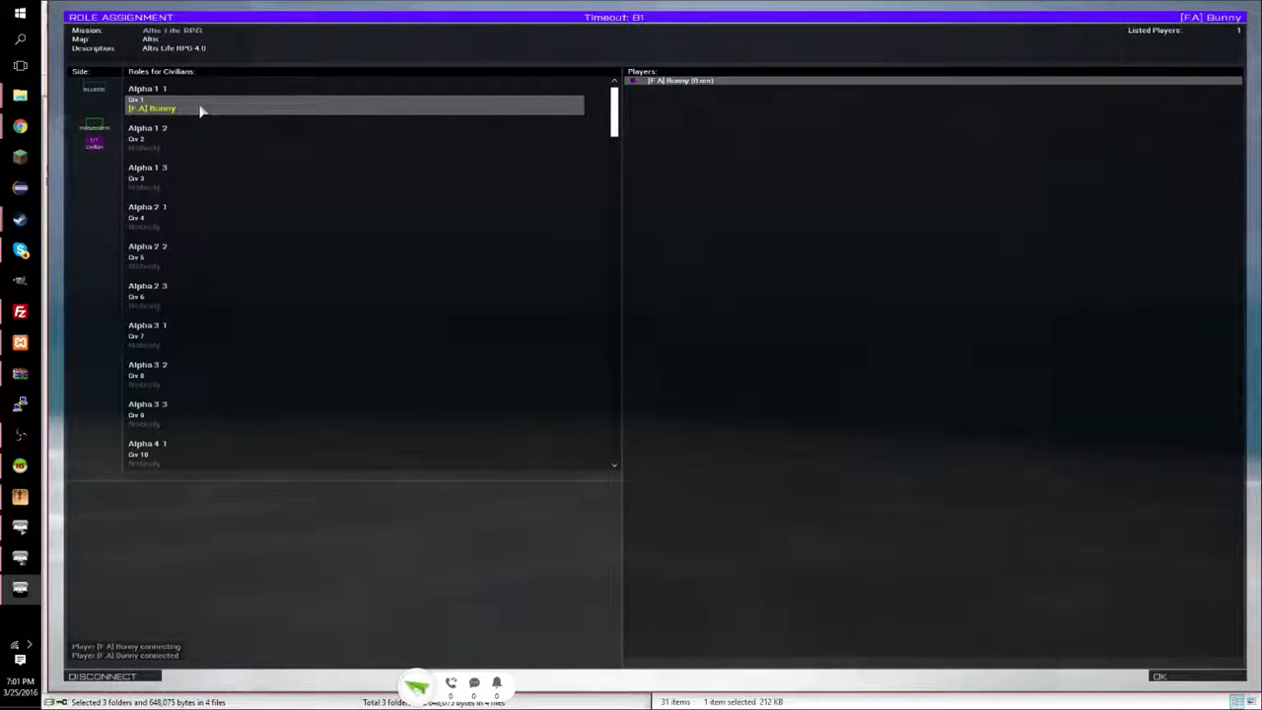
pyautogui.click(97, 89)
pyautogui.click(94, 128)
pyautogui.click(93, 143)
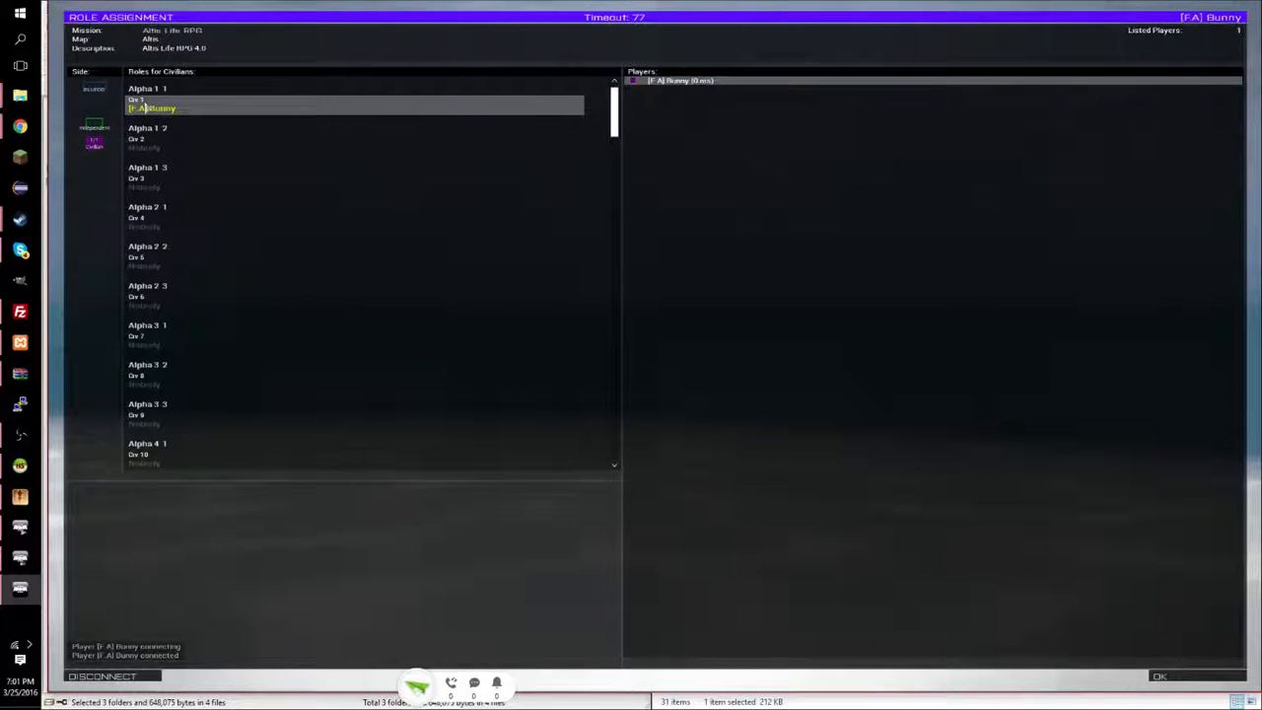
pyautogui.click(1179, 676)
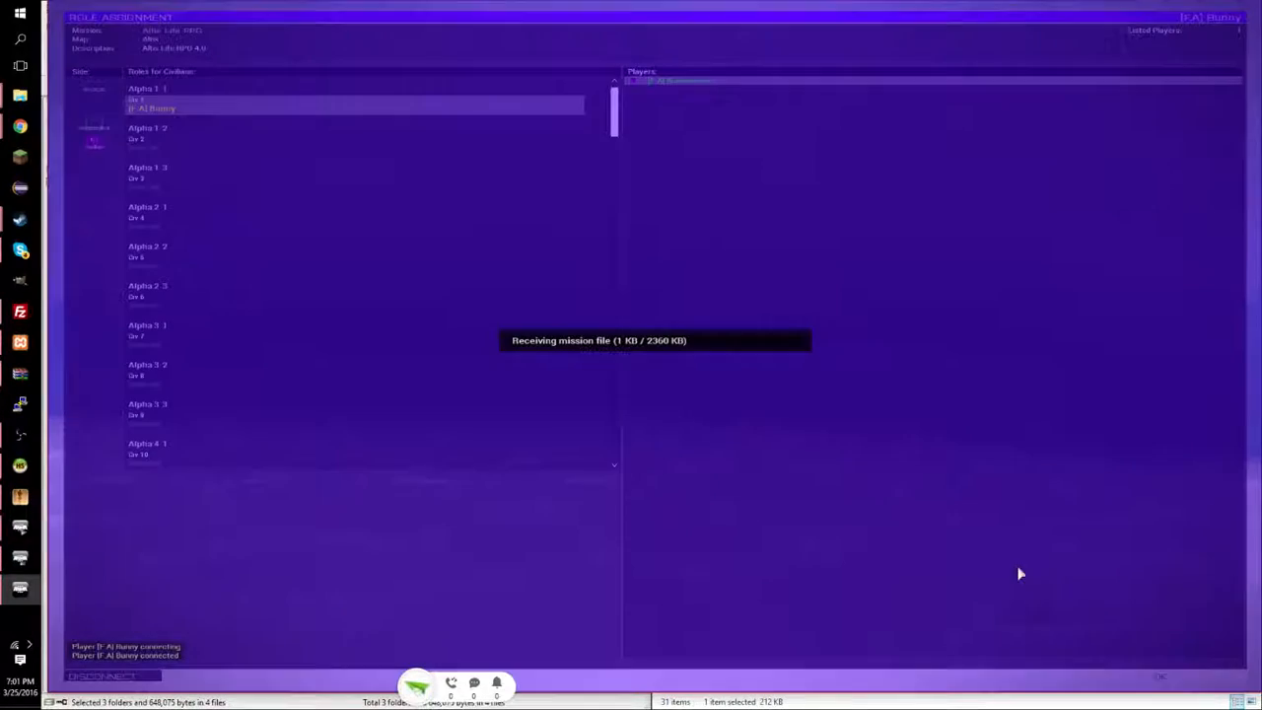
# Check the server console log while the game receives the mission file.
pyautogui.click(20, 557)
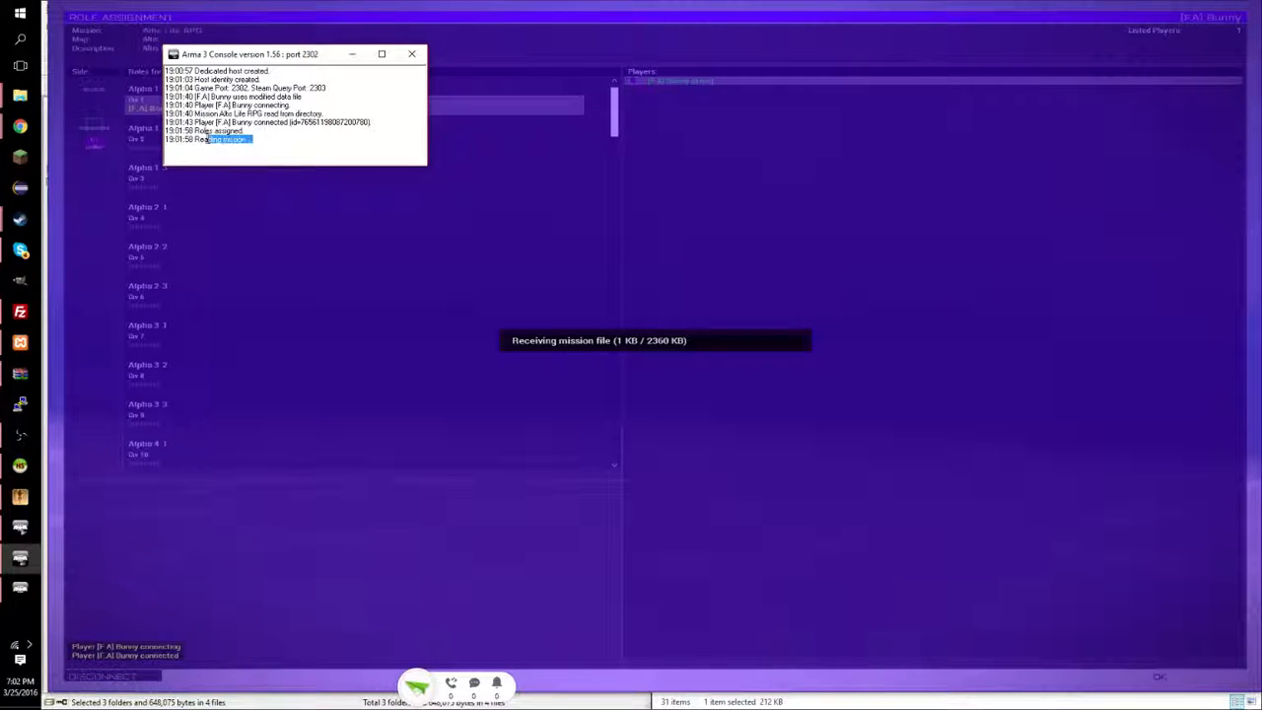
pyautogui.click(229, 122)
pyautogui.click(447, 285)
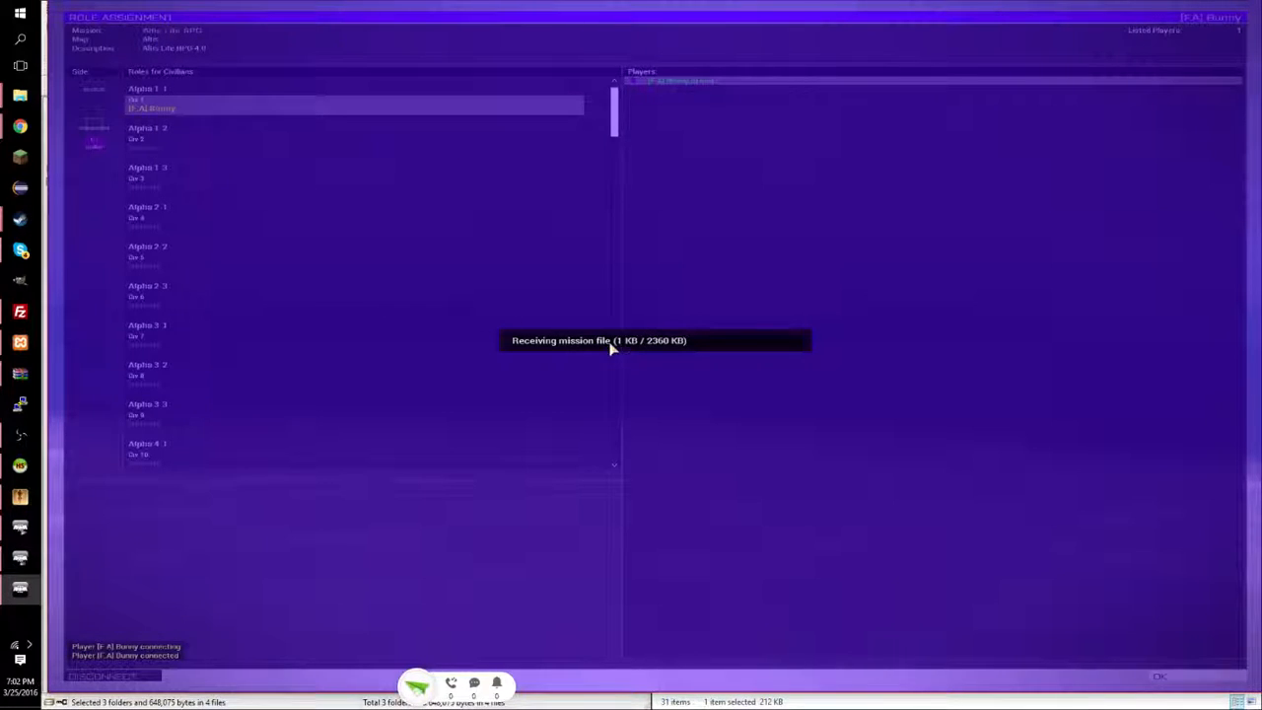
pyautogui.click(21, 558)
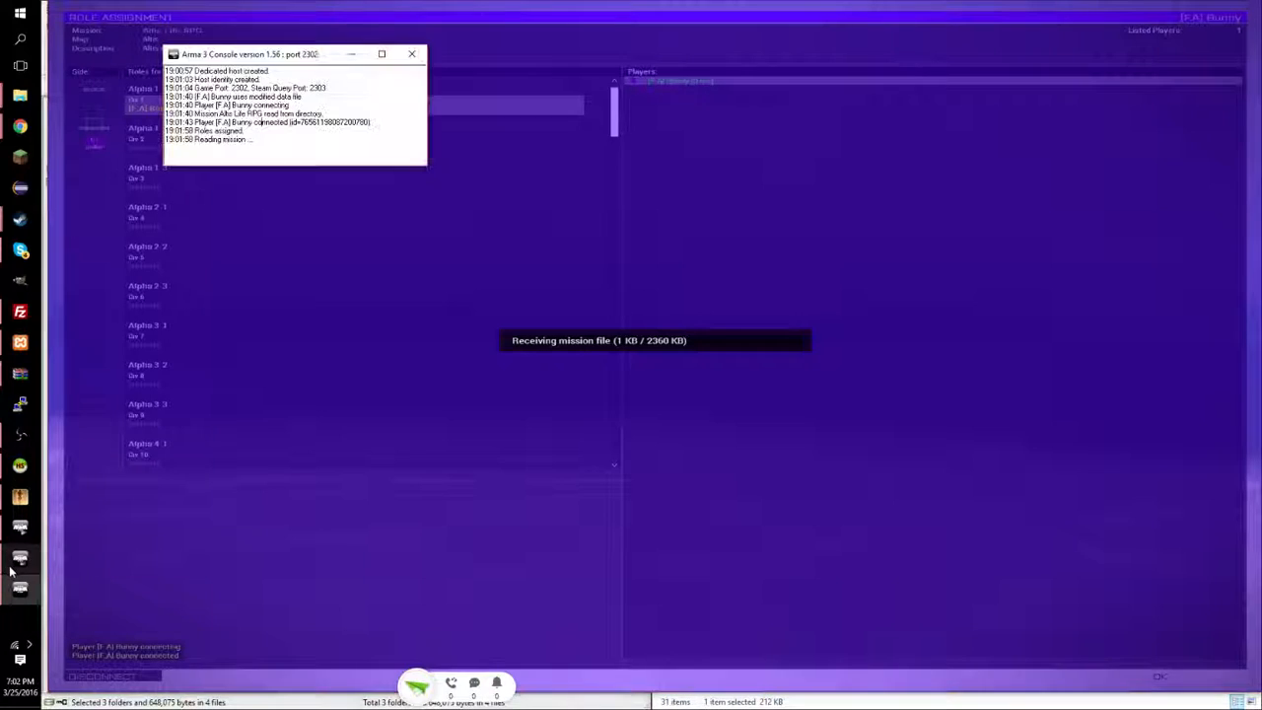
pyautogui.moveTo(32, 512)
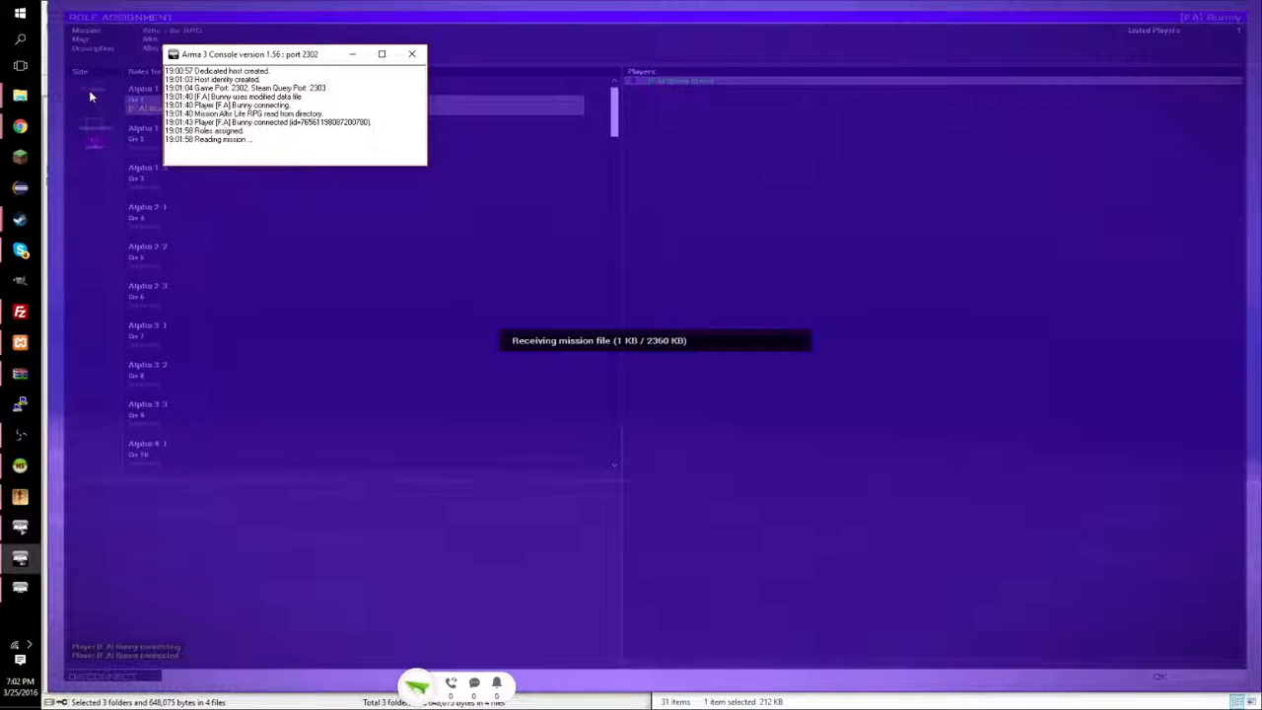
pyautogui.click(19, 95)
pyautogui.click(72, 131)
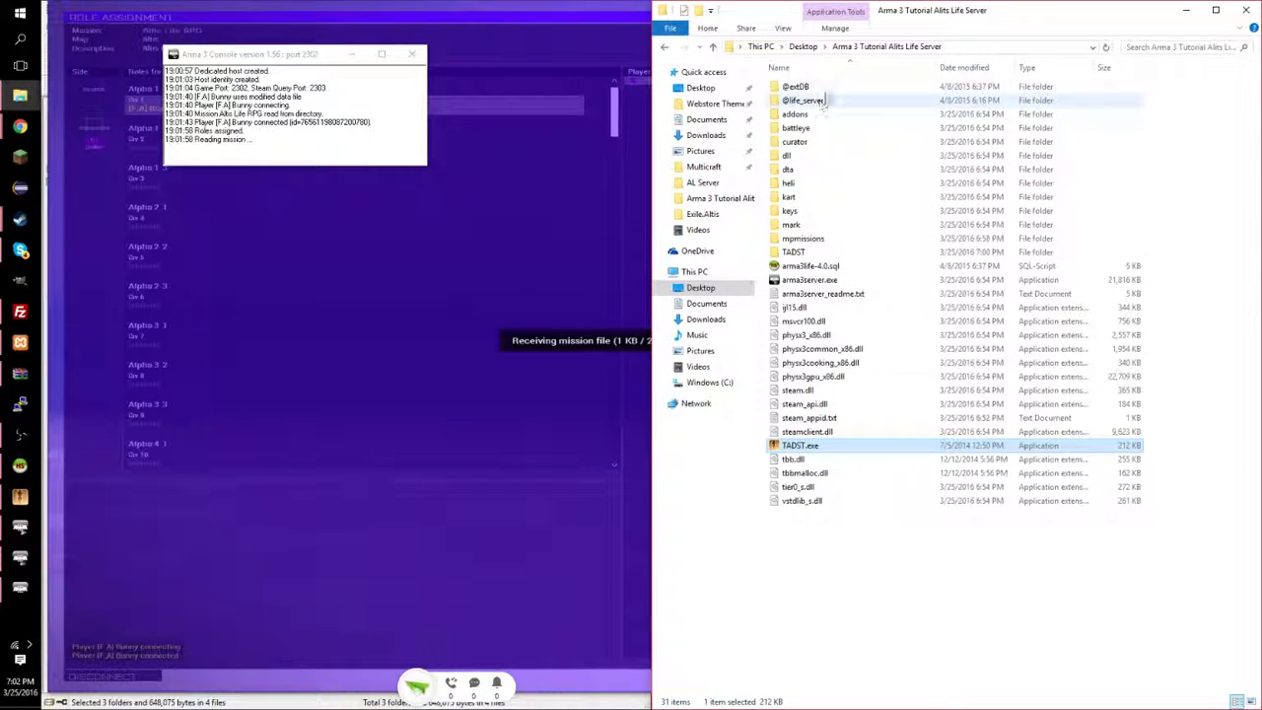
pyautogui.doubleClick(795, 87)
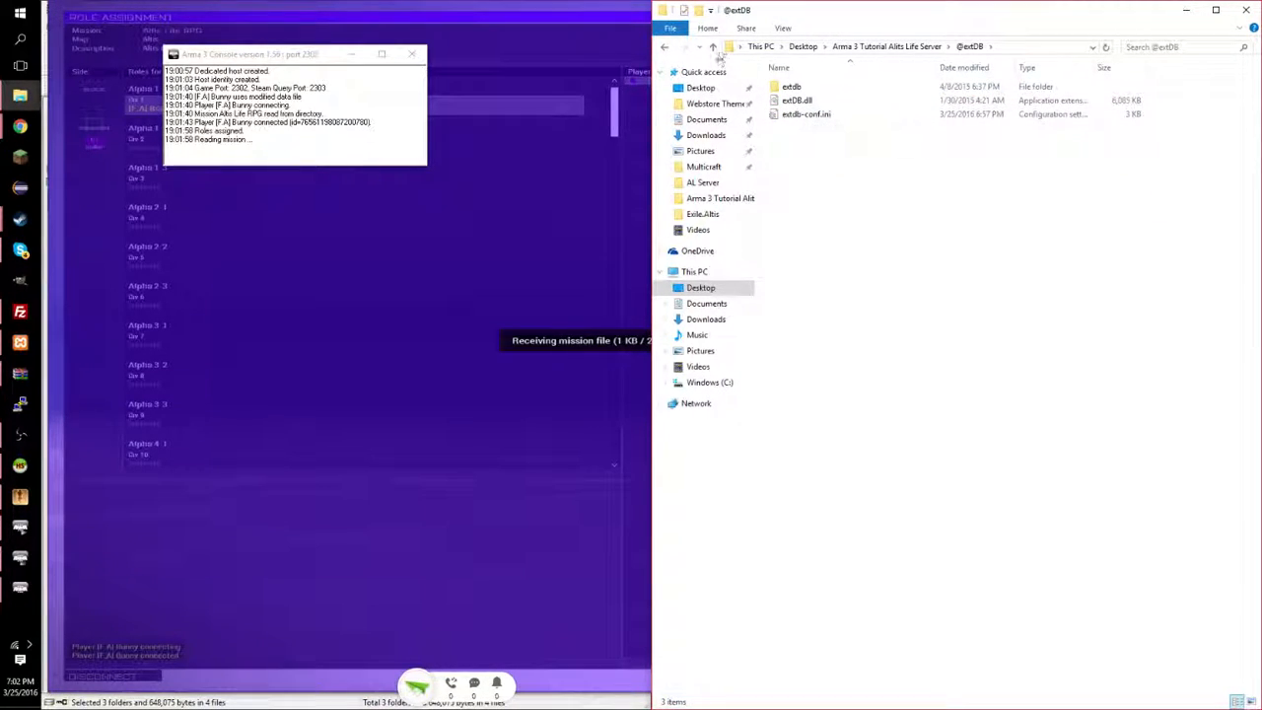
pyautogui.click(663, 47)
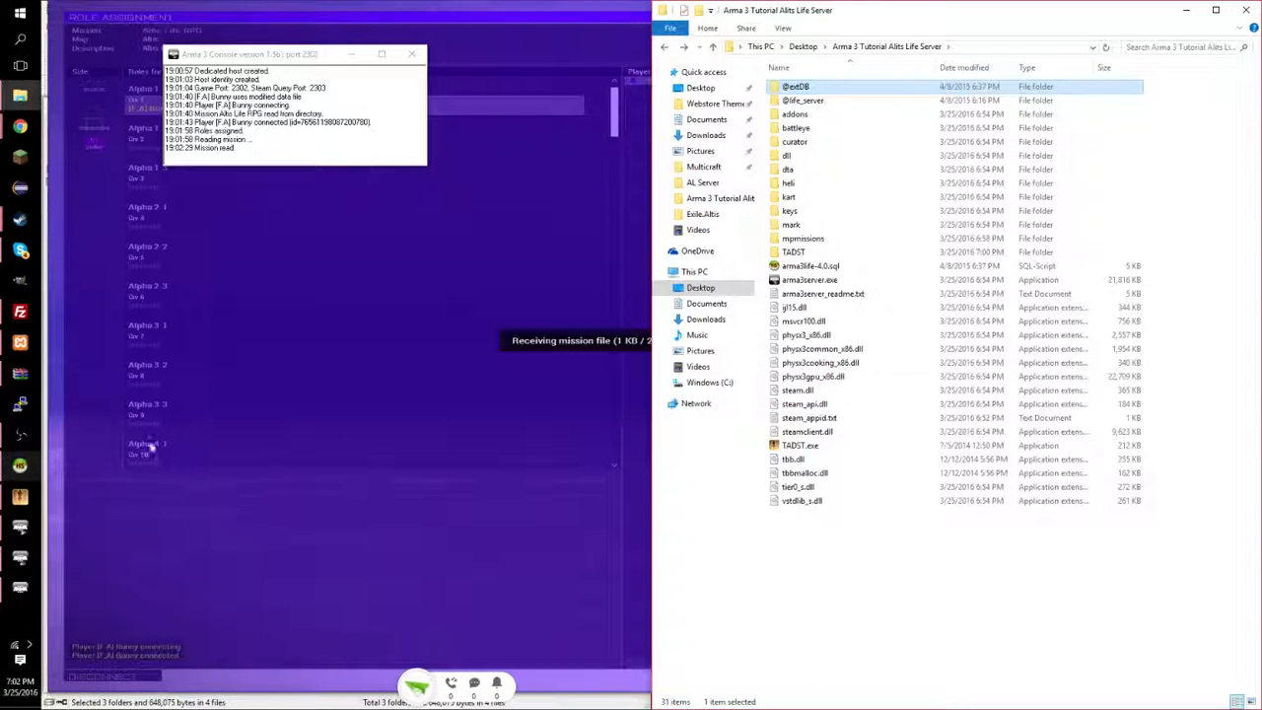
pyautogui.doubleClick(828, 238)
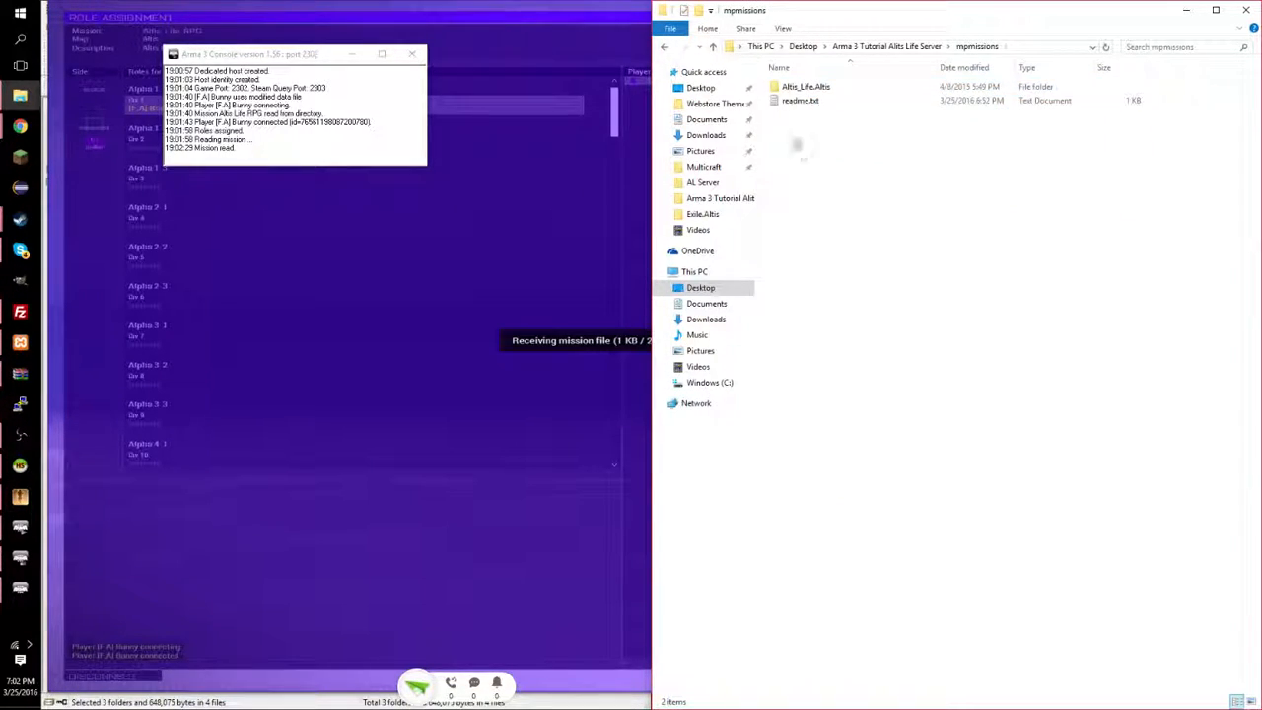
pyautogui.click(665, 46)
pyautogui.click(578, 140)
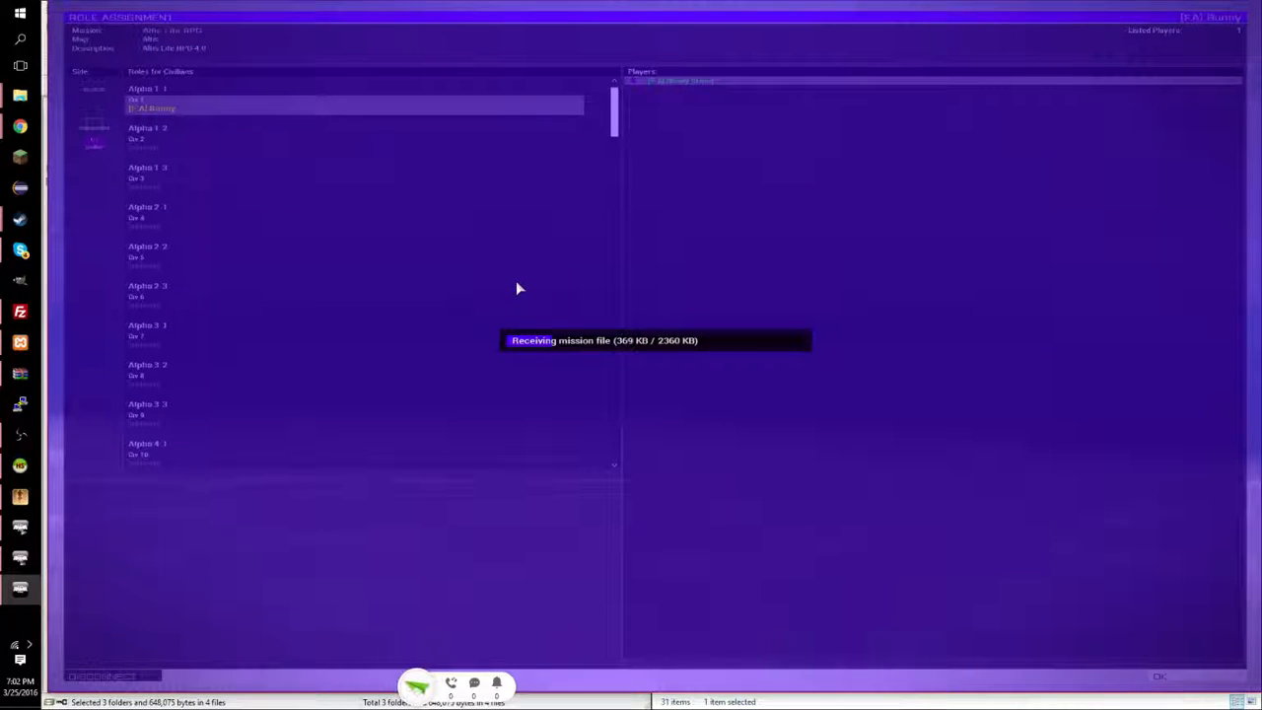
# Check the Mission read line in the server console, then return to the game's mission download.
pyautogui.click(19, 557)
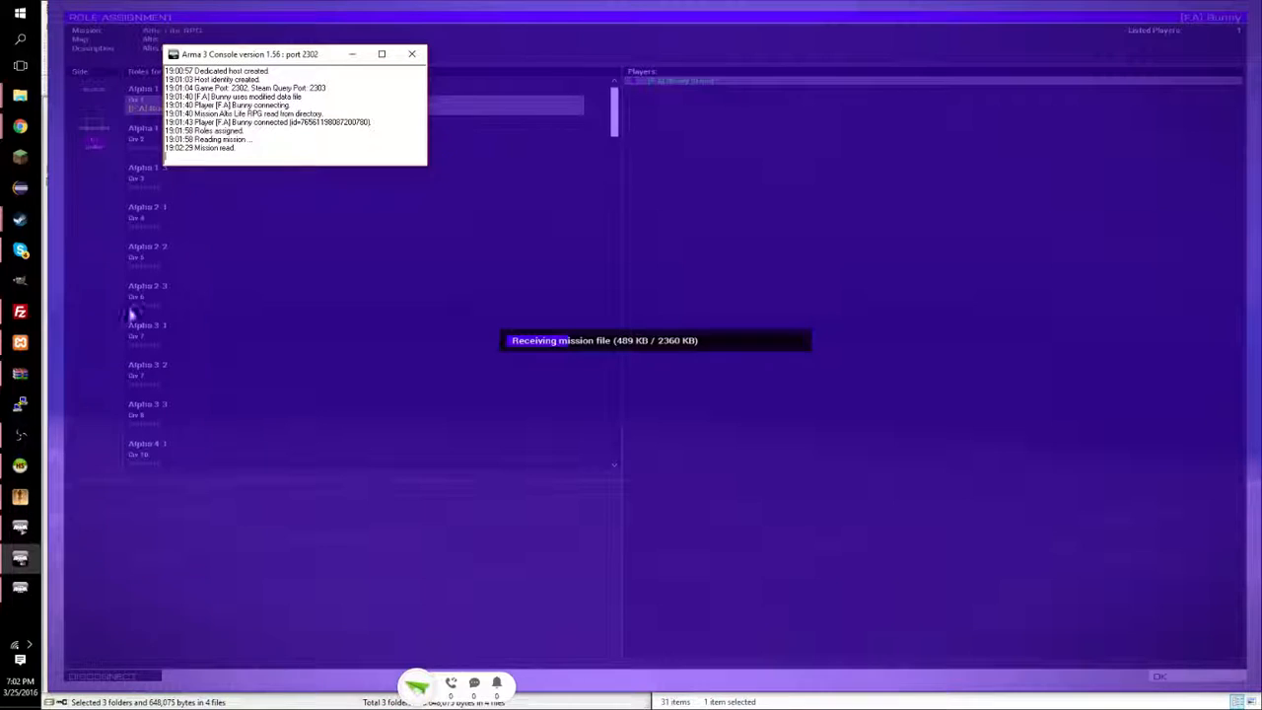
pyautogui.moveTo(236, 149); pyautogui.dragTo(177, 151)
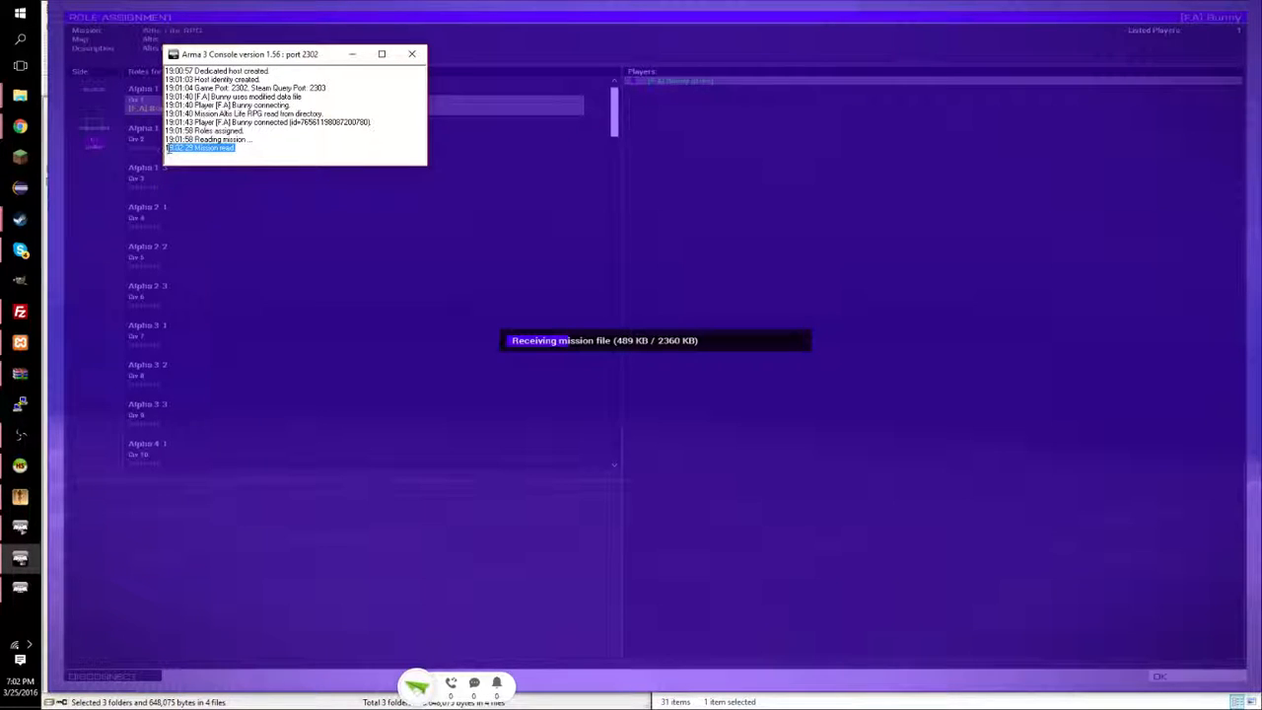
pyautogui.click(189, 148)
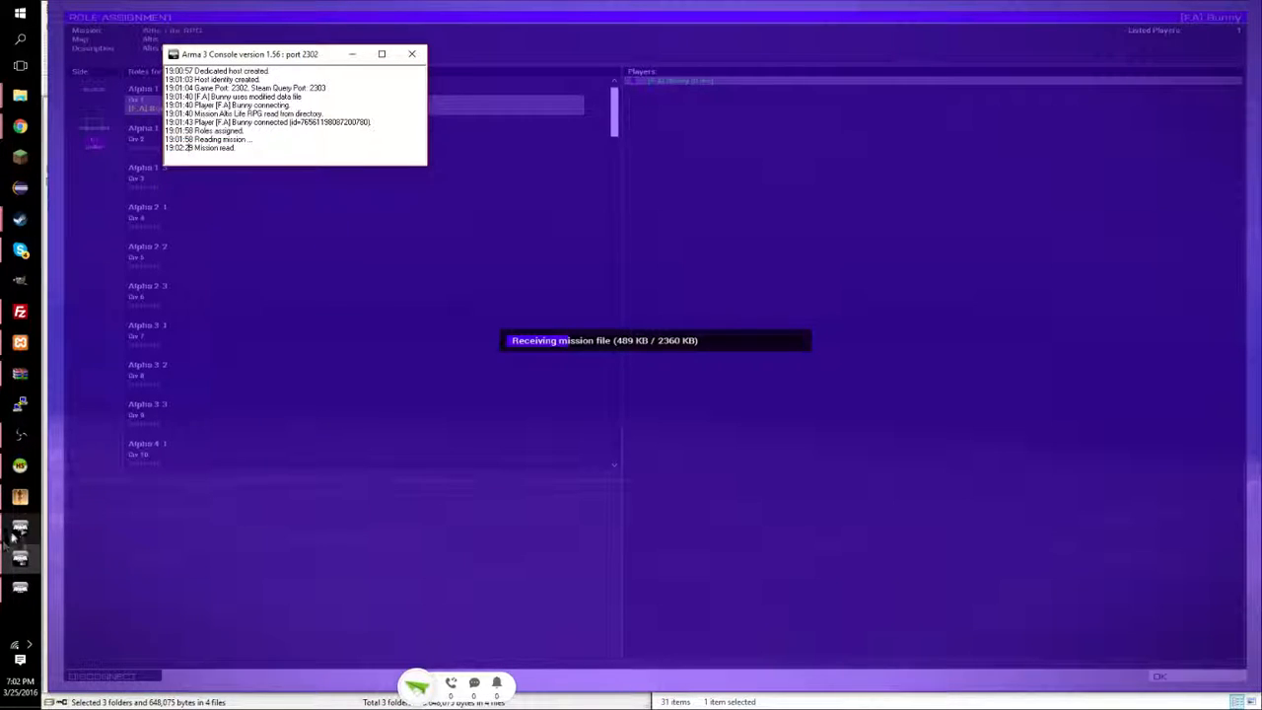
pyautogui.click(5, 543)
pyautogui.click(584, 191)
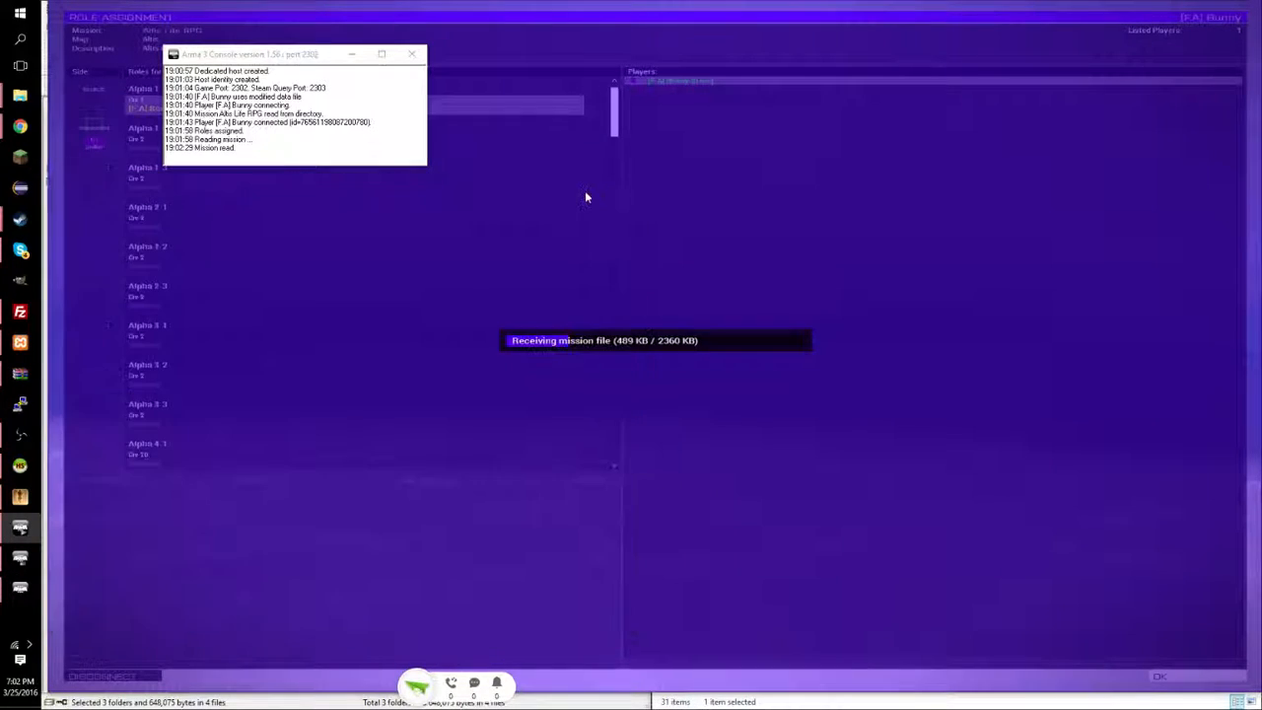
pyautogui.click(588, 216)
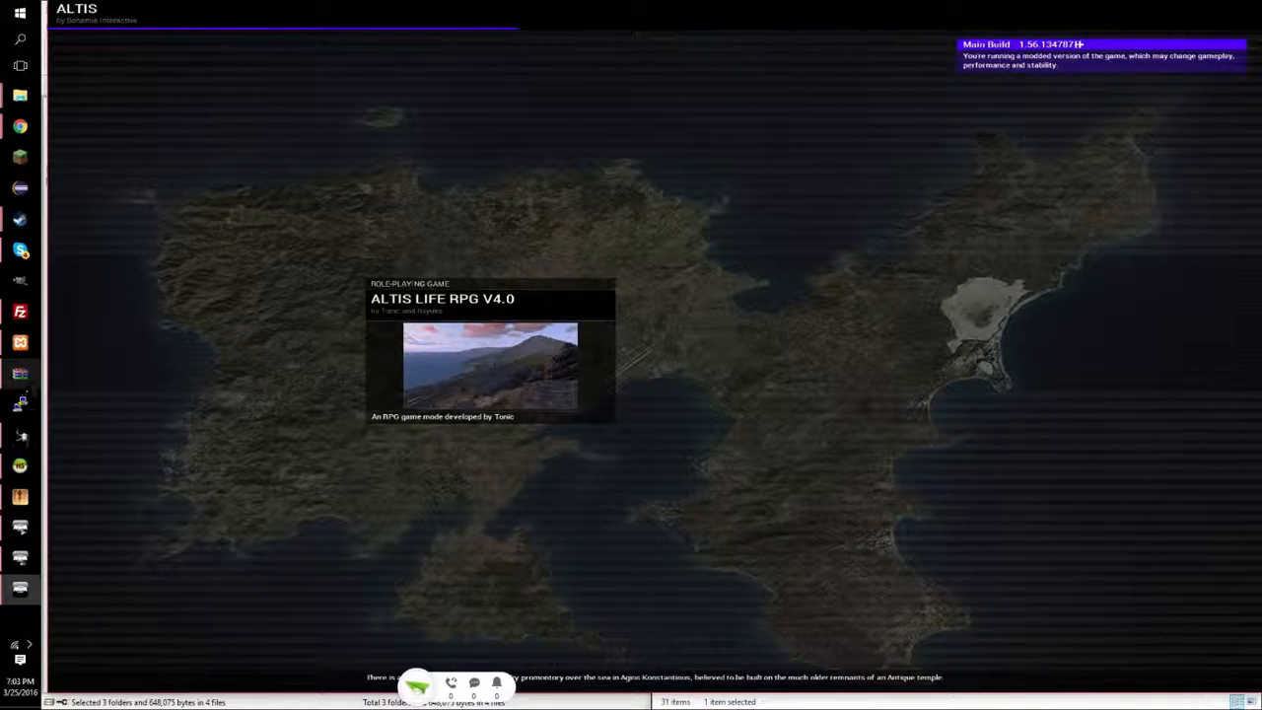
# Resize HeidiSQL and show the rows of the arma3life players table.
pyautogui.click(20, 464)
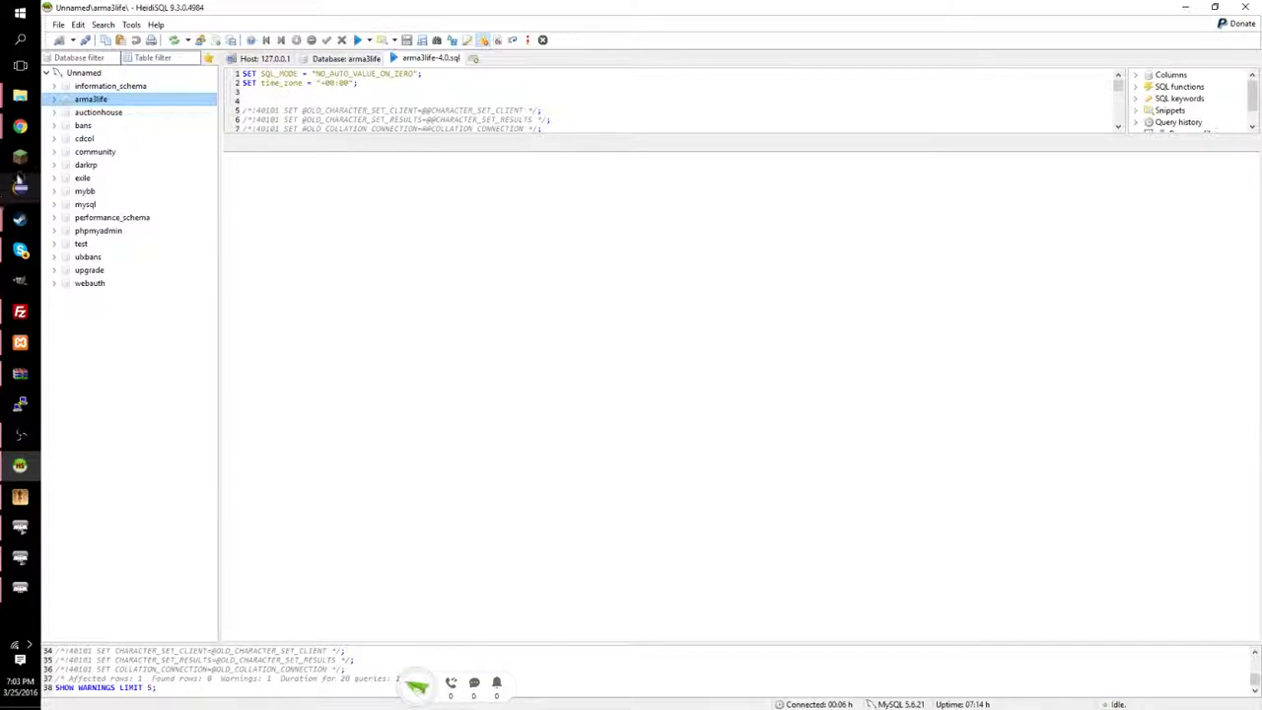
pyautogui.moveTo(234, 6); pyautogui.dragTo(461, 136)
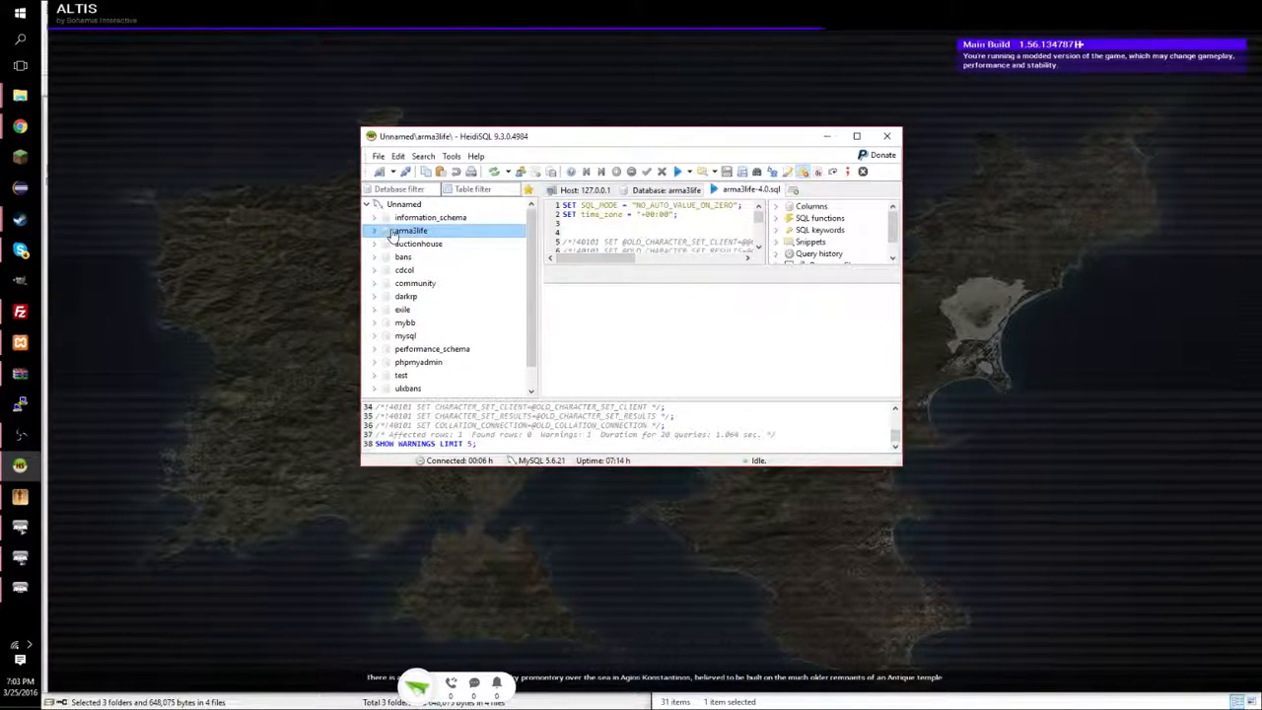
pyautogui.click(667, 189)
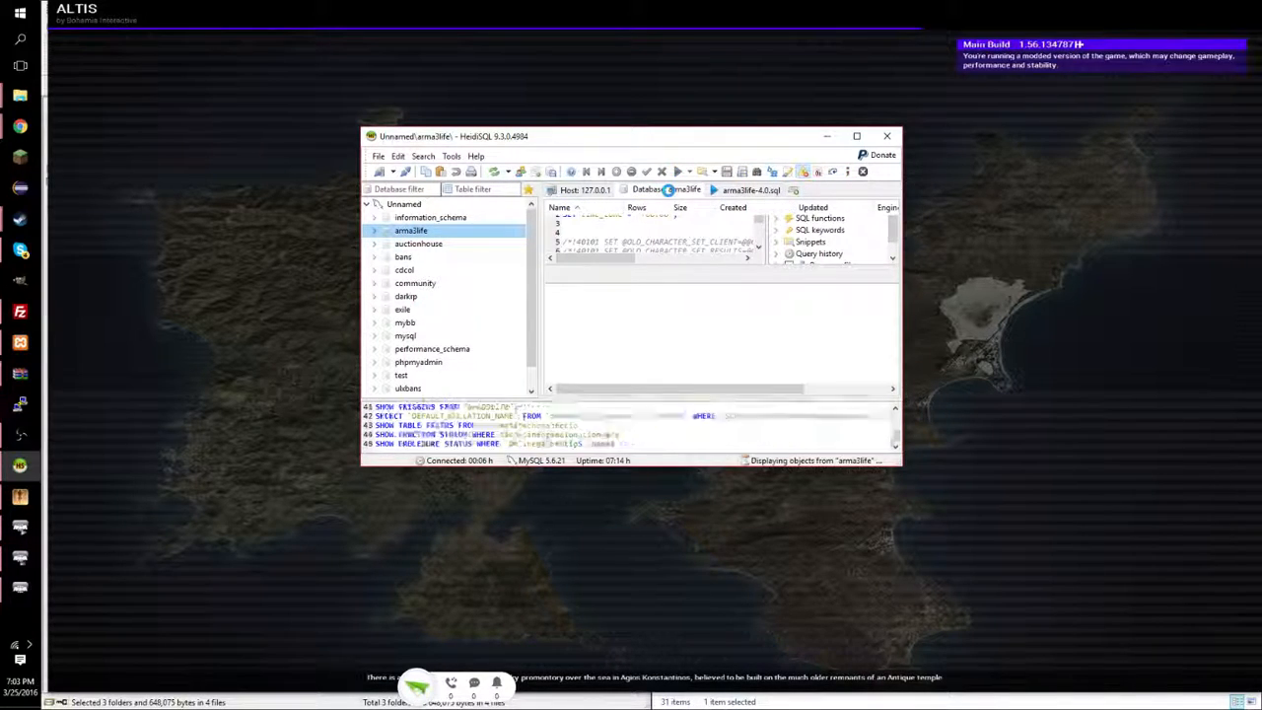
pyautogui.click(582, 287)
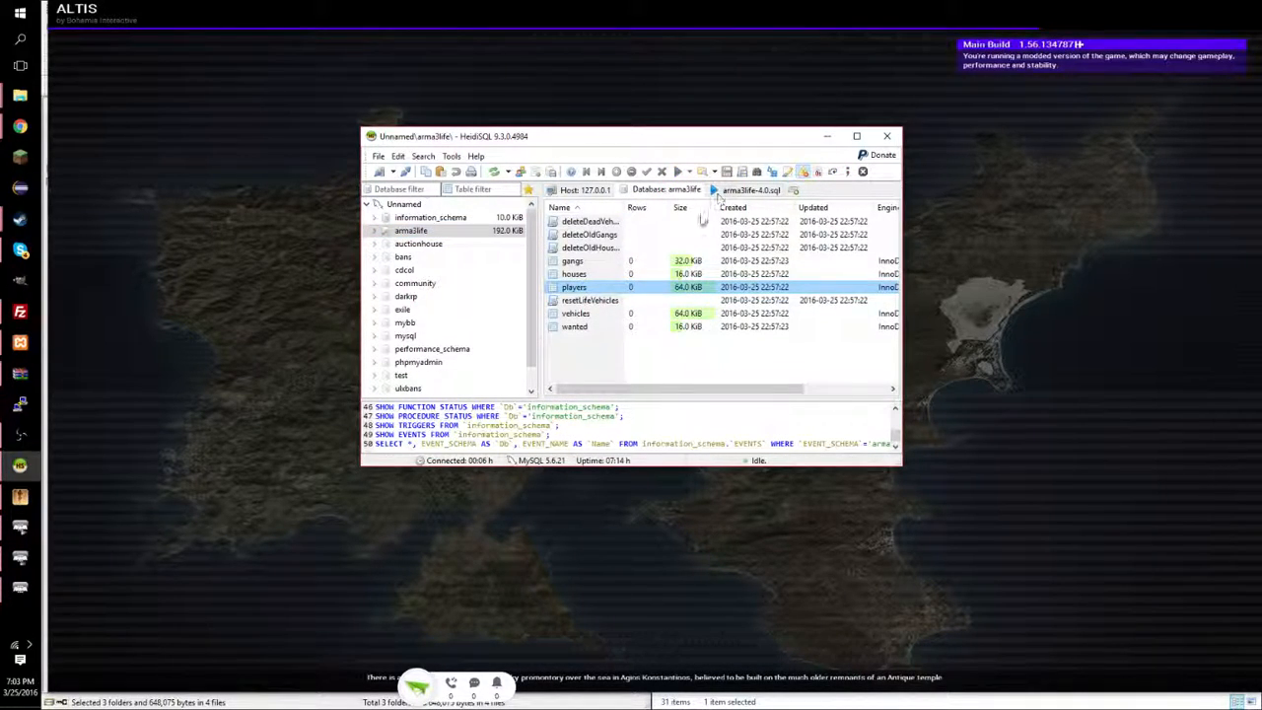
pyautogui.click(797, 190)
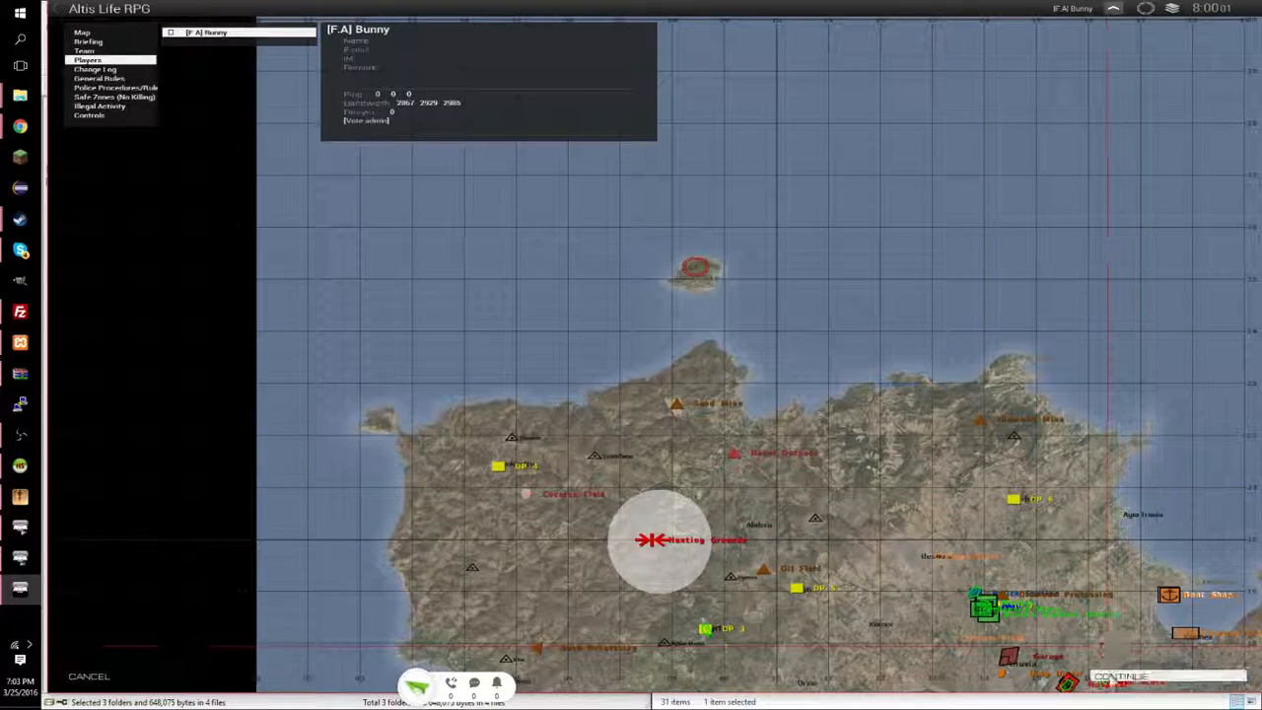
# Continue past the in-game briefing, then refresh and maximize the HeidiSQL players grid to show the new row.
pyautogui.click(1110, 677)
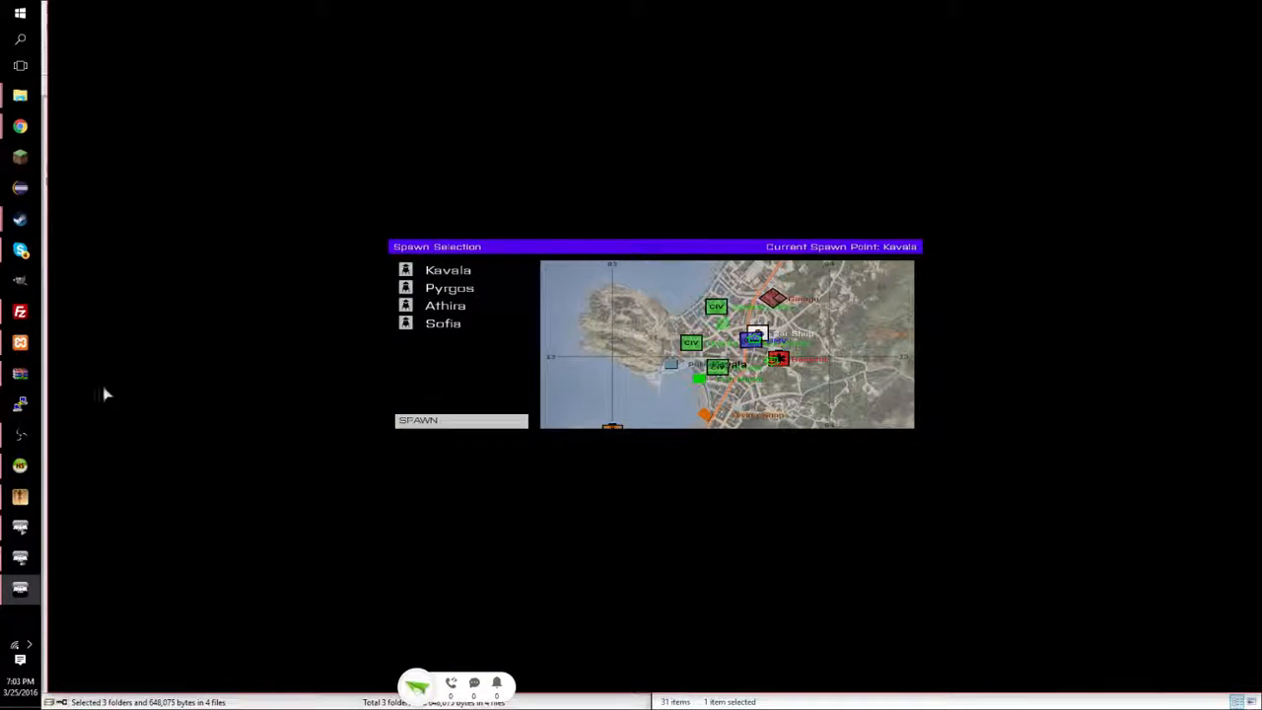
pyautogui.click(19, 466)
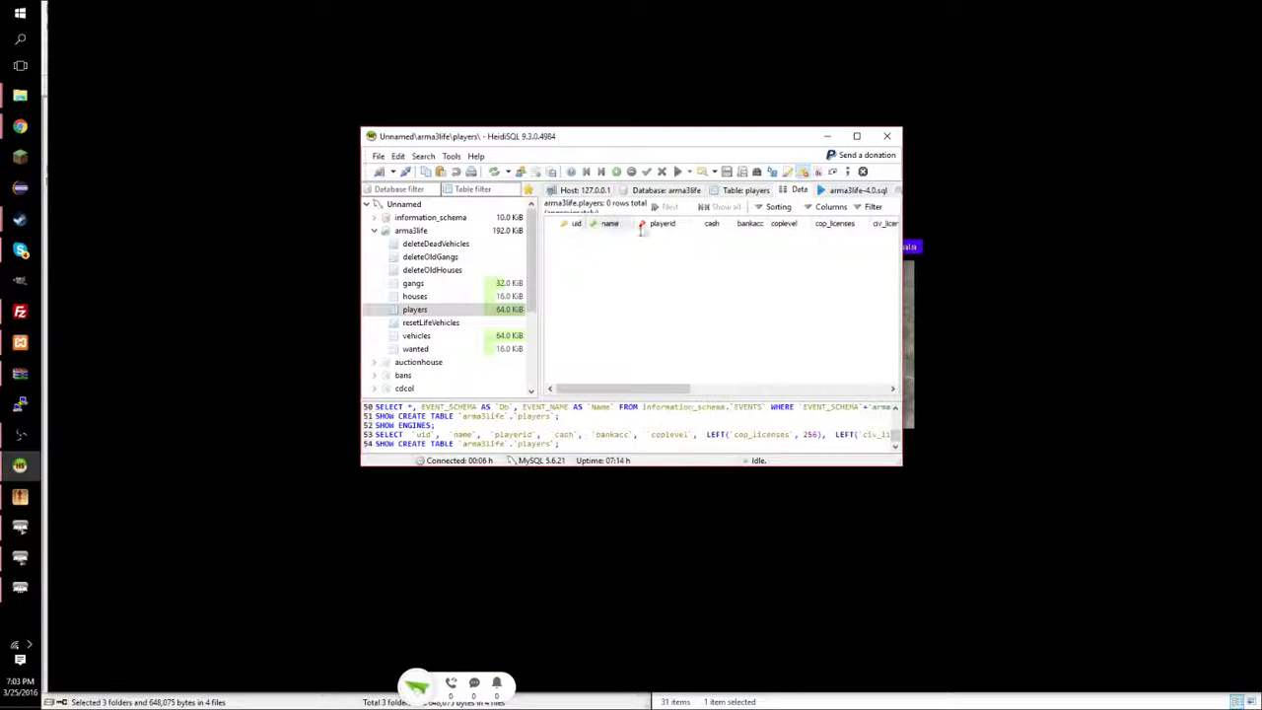
pyautogui.click(494, 172)
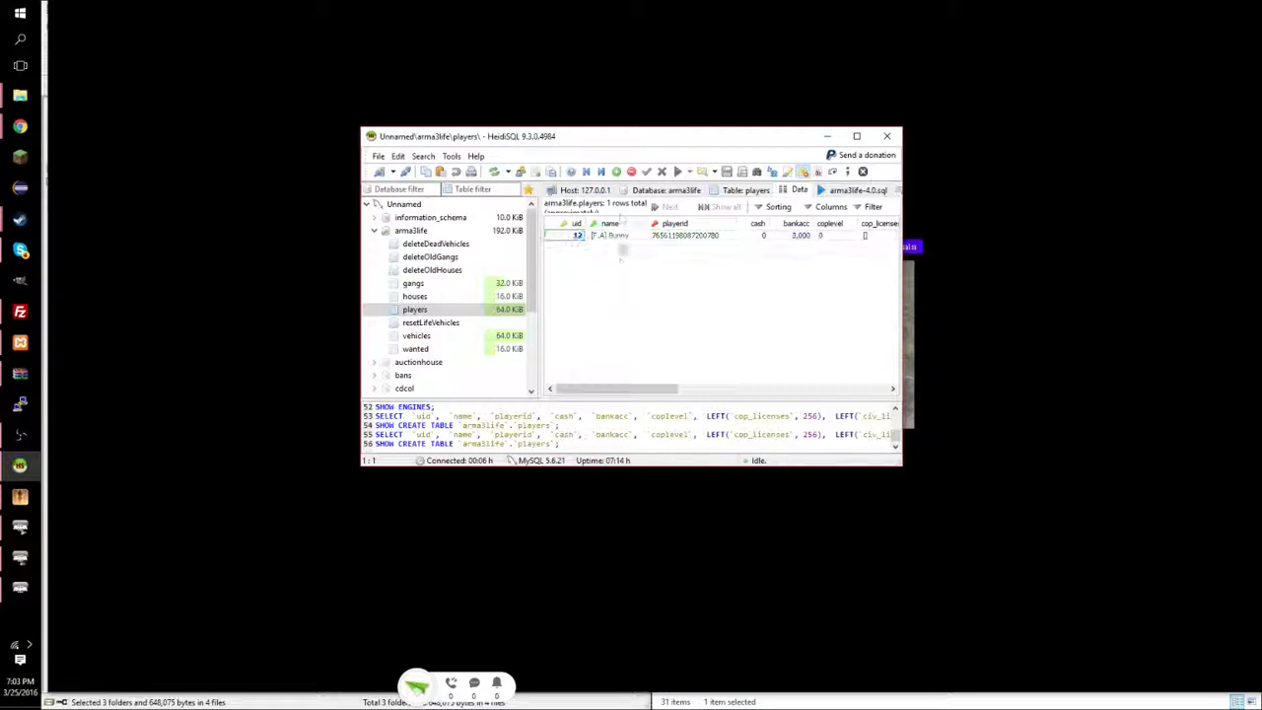
pyautogui.doubleClick(623, 138)
pyautogui.click(312, 104)
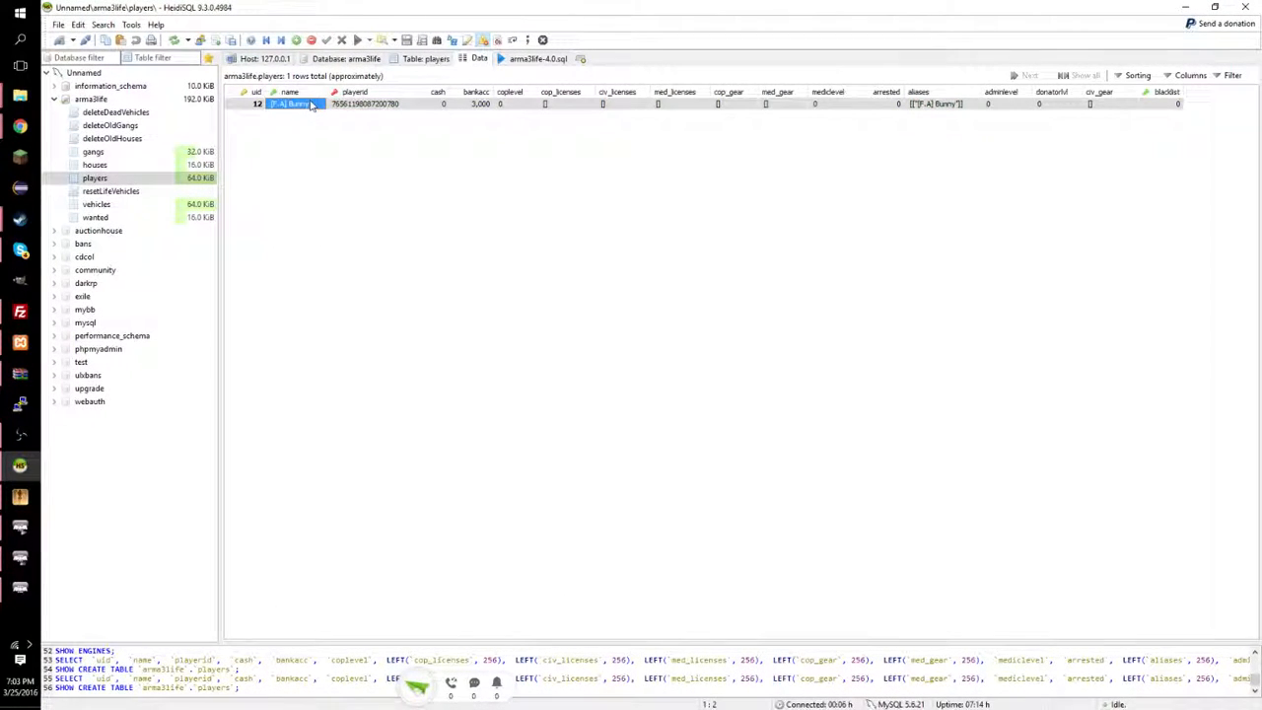
pyautogui.click(369, 112)
pyautogui.click(370, 105)
pyautogui.click(438, 105)
pyautogui.click(476, 93)
# Set the player's coplevel to 7, mediclevel to 5 and adminlevel to 3.
pyautogui.click(512, 106)
pyautogui.click(512, 106)
pyautogui.click(522, 194)
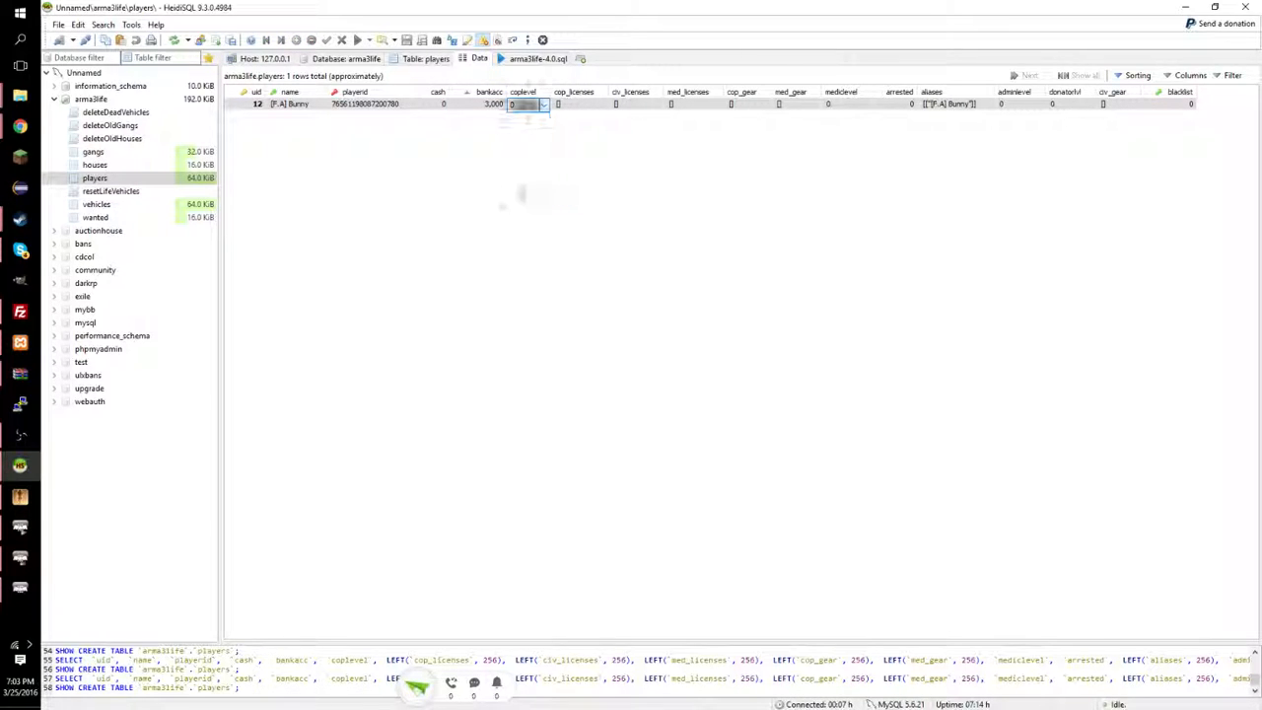
pyautogui.click(851, 107)
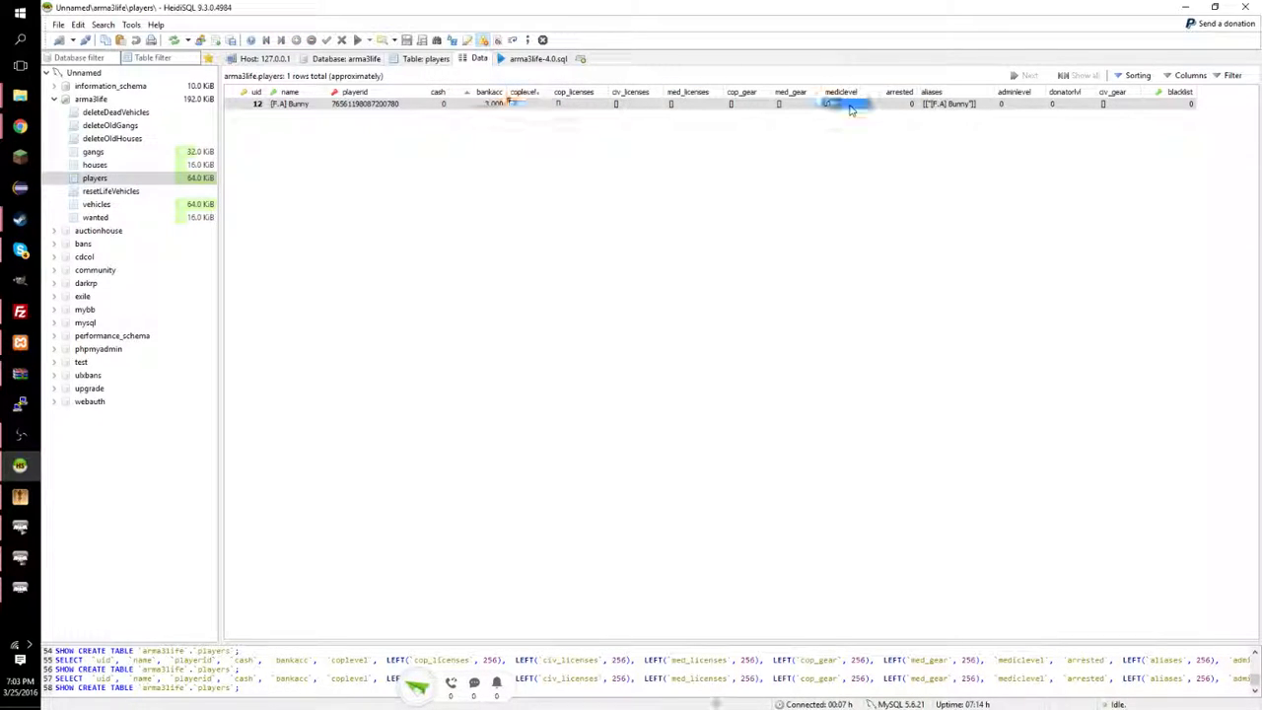
pyautogui.click(851, 108)
pyautogui.click(846, 161)
pyautogui.click(1011, 103)
pyautogui.click(1020, 108)
pyautogui.click(1016, 150)
# Set donatorlvl to 5 and bankacc to 1000000, then post the row.
pyautogui.click(1067, 105)
pyautogui.click(1073, 106)
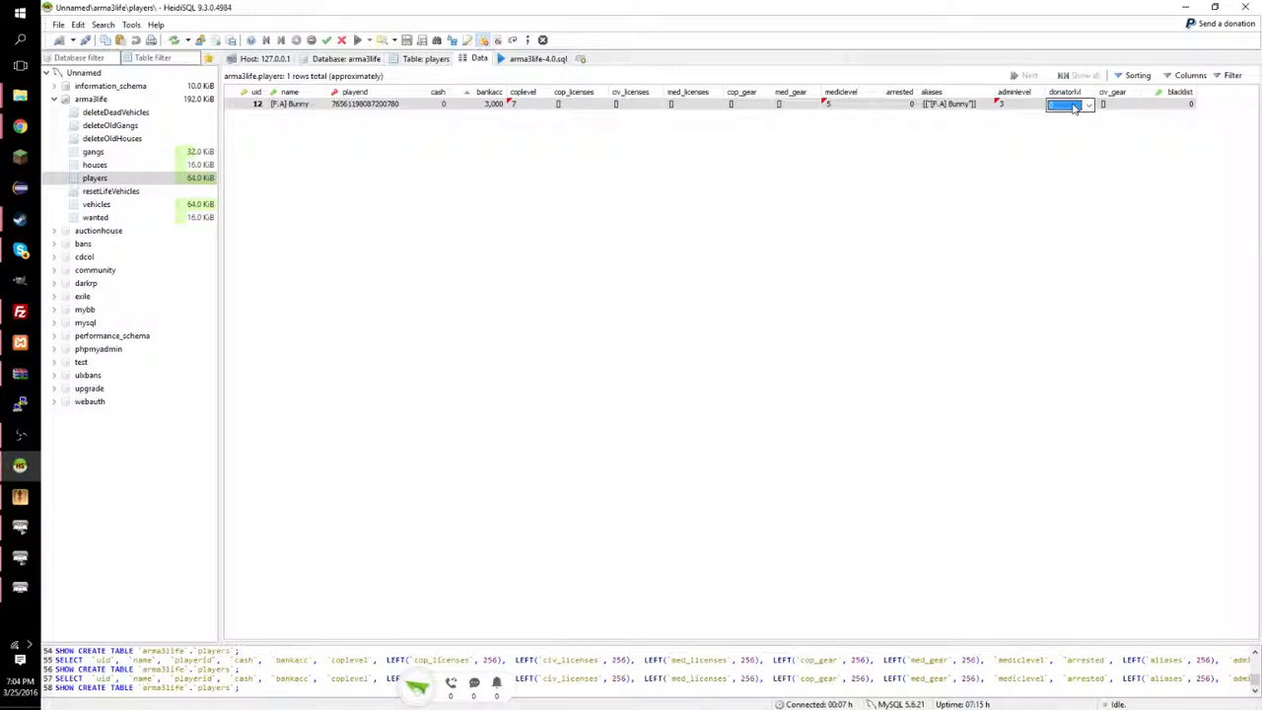
pyautogui.click(1074, 106)
pyautogui.click(1067, 166)
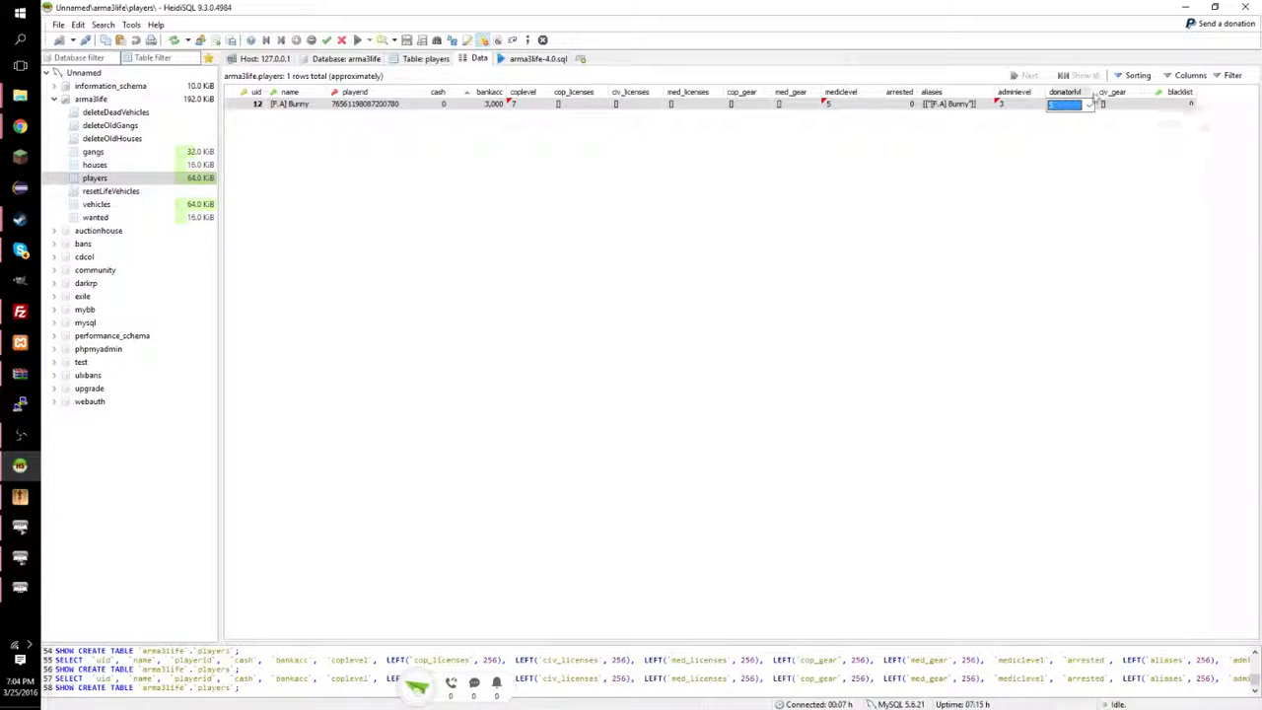
pyautogui.click(493, 106)
pyautogui.click(490, 104)
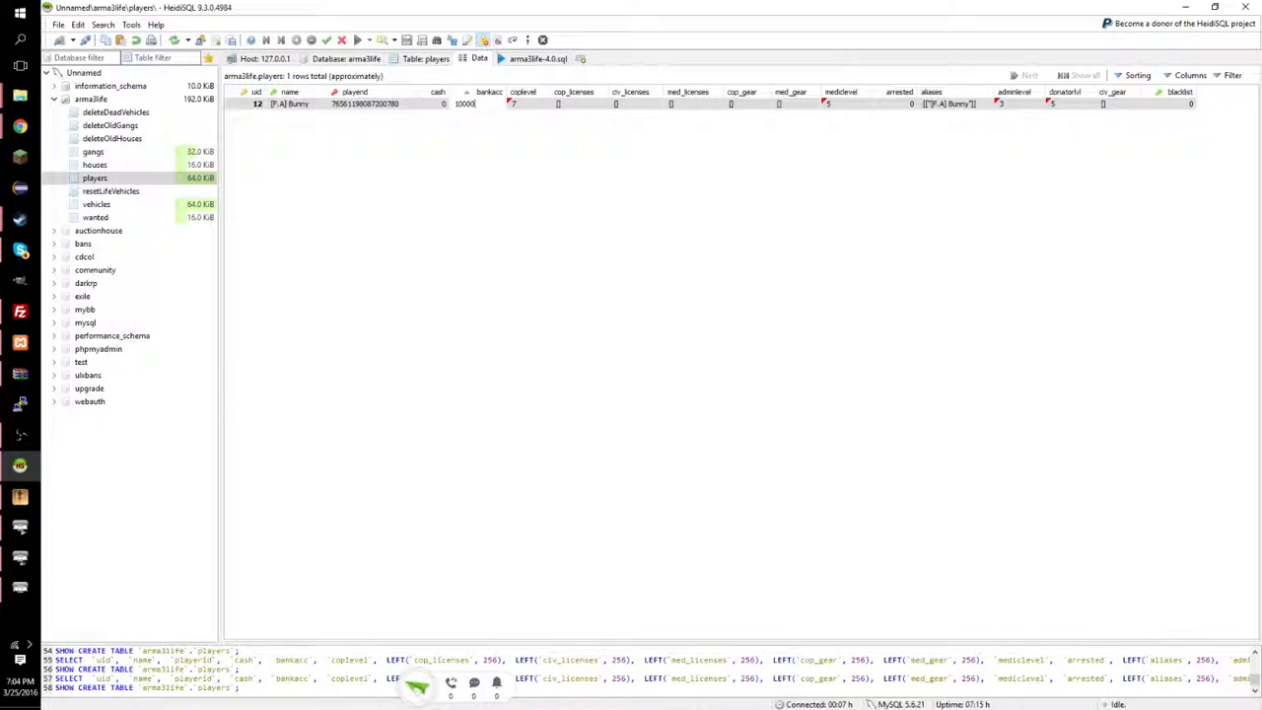
pyautogui.press('Return')
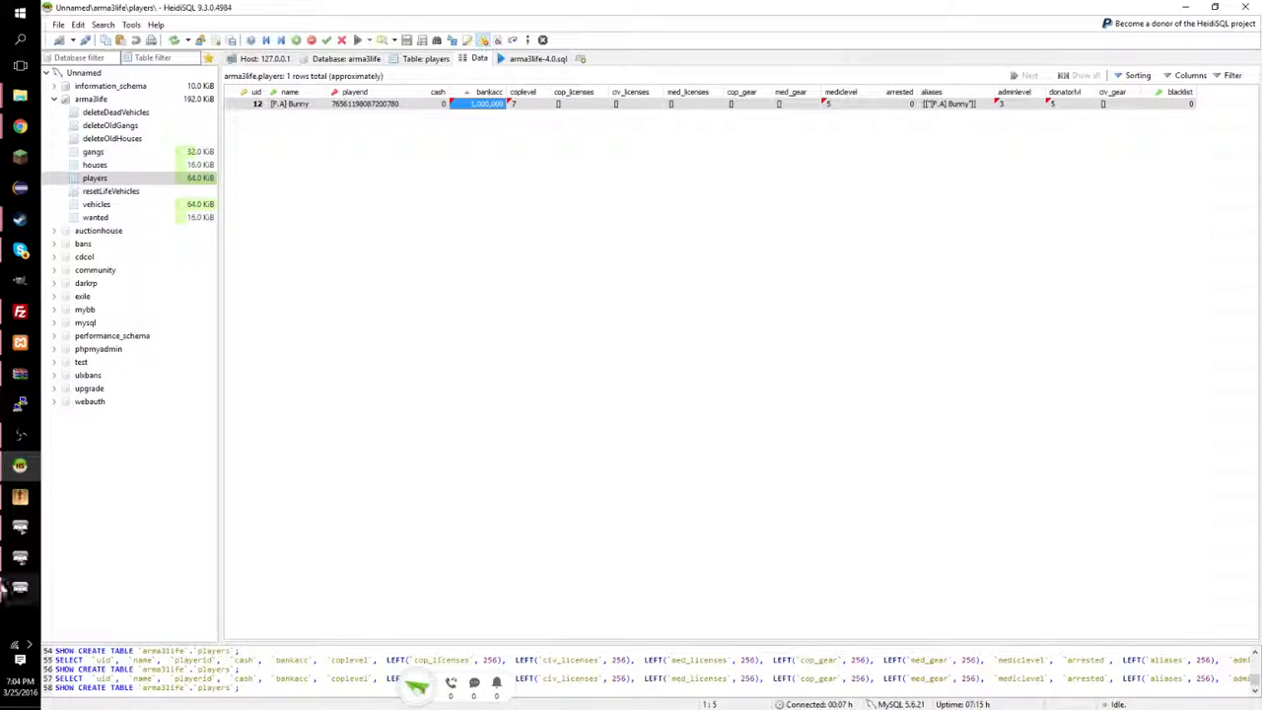
pyautogui.click(304, 312)
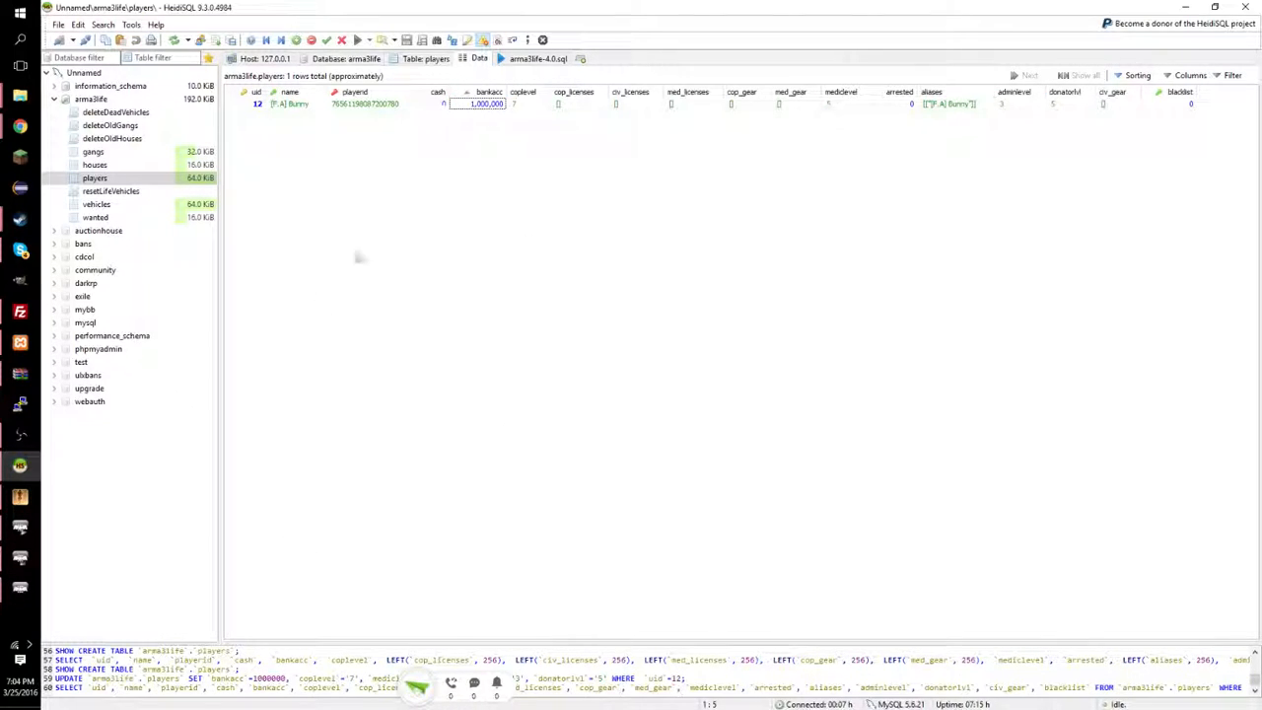
# Spawn the character in Kavala, dismiss the welcome message and switch to third-person view.
pyautogui.click(20, 528)
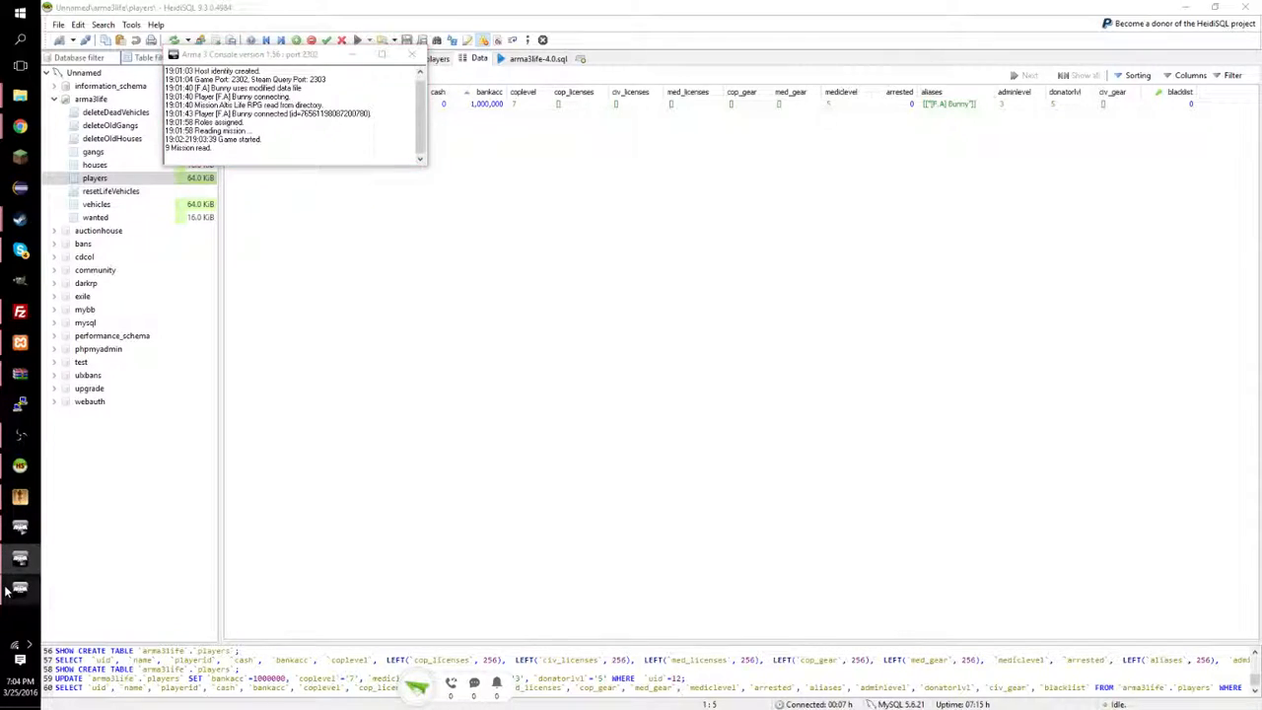
pyautogui.click(13, 588)
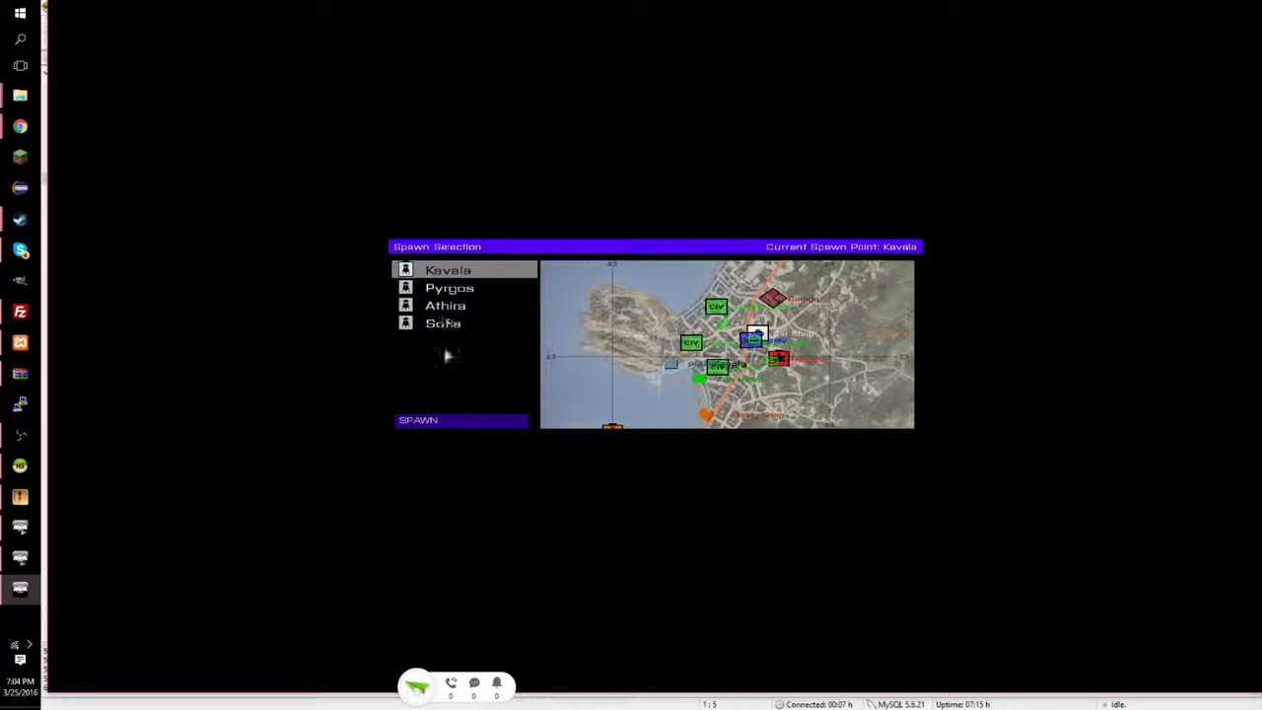
pyautogui.click(458, 424)
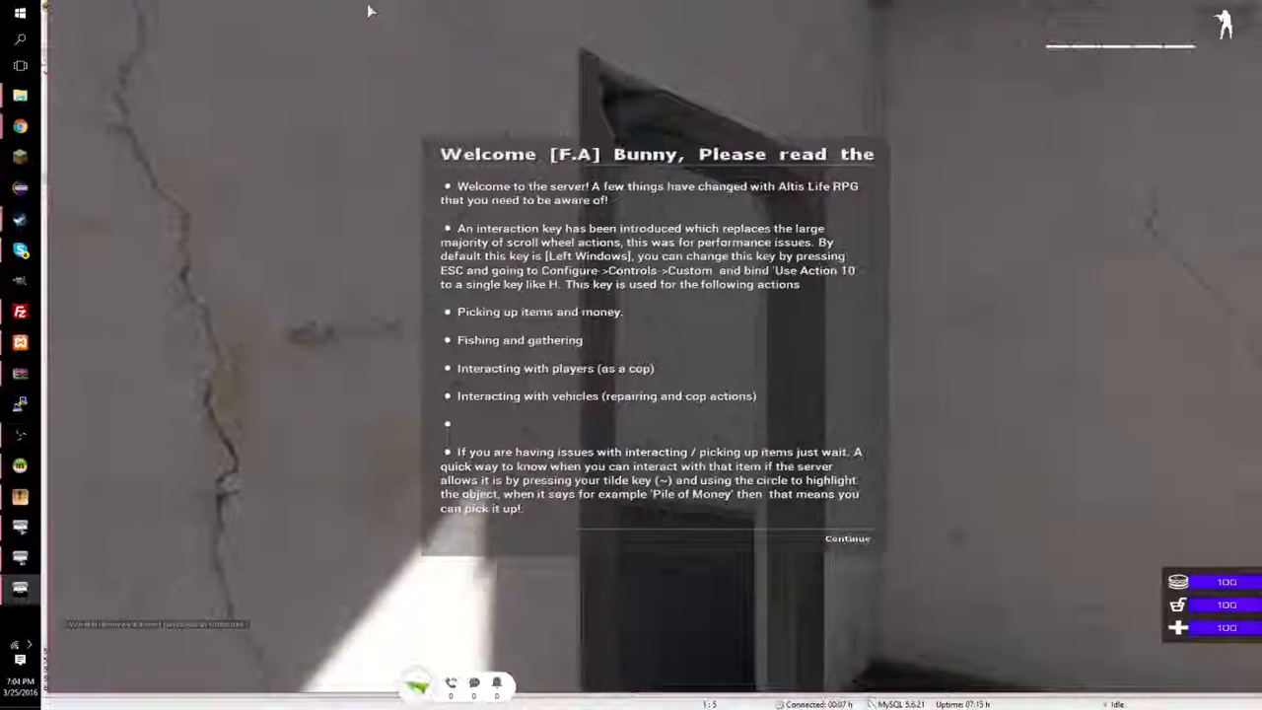
pyautogui.press('Escape')
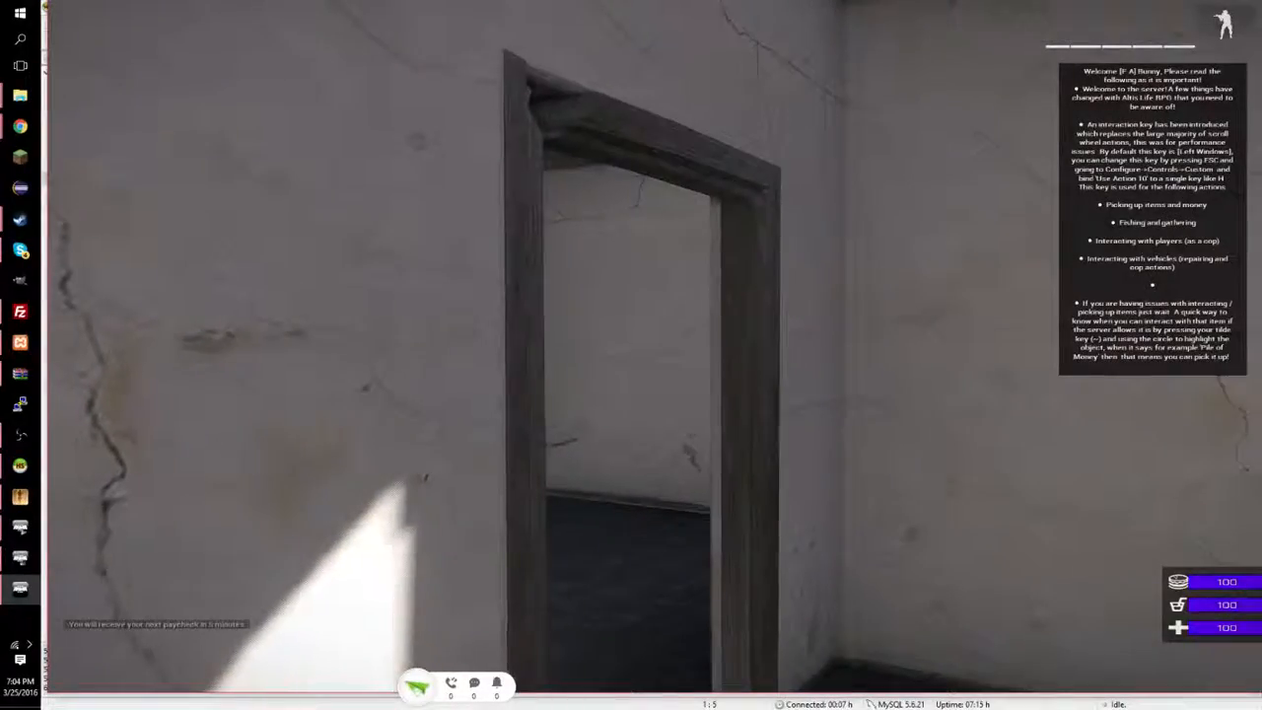
pyautogui.press('KP_Enter')
# Run the character through Kavala's streets past a crossroads, then pause the game.
pyautogui.press('w')
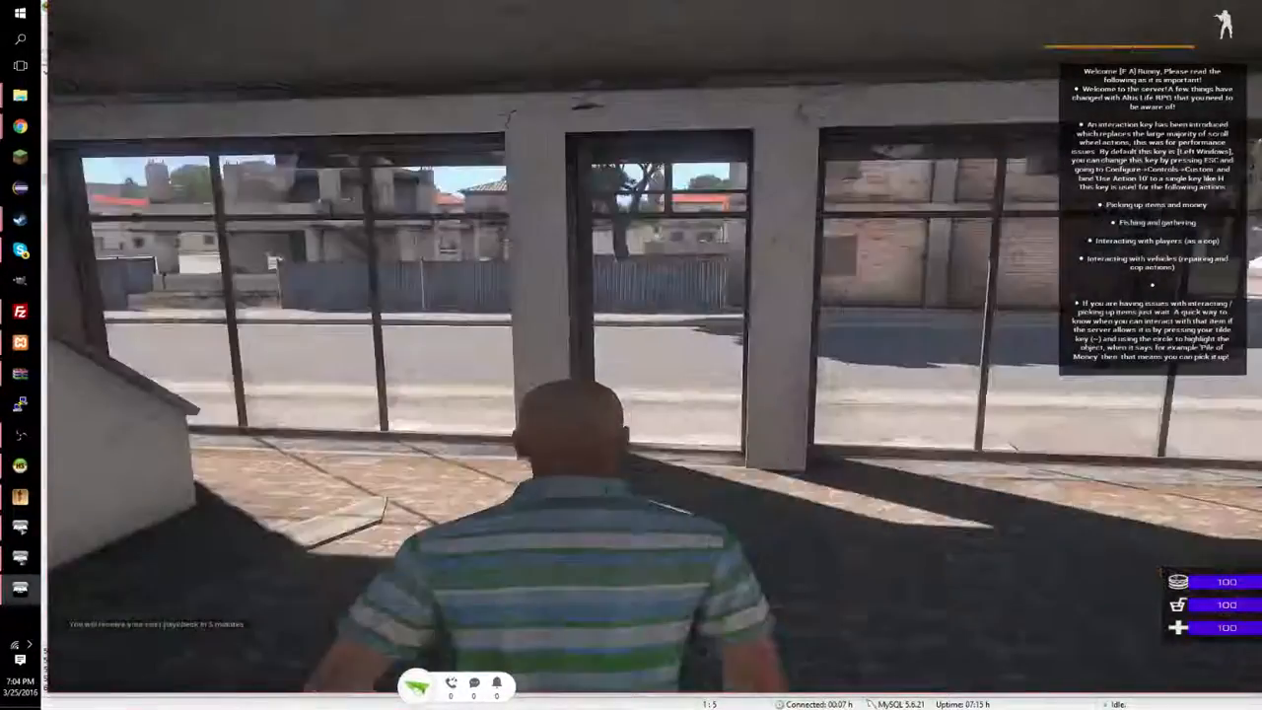
pyautogui.press('w')
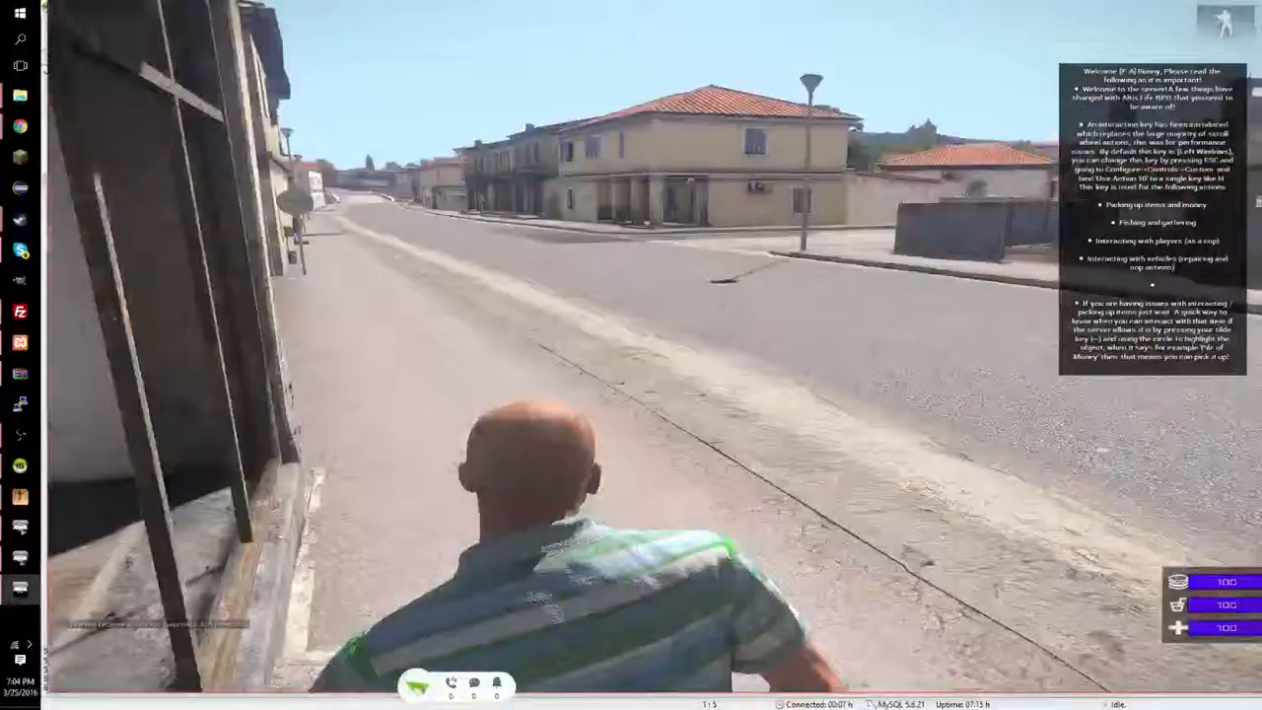
pyautogui.press('w')
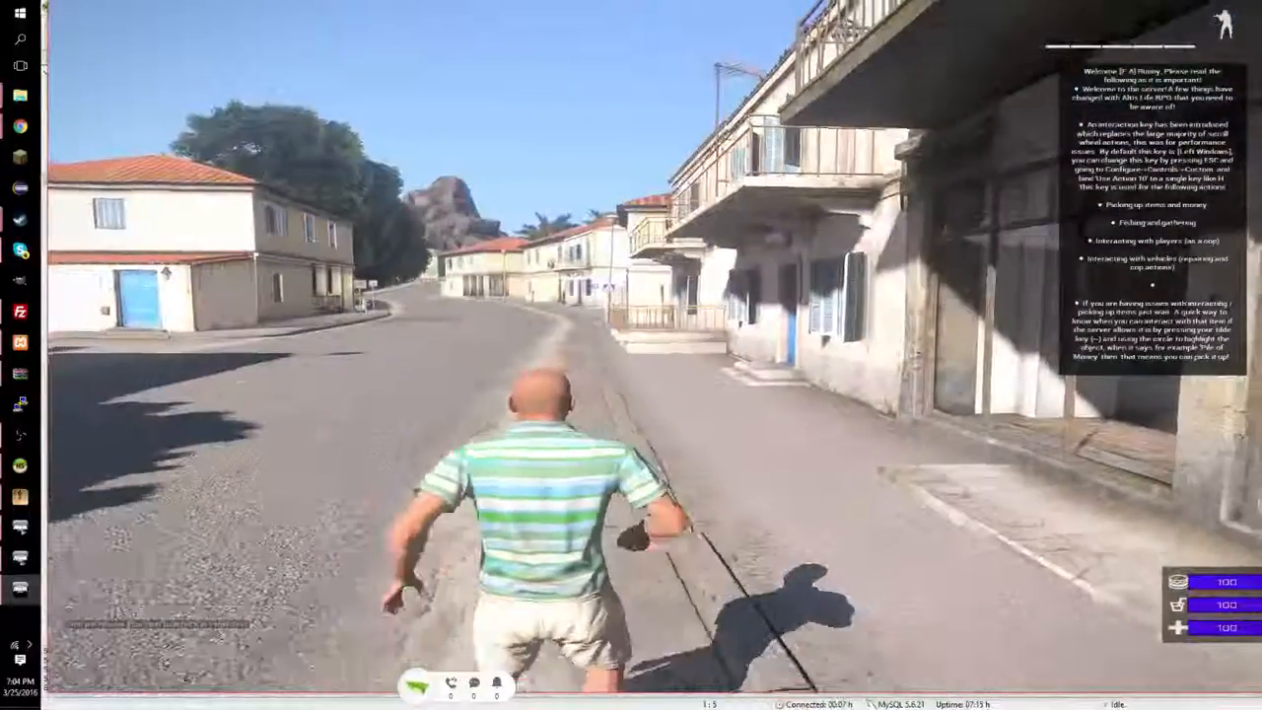
pyautogui.press('w')
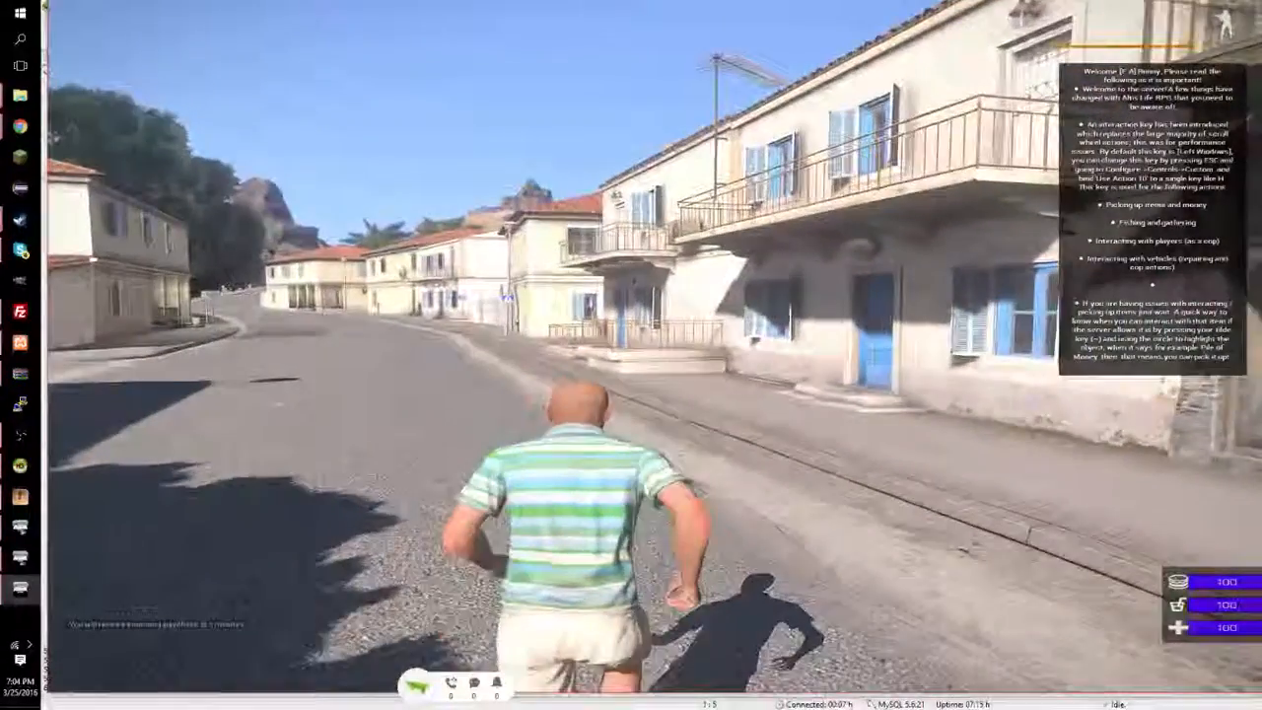
pyautogui.press('w')
pyautogui.press('w')
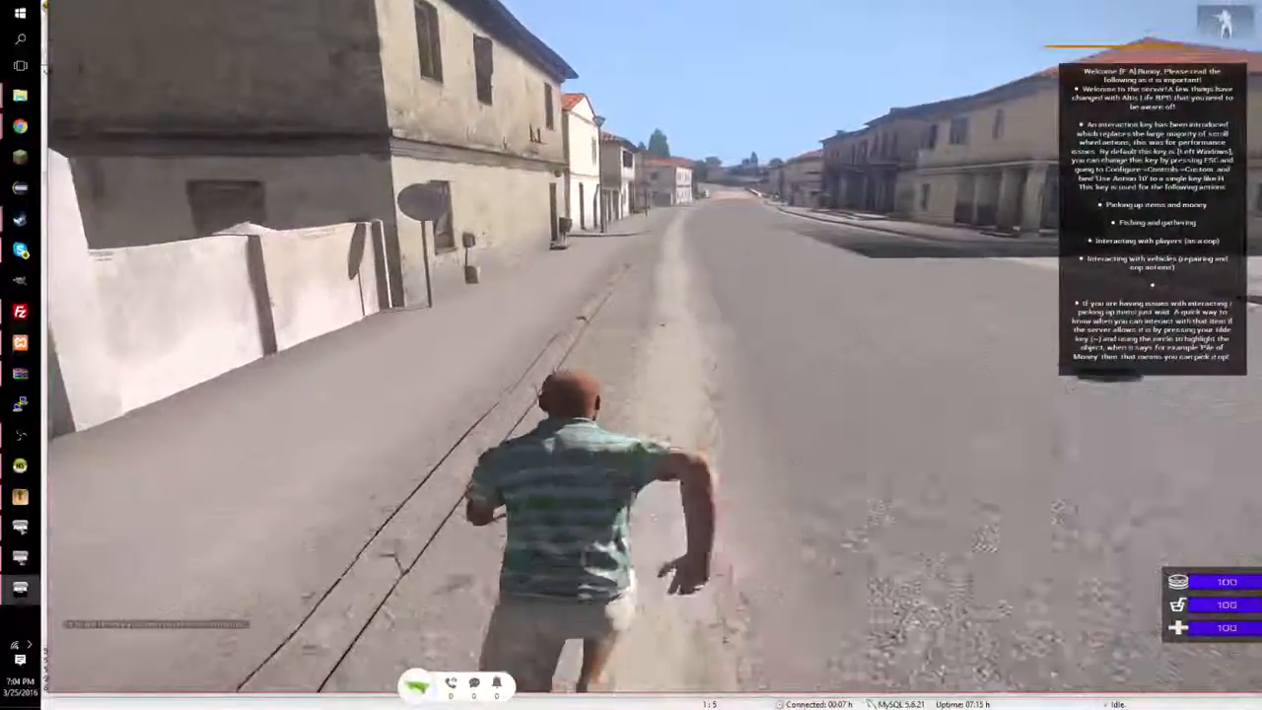
pyautogui.press('w')
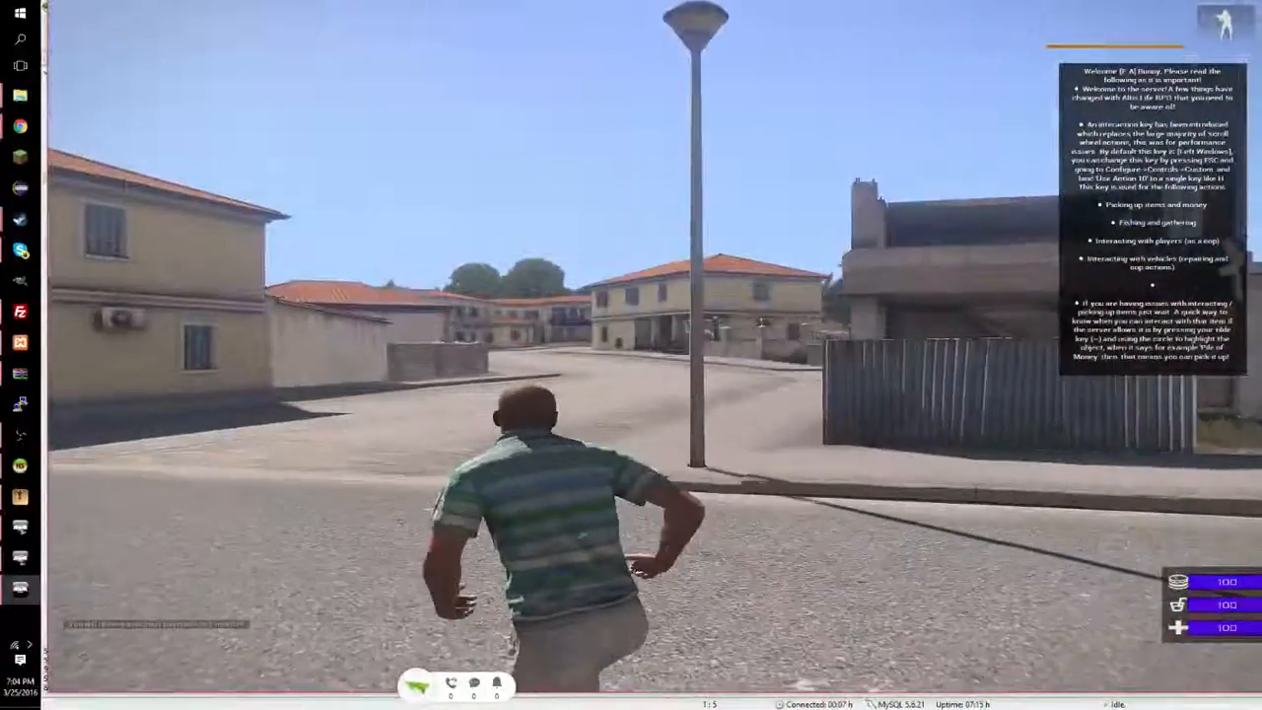
pyautogui.press('w')
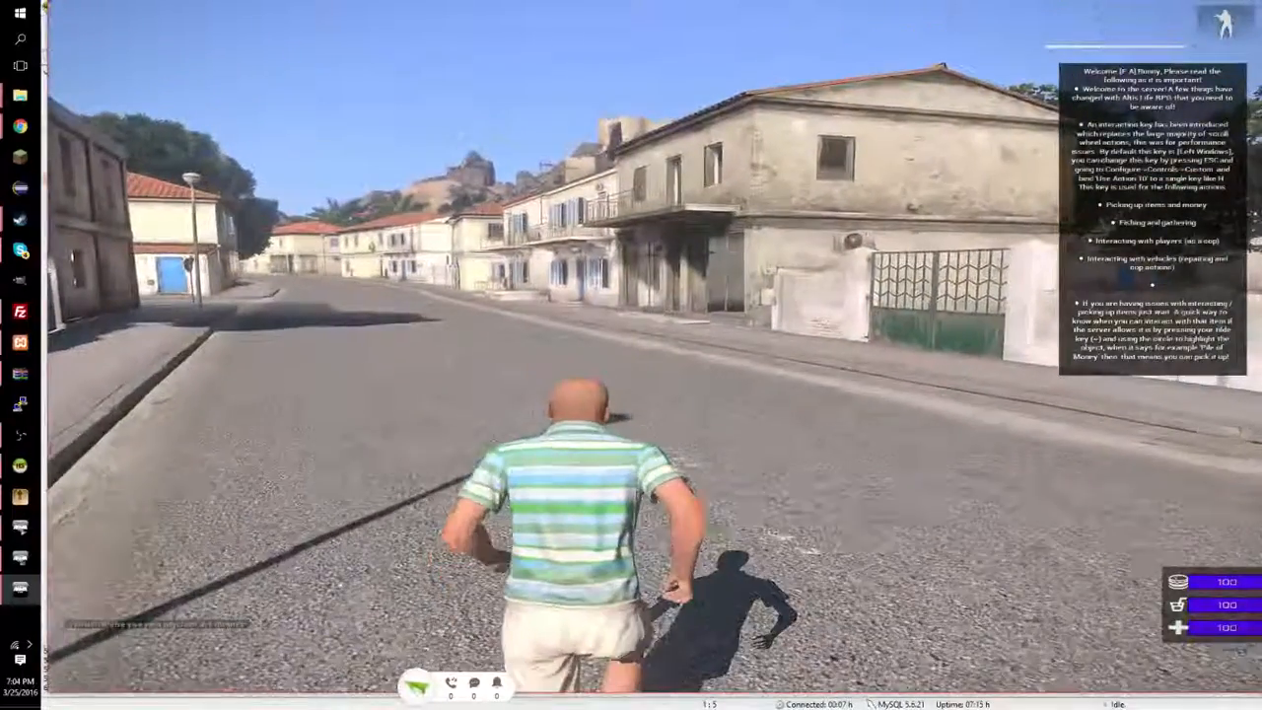
pyautogui.press('w')
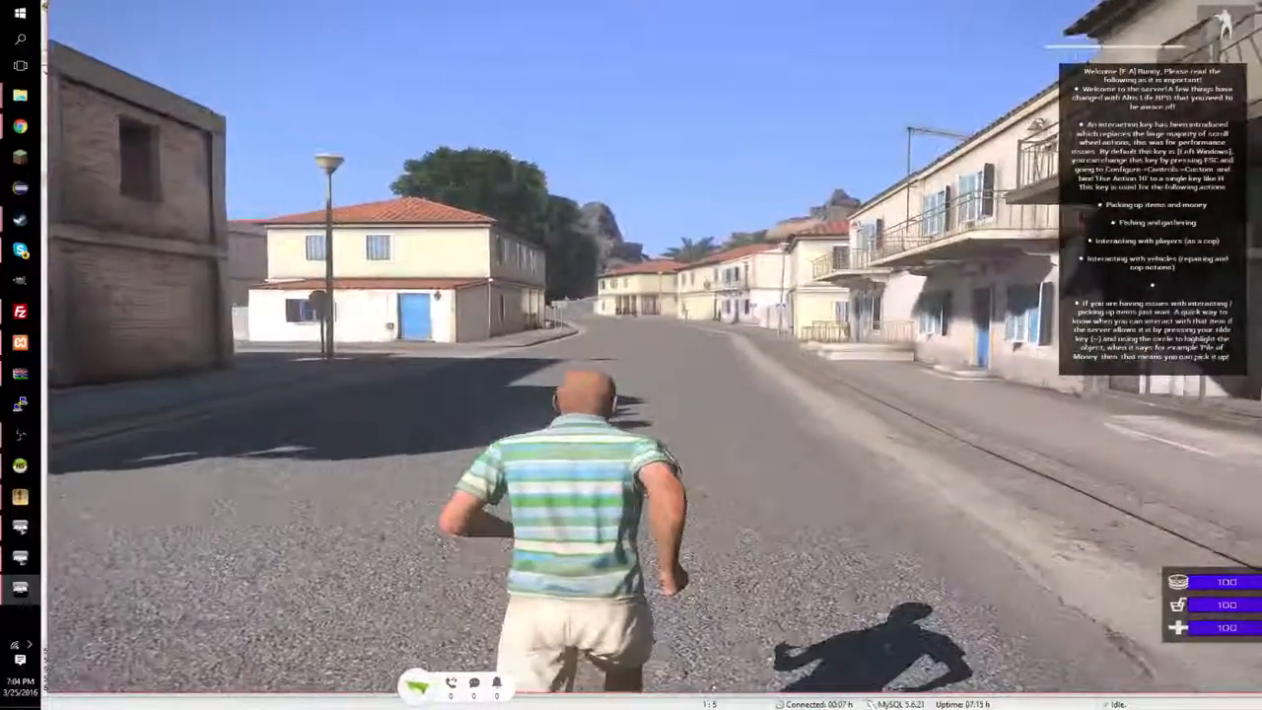
pyautogui.press('Escape')
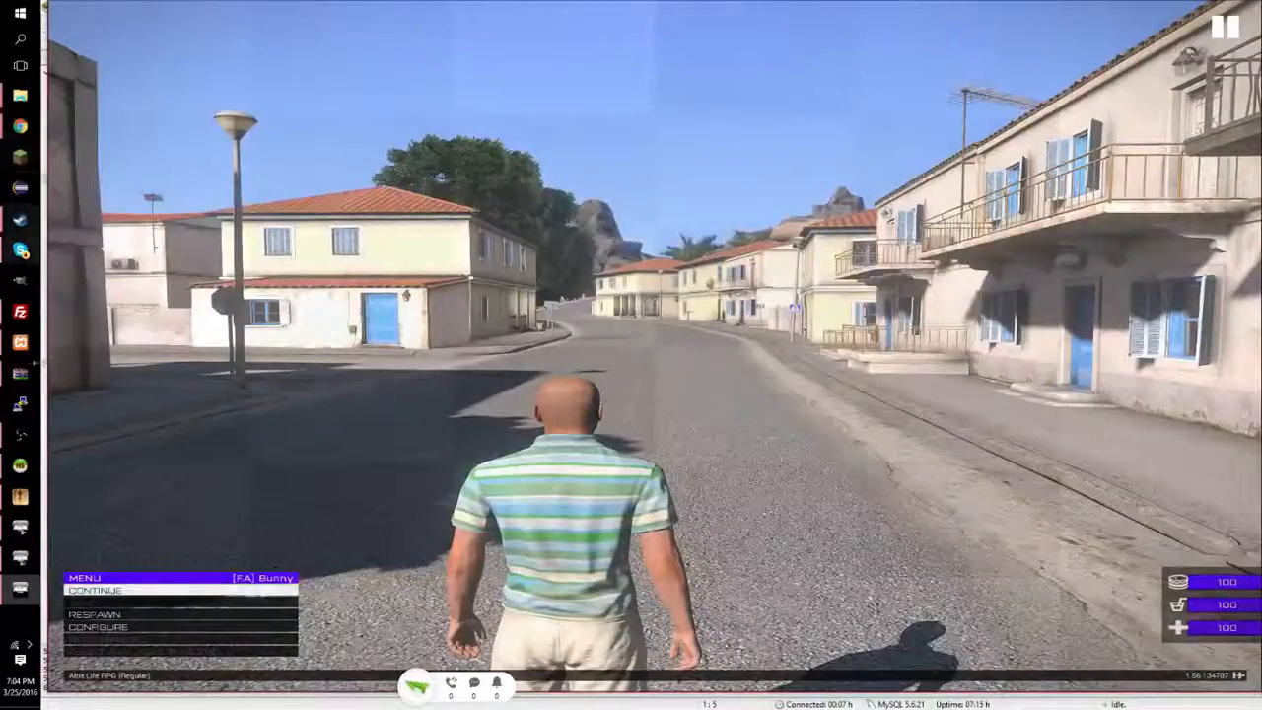